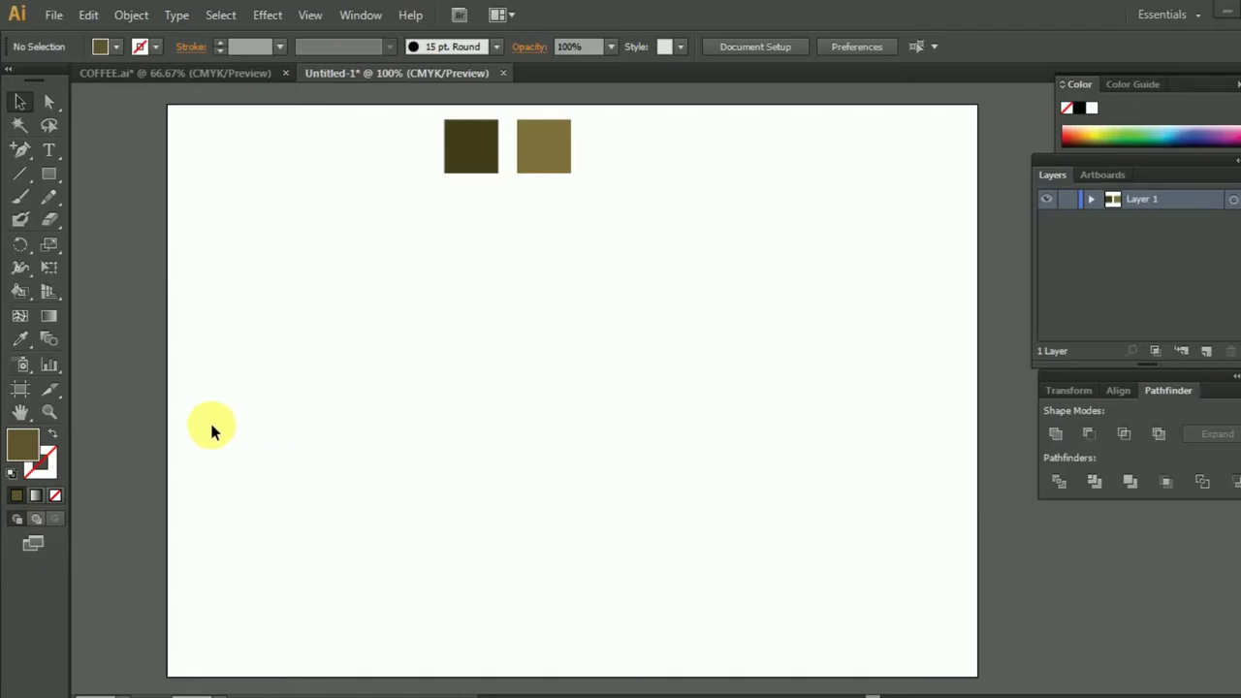
Reset default colours and draw a circle, moving it left and slightly up
left_click(334, 476)
key("d")
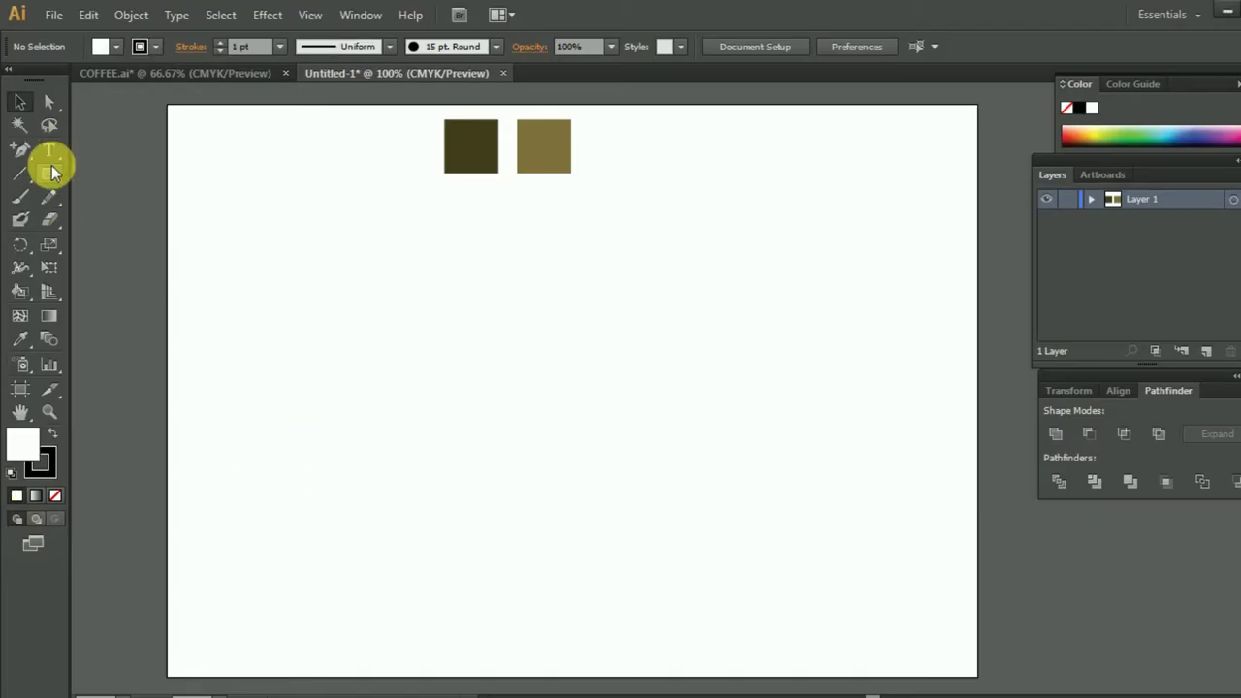
left_click_drag(53, 175, 120, 221)
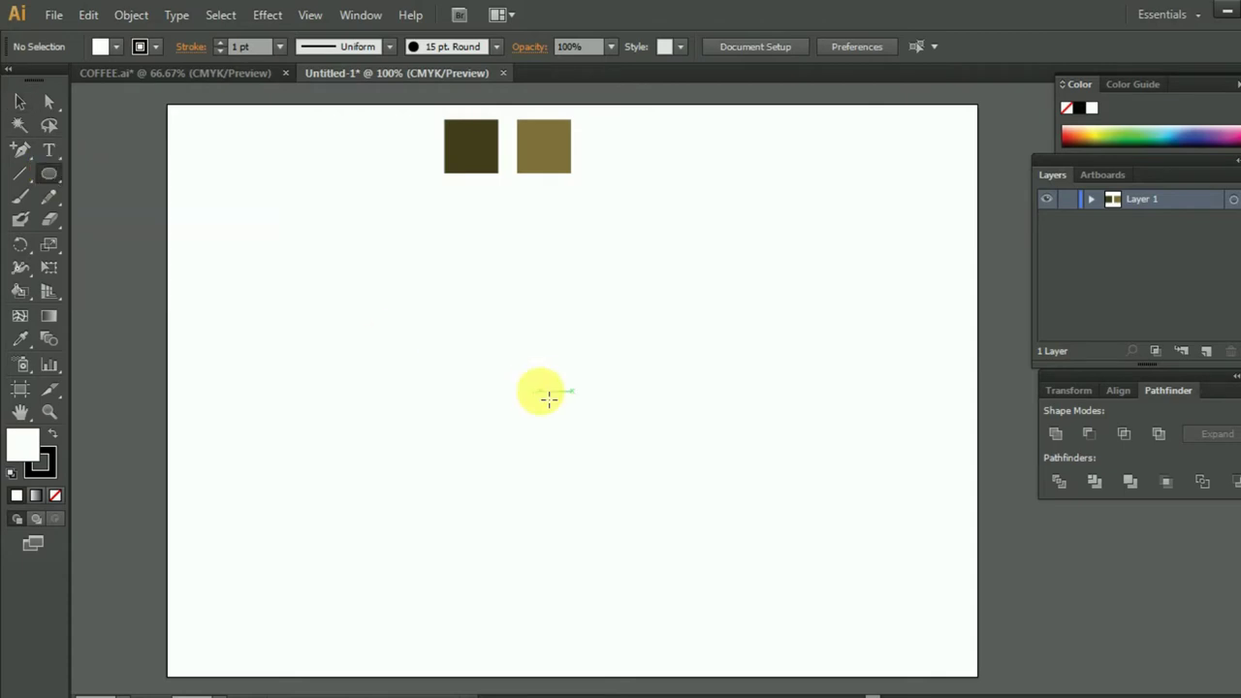
left_click_drag(596, 445, 739, 539)
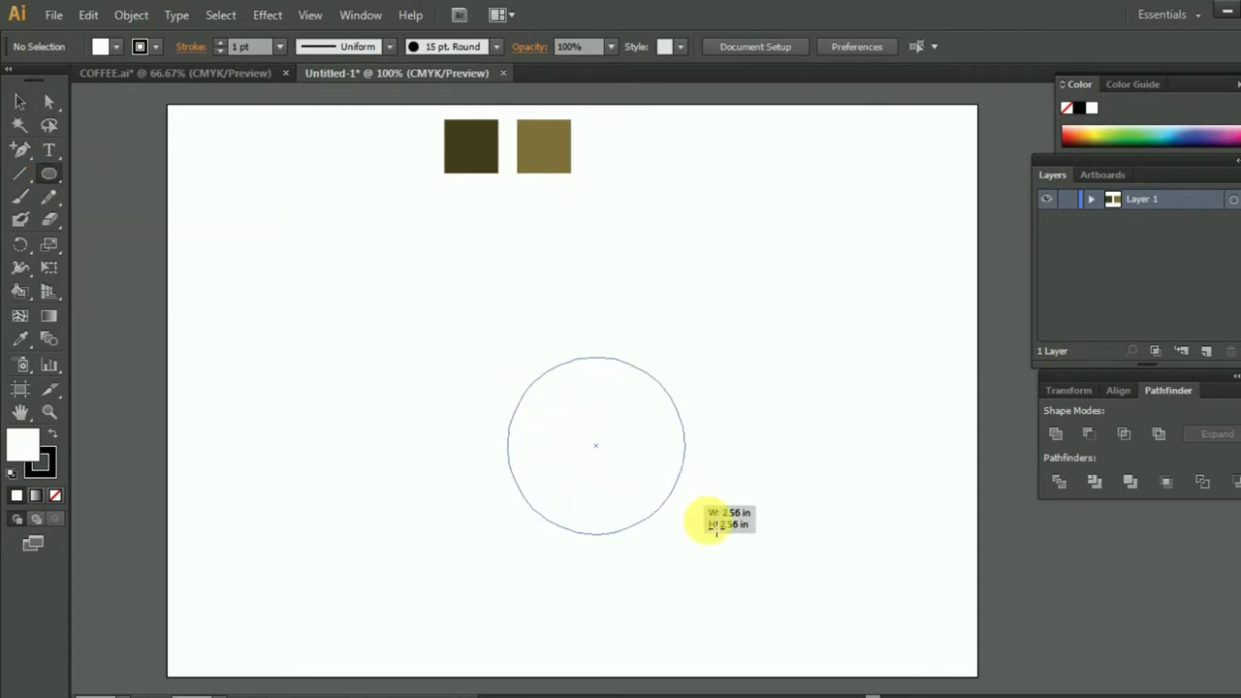
left_click(19, 101)
left_click_drag(536, 336, 460, 330)
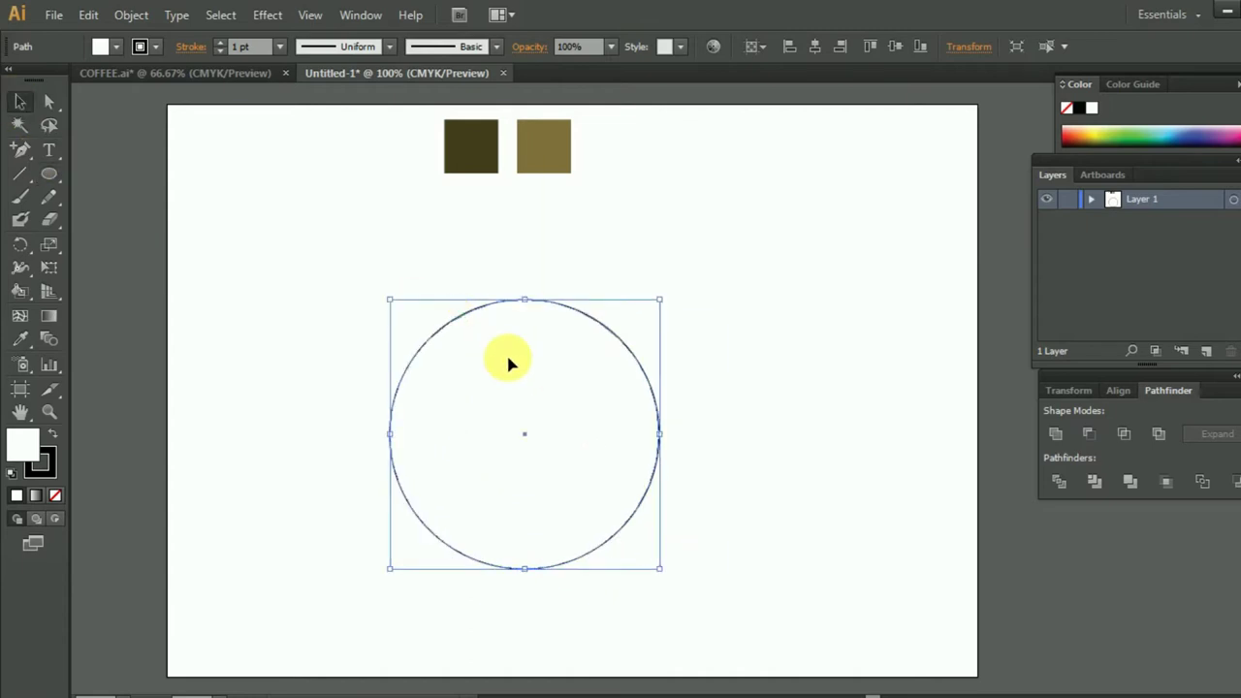
Delete the circle's top anchor to leave a lower arc, then nudge the arc up
left_click(54, 105)
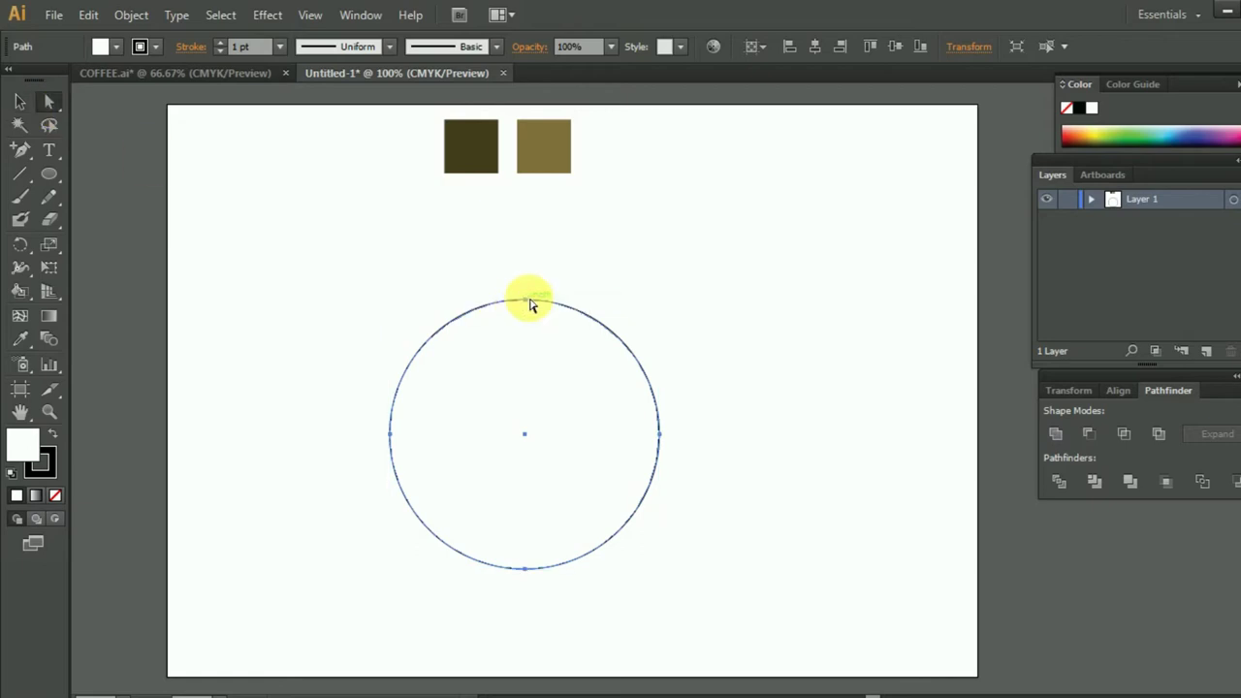
left_click(526, 302)
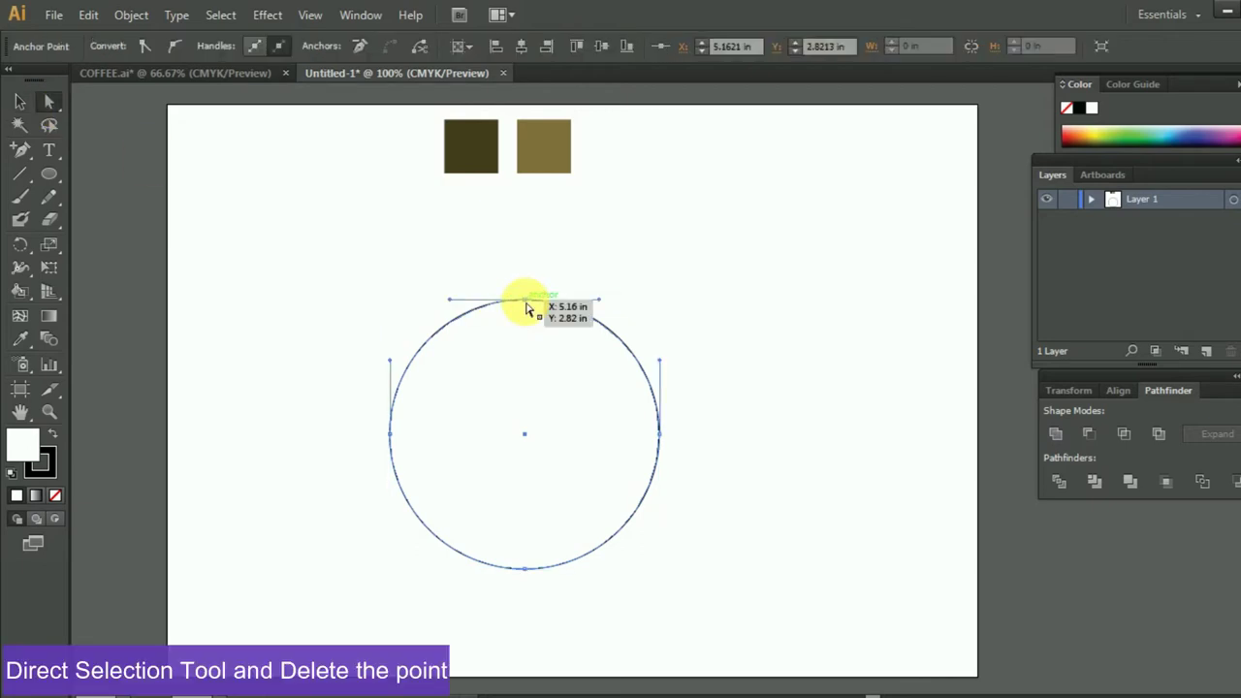
key("Delete")
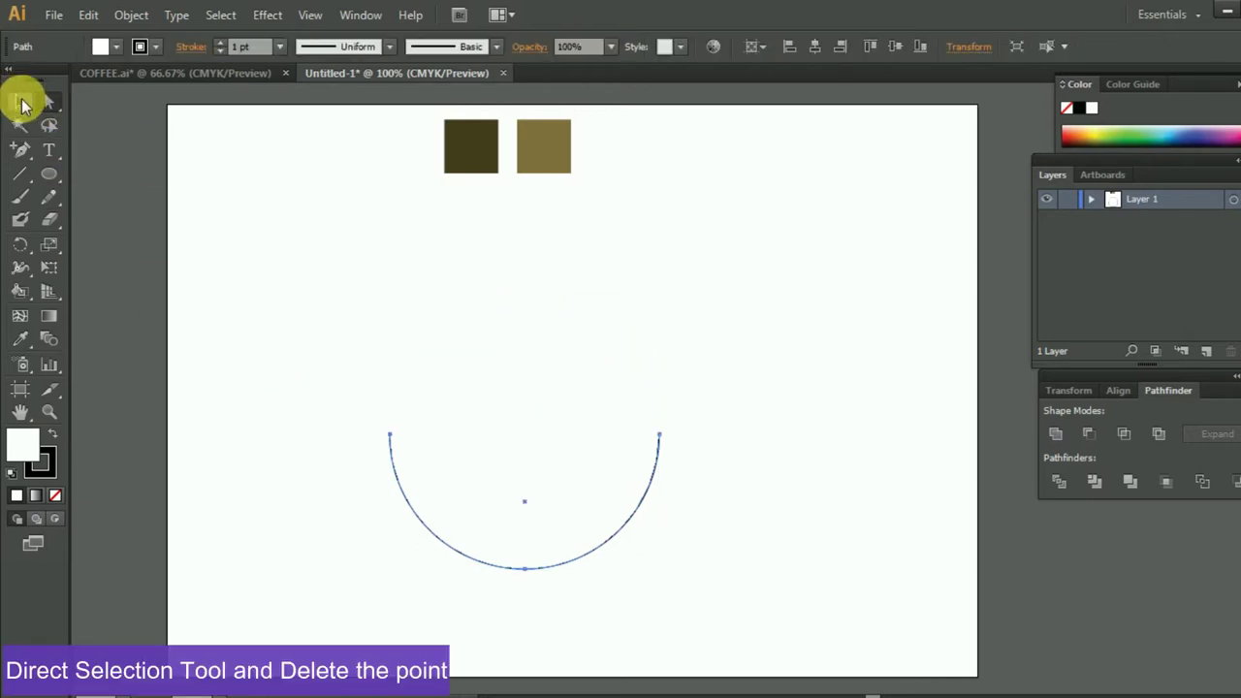
left_click(23, 102)
left_click(773, 346)
left_click_drag(581, 559, 595, 517)
Draw a flat ellipse between the arc's open ends and nudge it up two steps
left_click(823, 535)
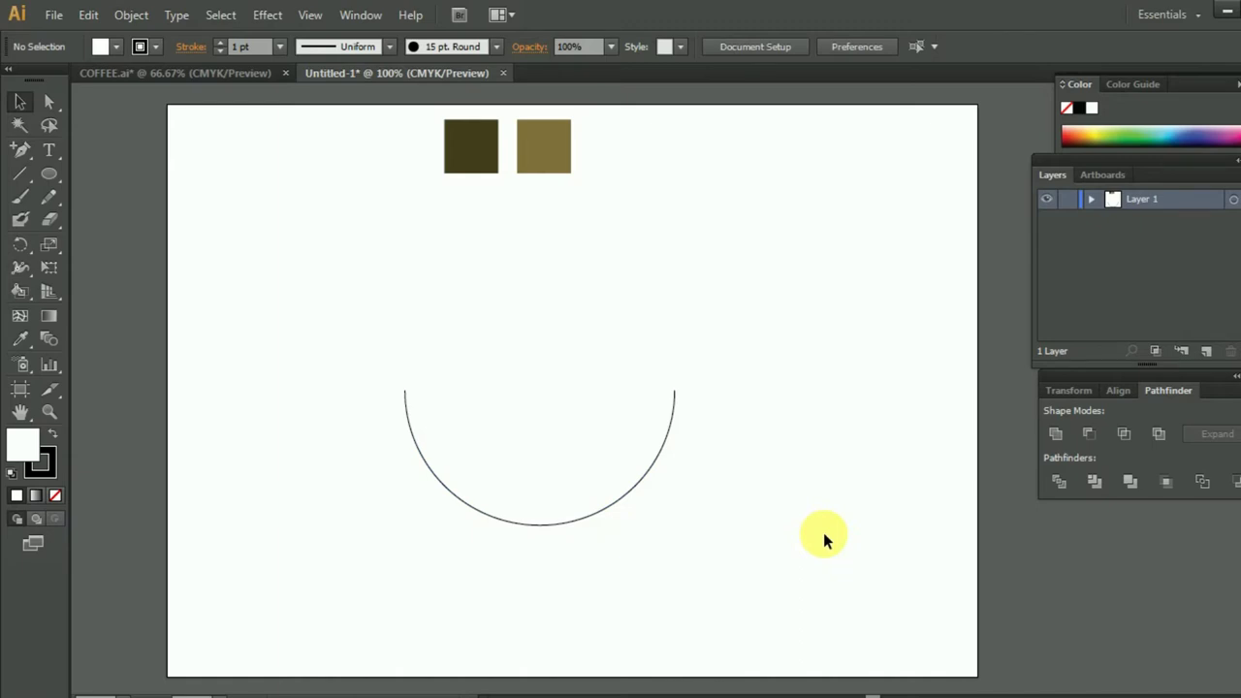
left_click(48, 177)
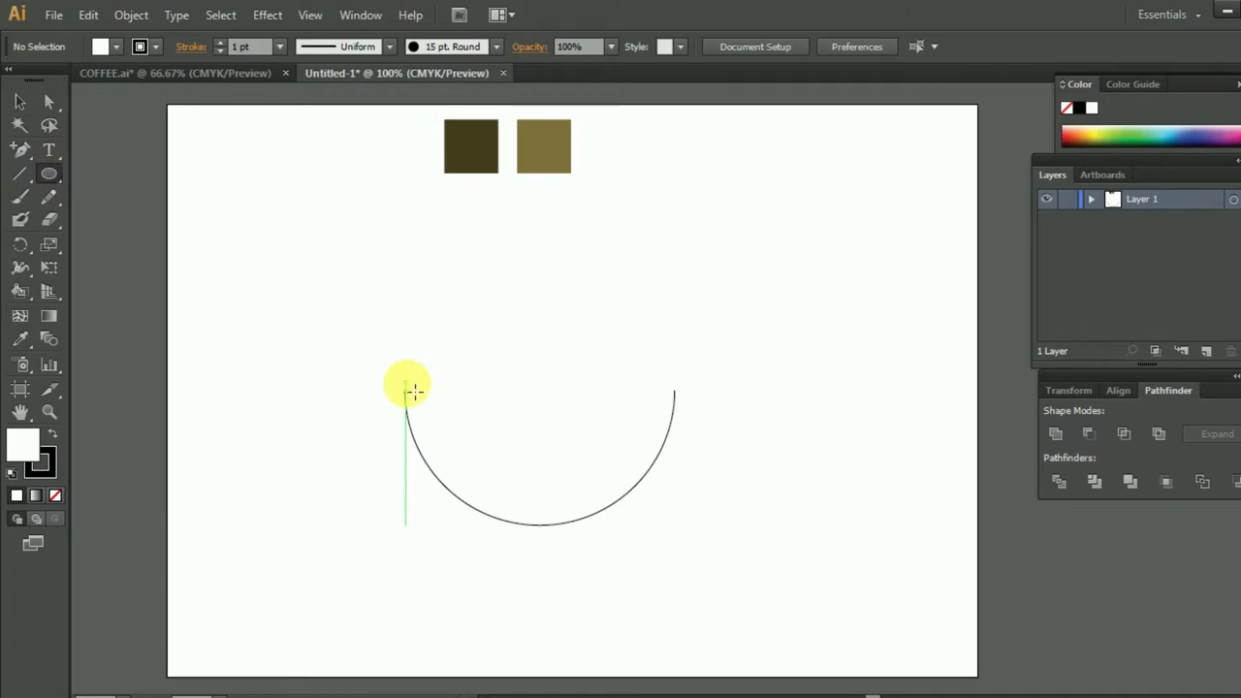
left_click_drag(414, 390, 683, 424)
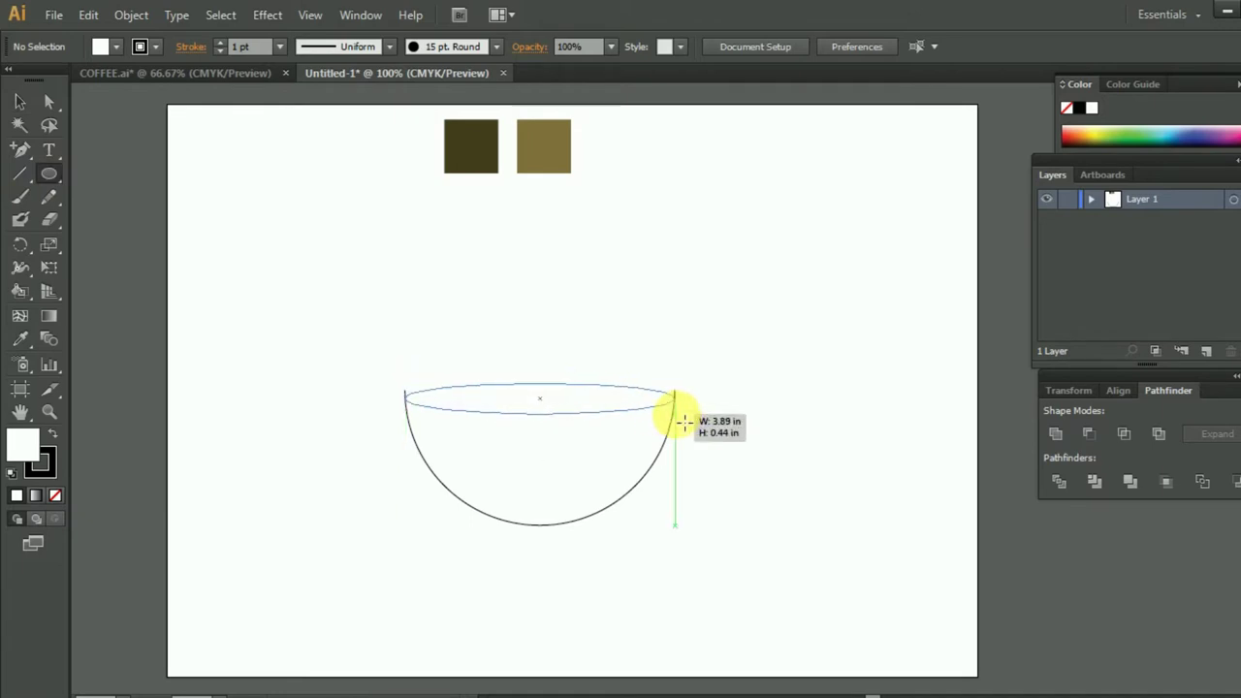
left_click_drag(684, 421, 686, 432)
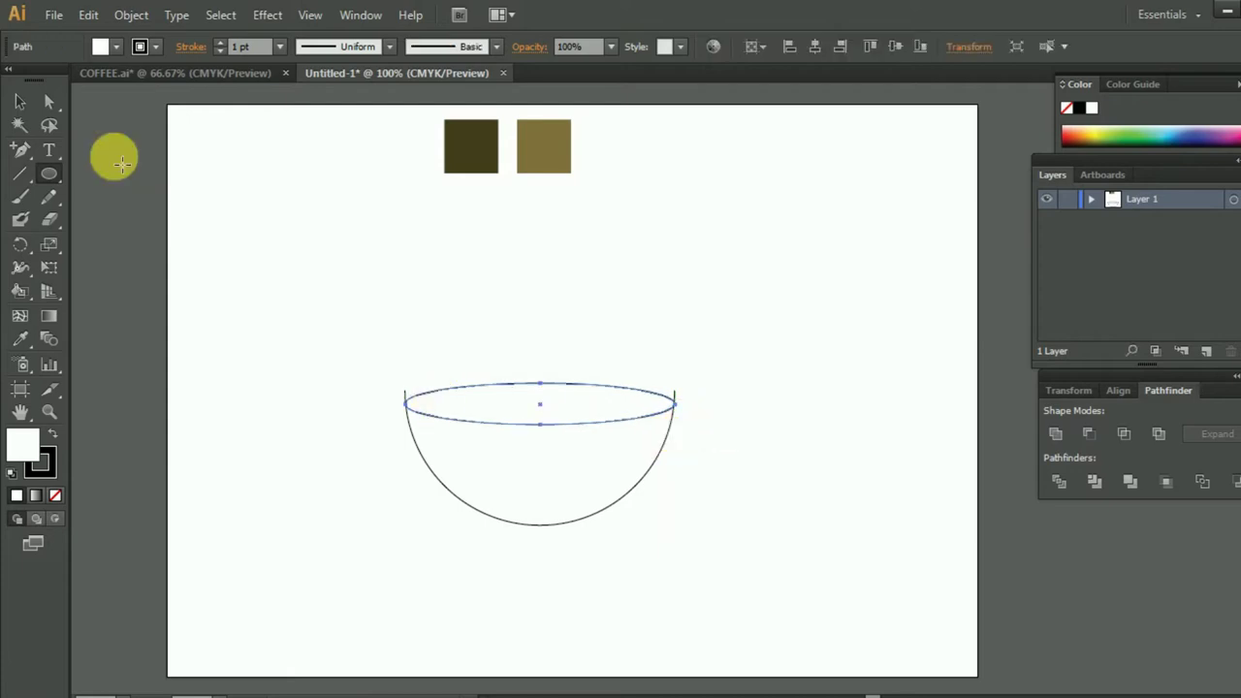
left_click(21, 104)
key("Up")
key("Up")
key("Up")
key("Up")
key("Up")
key("Up")
key("Up")
key("Up")
key("Up")
key("Up")
key("Up")
key("Up")
key("Up")
key("Up")
key("Up")
key("Up")
key("Up")
key("Up")
key("Up")
key("Up")
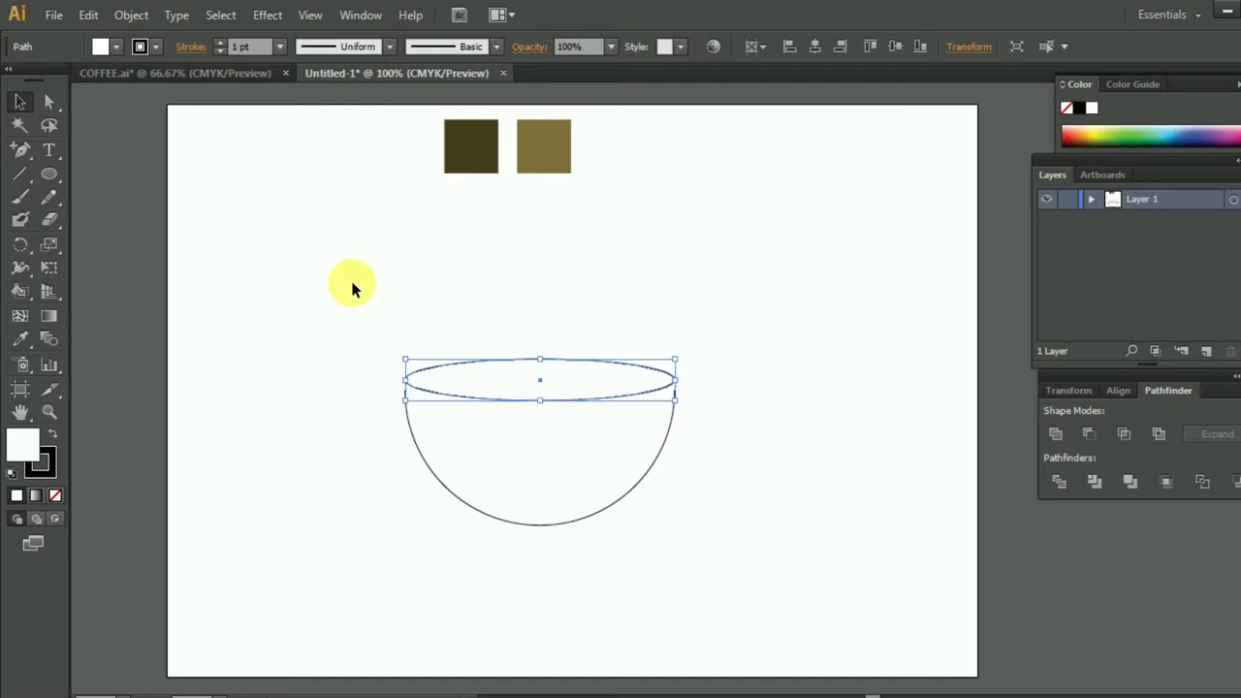
key("Up")
key("Up")
left_click(861, 506)
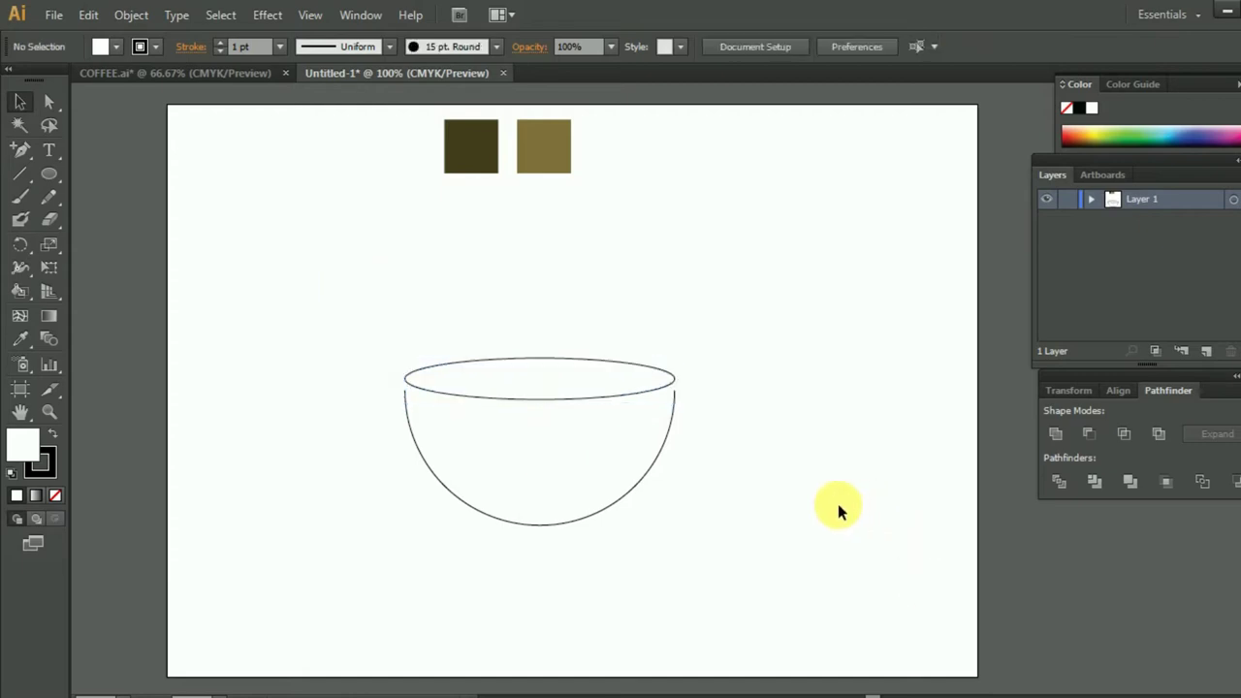
At 200% zoom, add an anchor on the rim's upper-left edge and delete it
key("ctrl+plus")
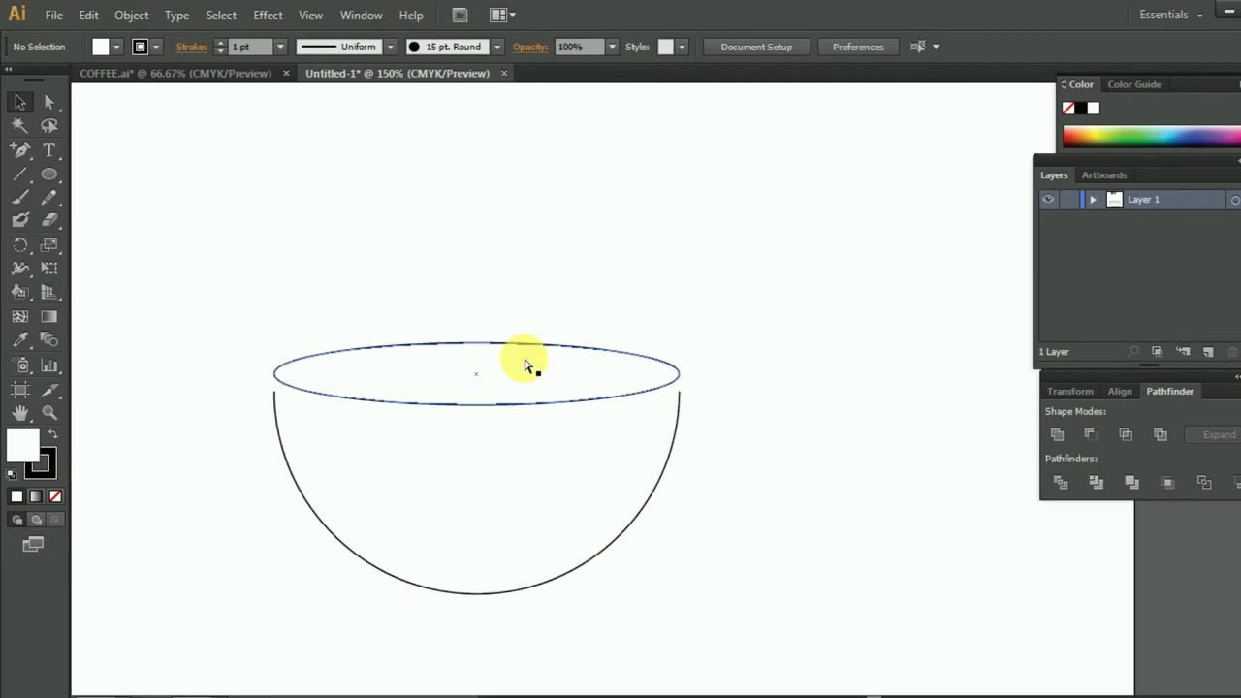
key("ctrl+plus")
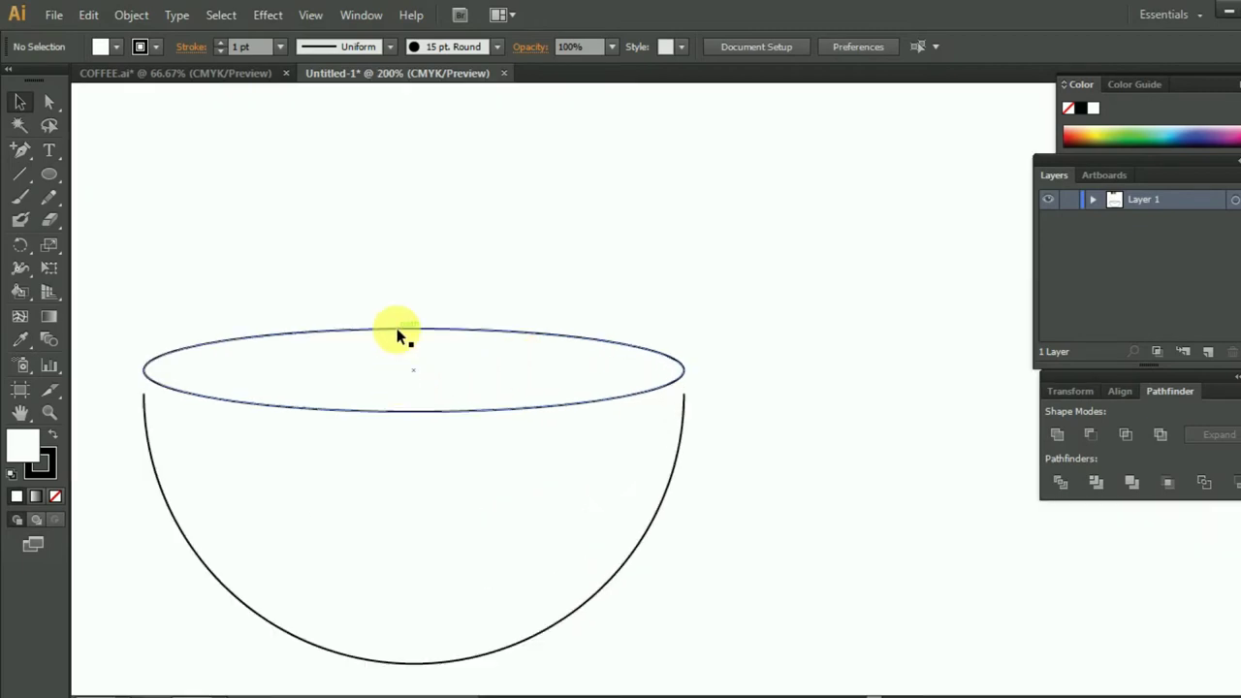
left_click(401, 335)
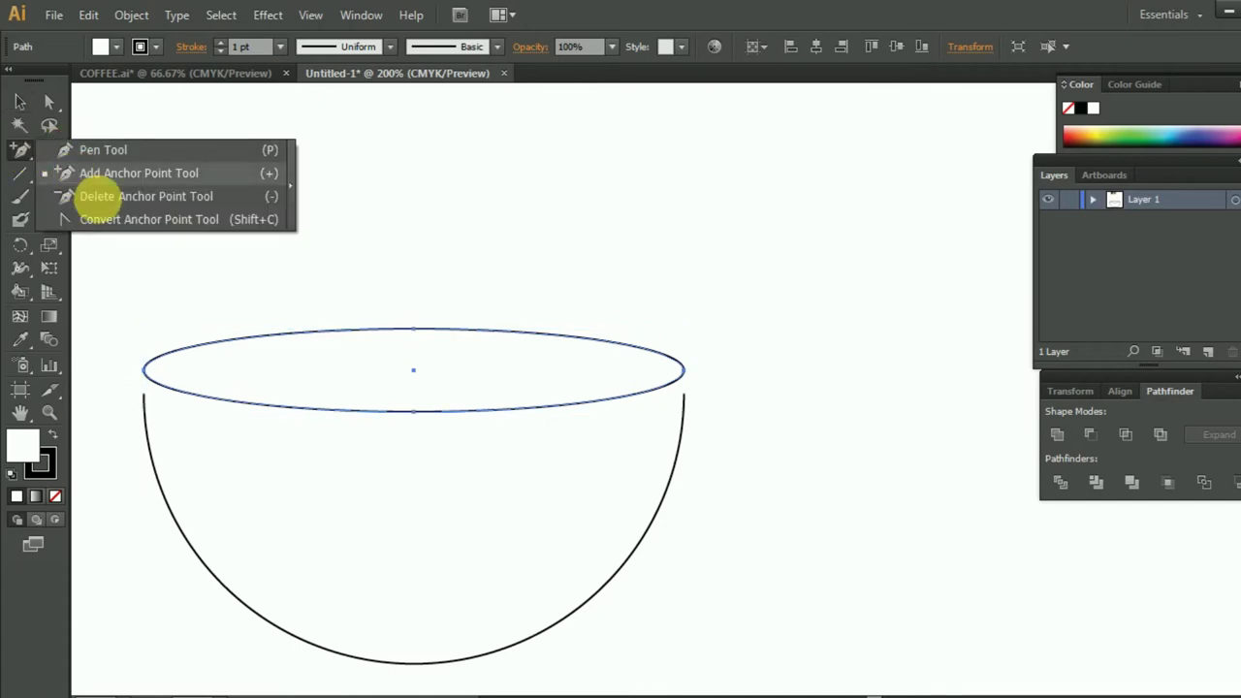
left_click_drag(25, 150, 97, 172)
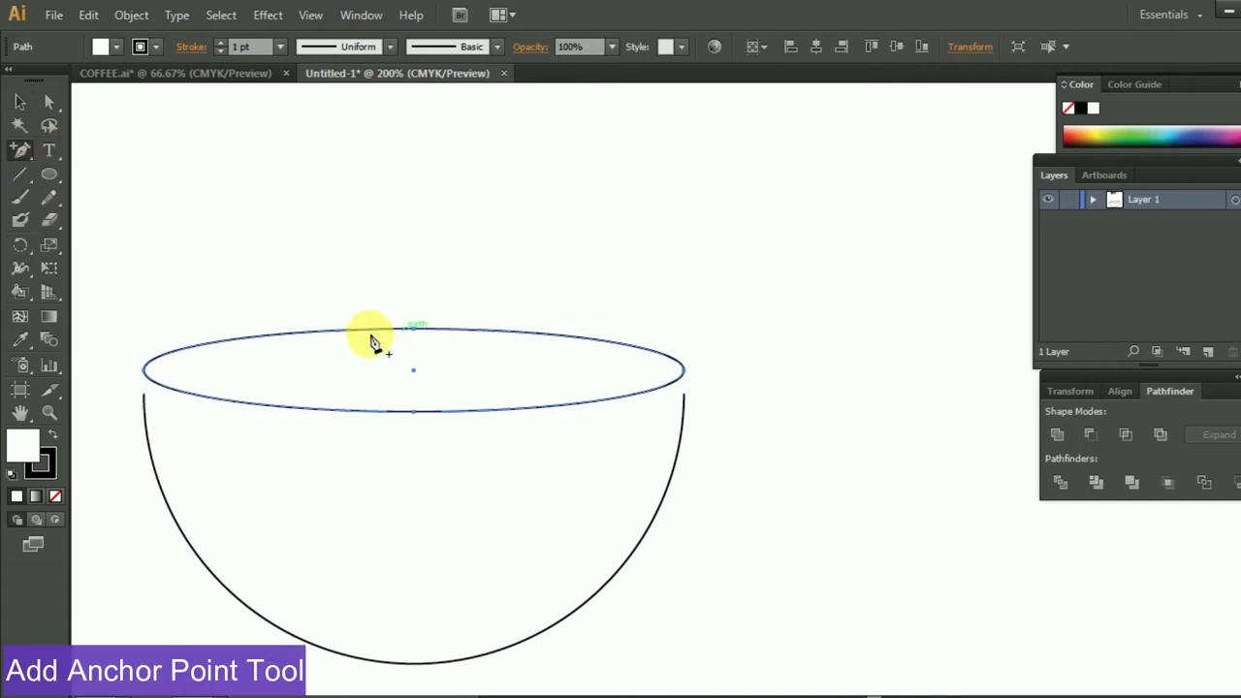
left_click(311, 335)
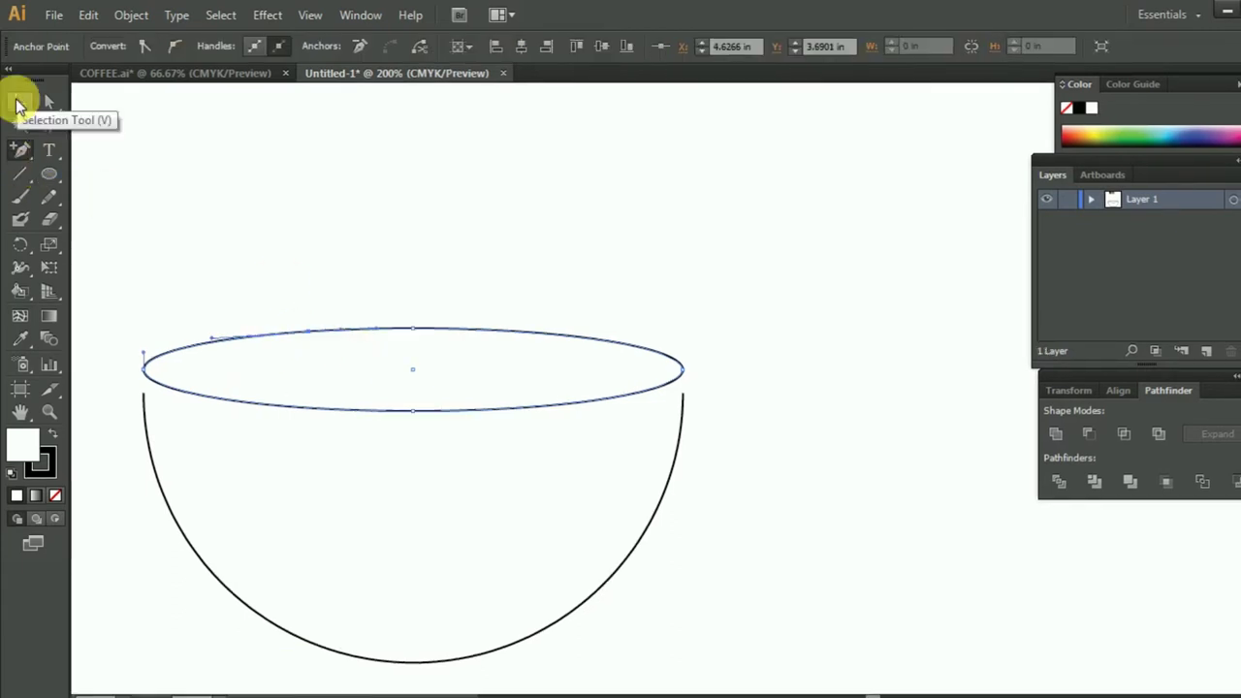
left_click(49, 101)
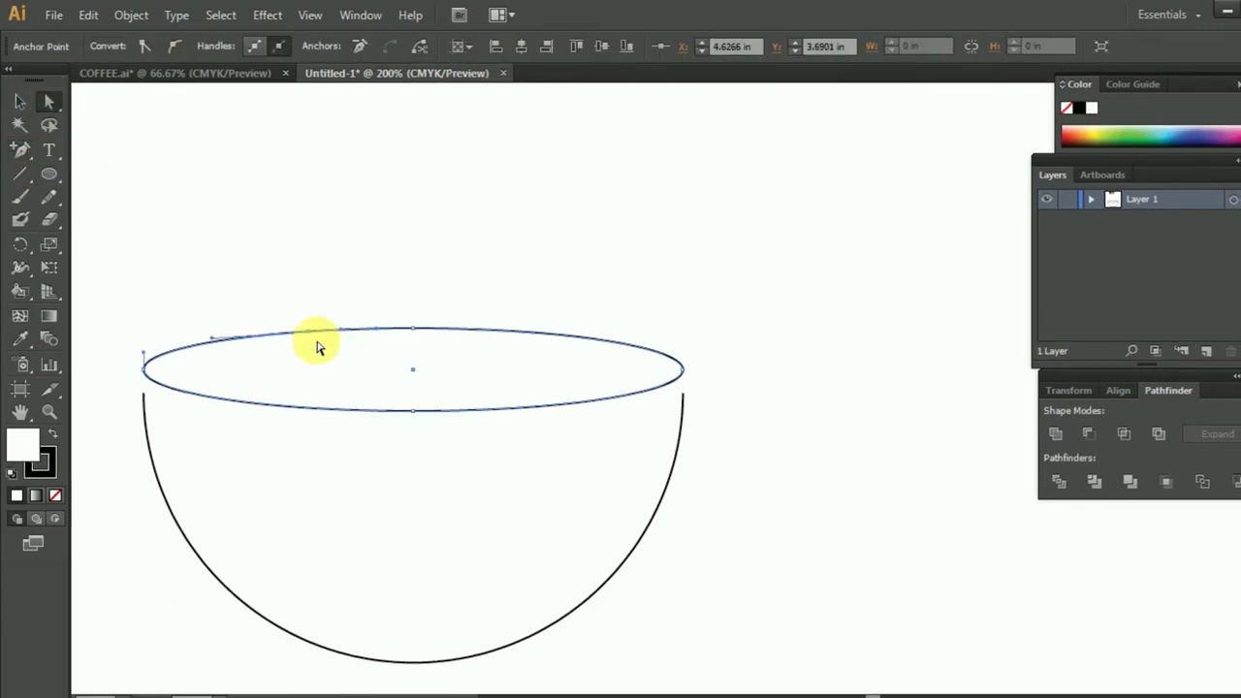
left_click(306, 331)
key("Delete")
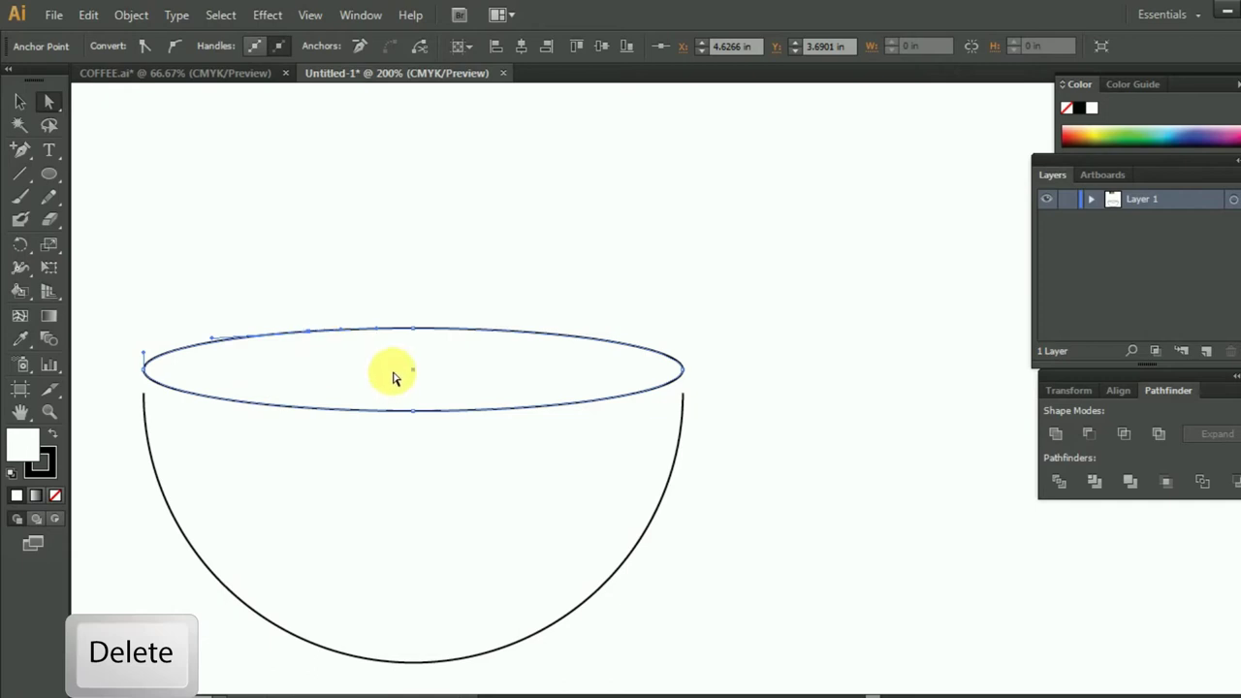
left_click(19, 100)
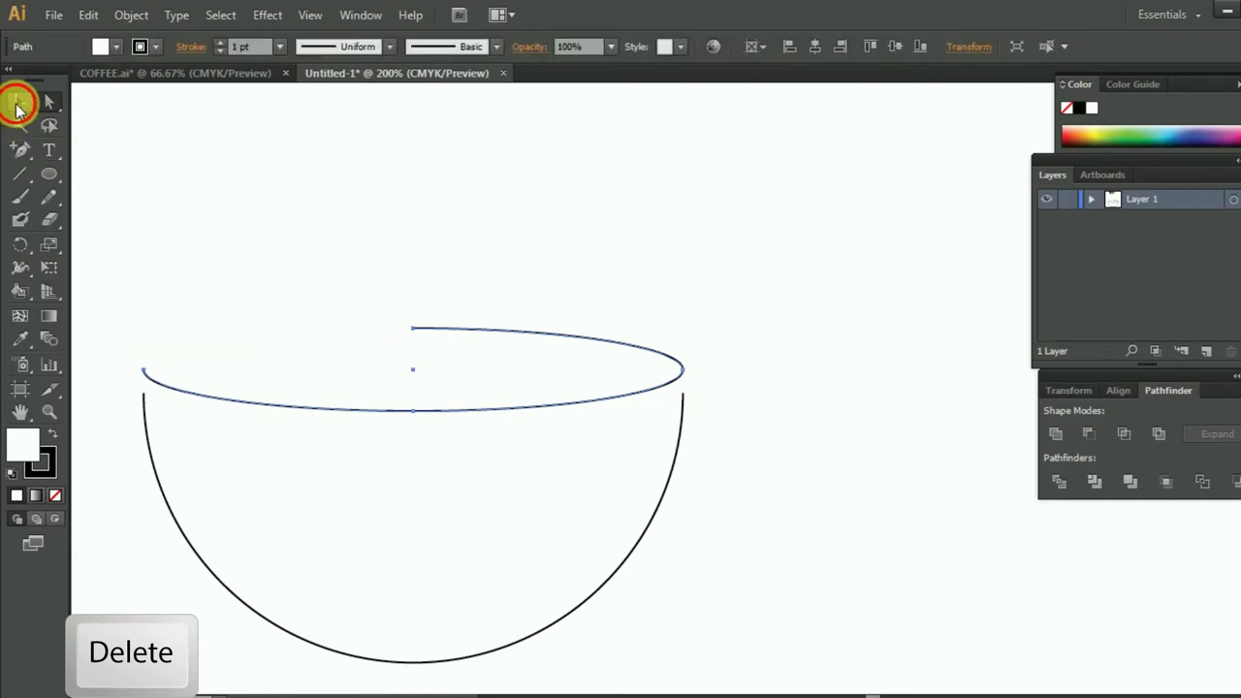
left_click(393, 223)
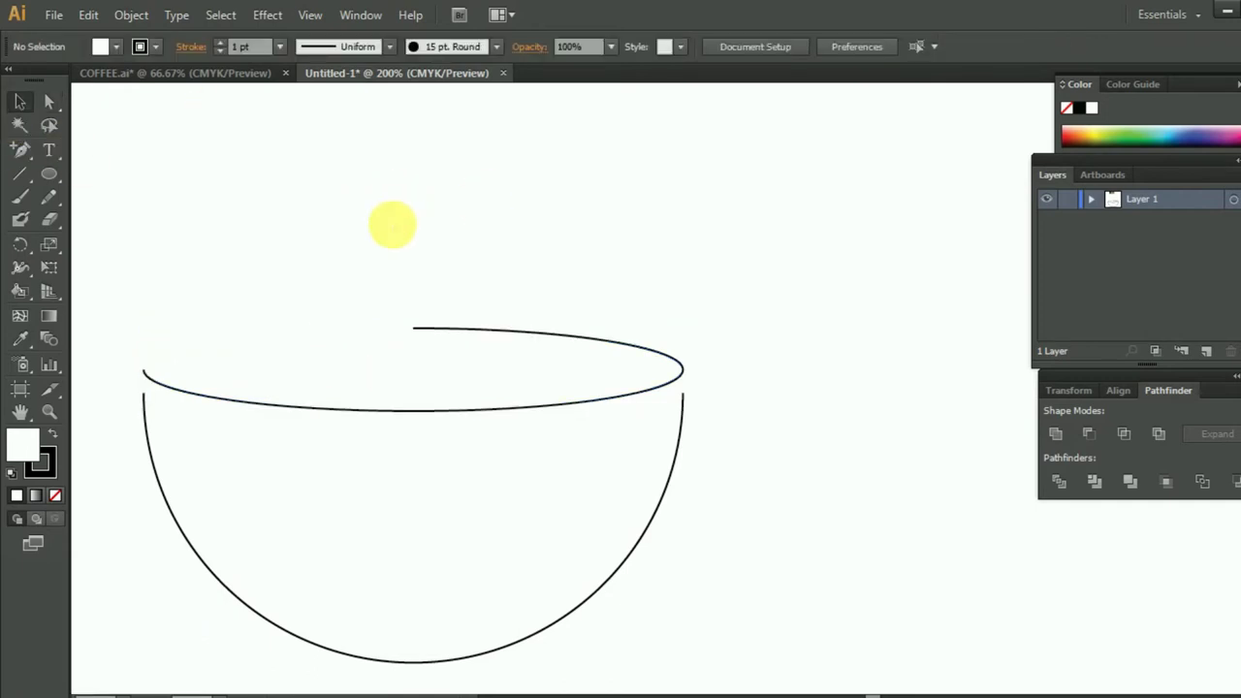
key("ctrl+minus")
key("ctrl+minus")
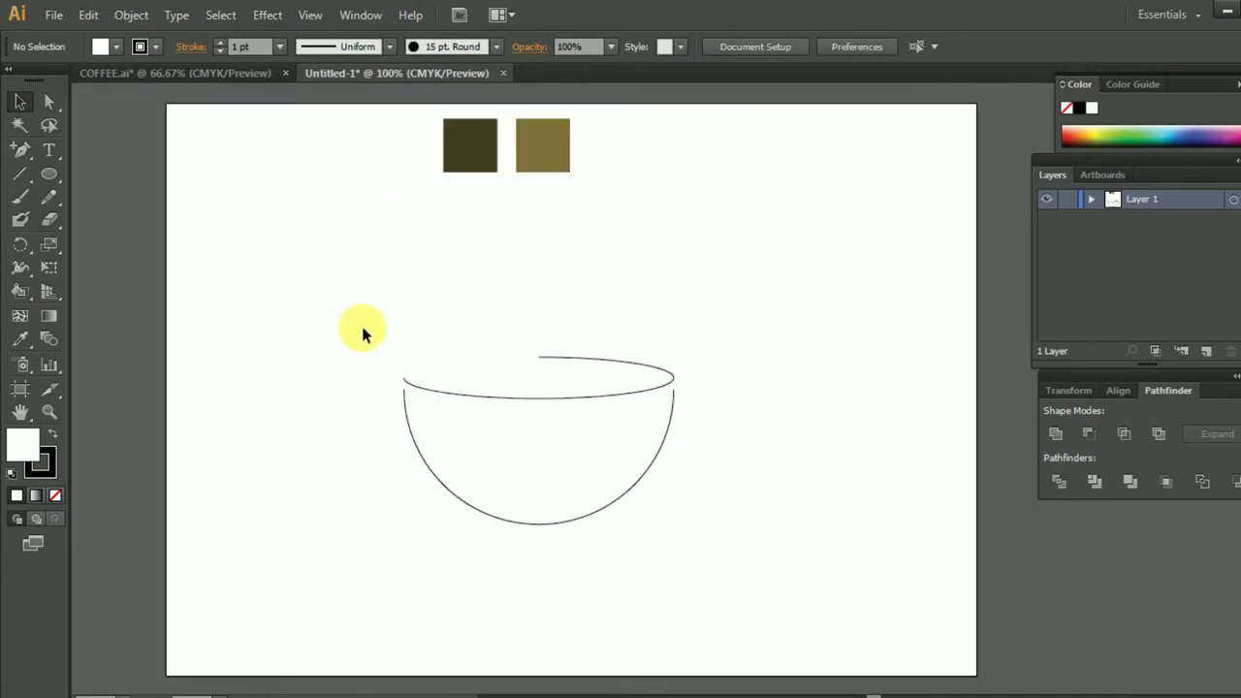
Nudge both bowl paths up two steps
left_click_drag(520, 506, 710, 539)
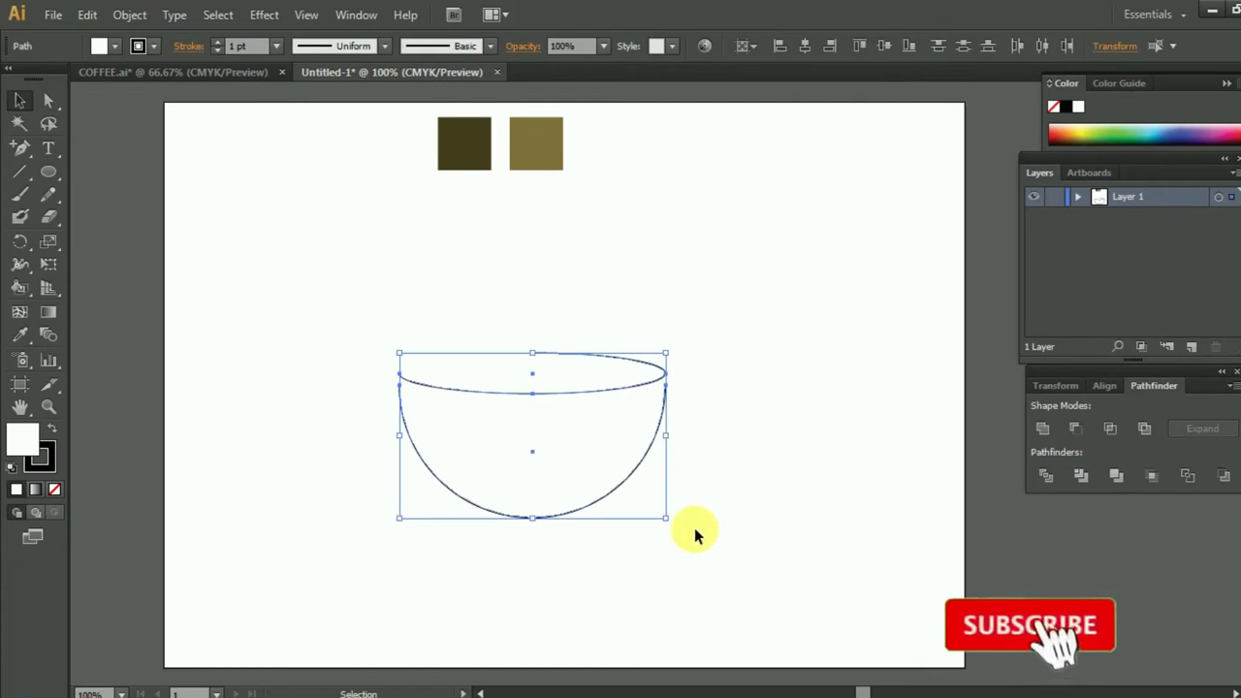
key("Up")
key("Up")
key("Up")
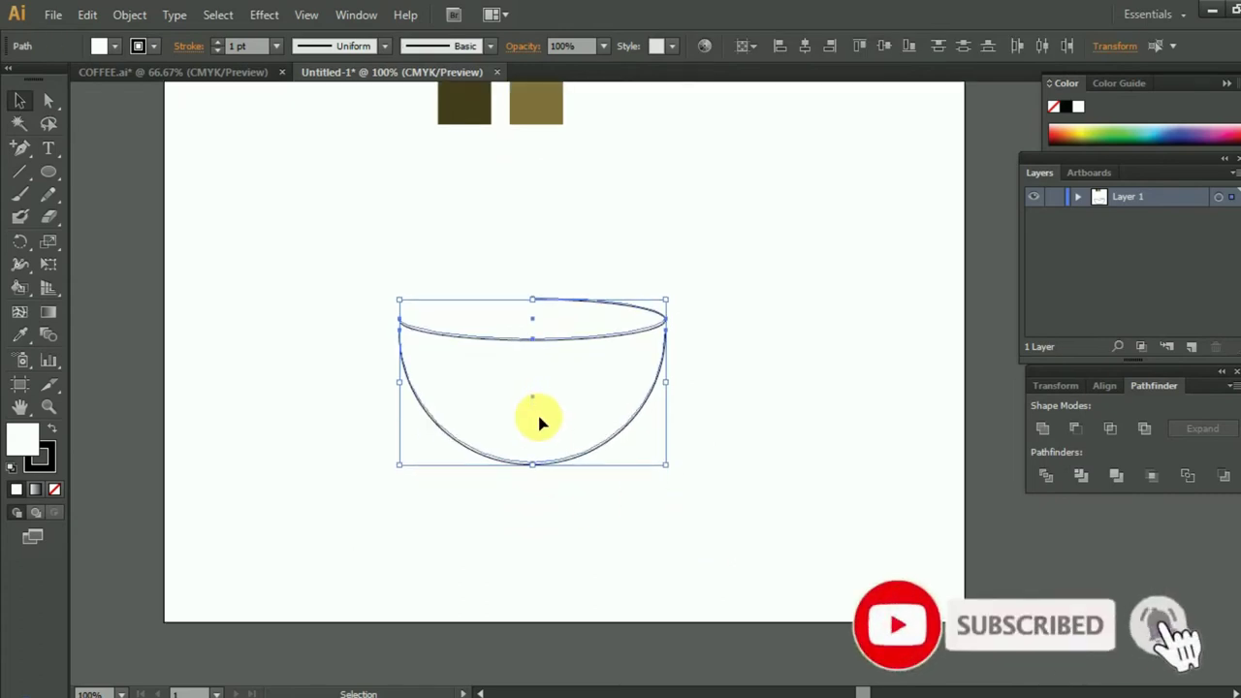
key("Up")
key("Up")
key("Up")
key("Up")
key("Up")
key("Up")
key("Up")
key("Up")
key("Up")
key("Up")
key("Up")
key("Up")
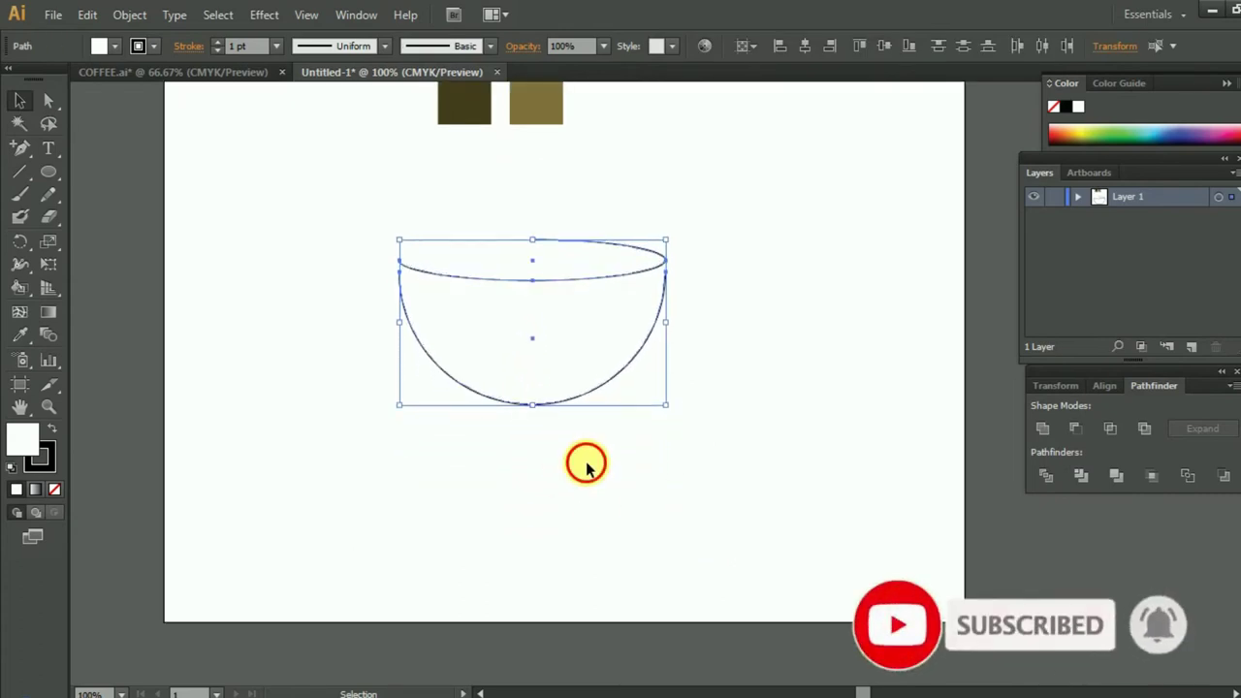
left_click(585, 461)
scroll(585, 461, "up", 1)
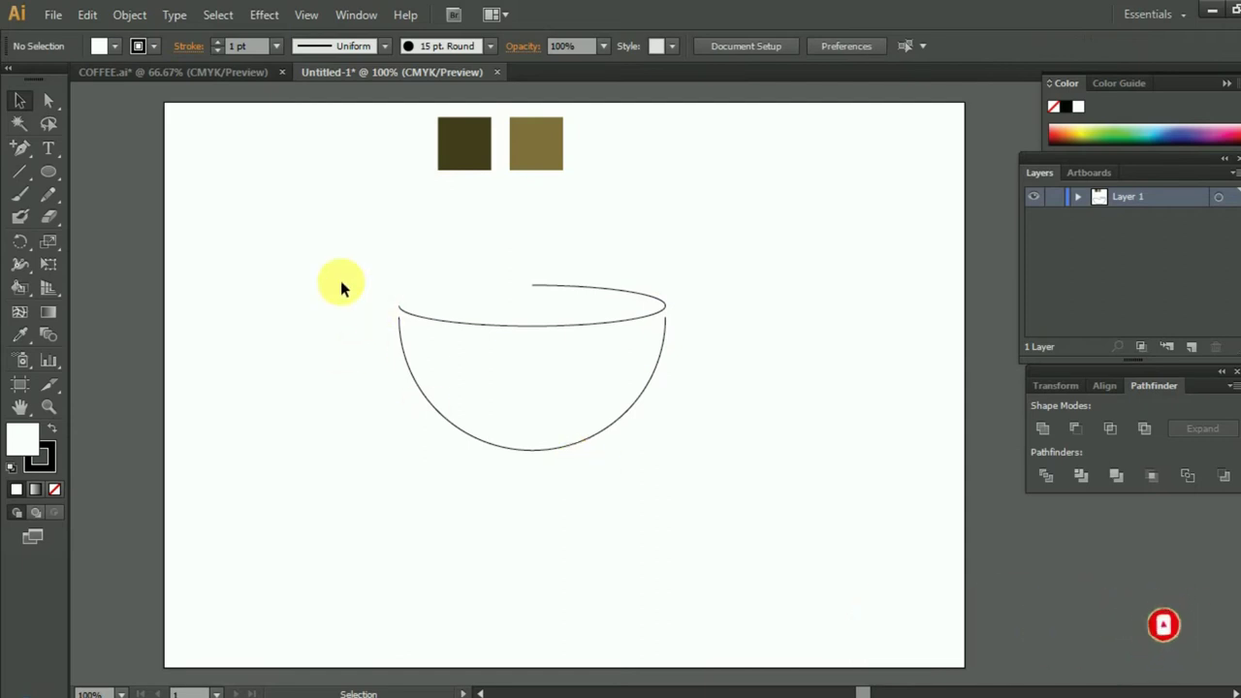
Draw a wide ellipse below the bowl and centre it beneath the cup
left_click(48, 174)
mouse_move(366, 415)
left_mouse_down()
mouse_move(725, 510)
mouse_move(710, 502)
left_mouse_up()
left_click(19, 100)
left_click_drag(503, 453, 480, 453)
left_click_drag(561, 487, 565, 485)
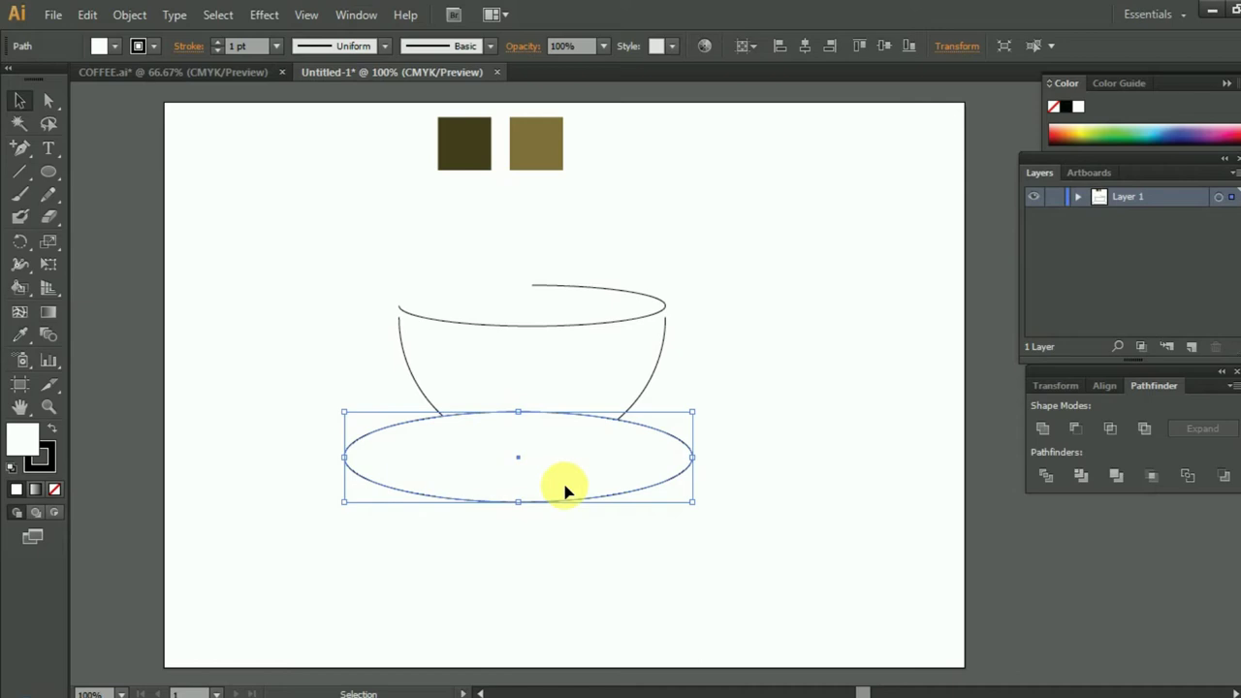
left_click_drag(558, 486, 569, 493)
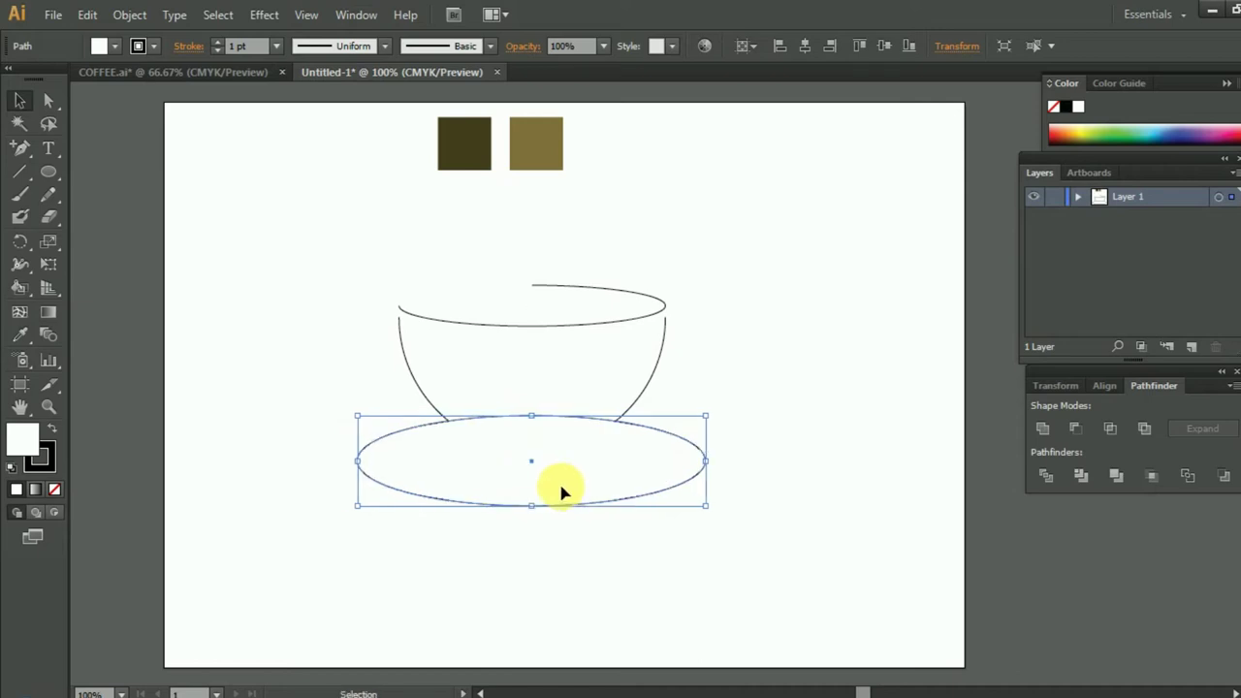
Send the saucer ellipse to the back, behind the bowl
right_click(562, 492)
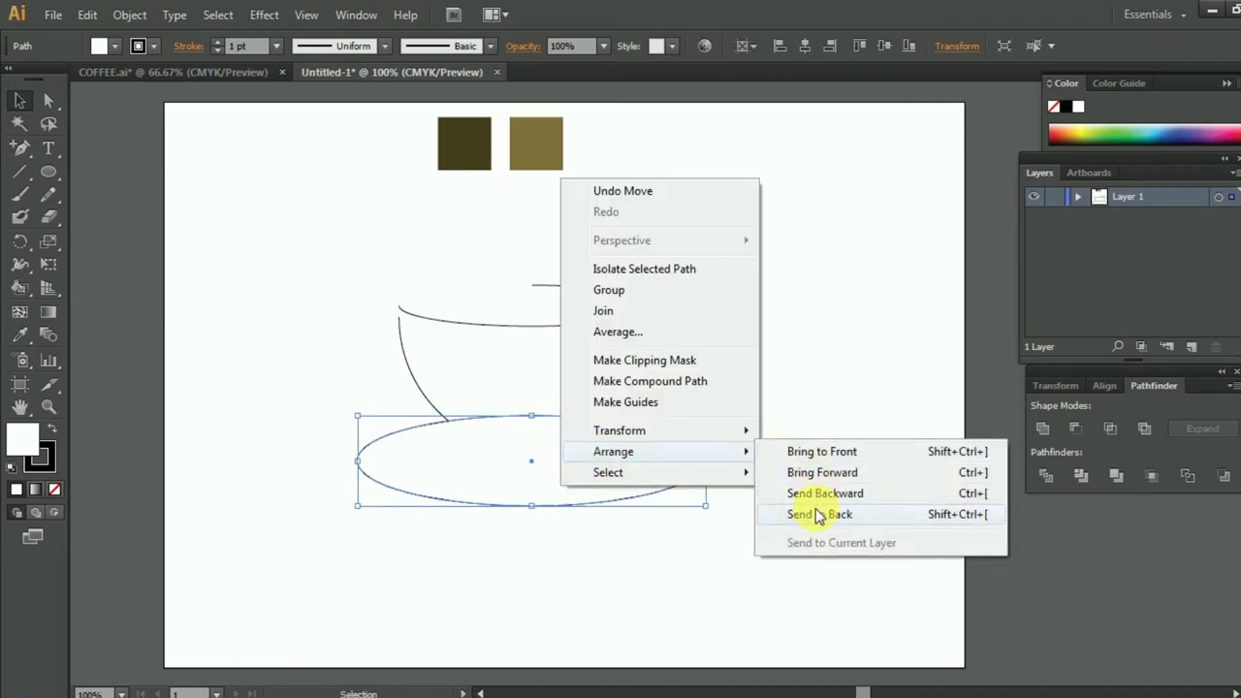
left_click(814, 513)
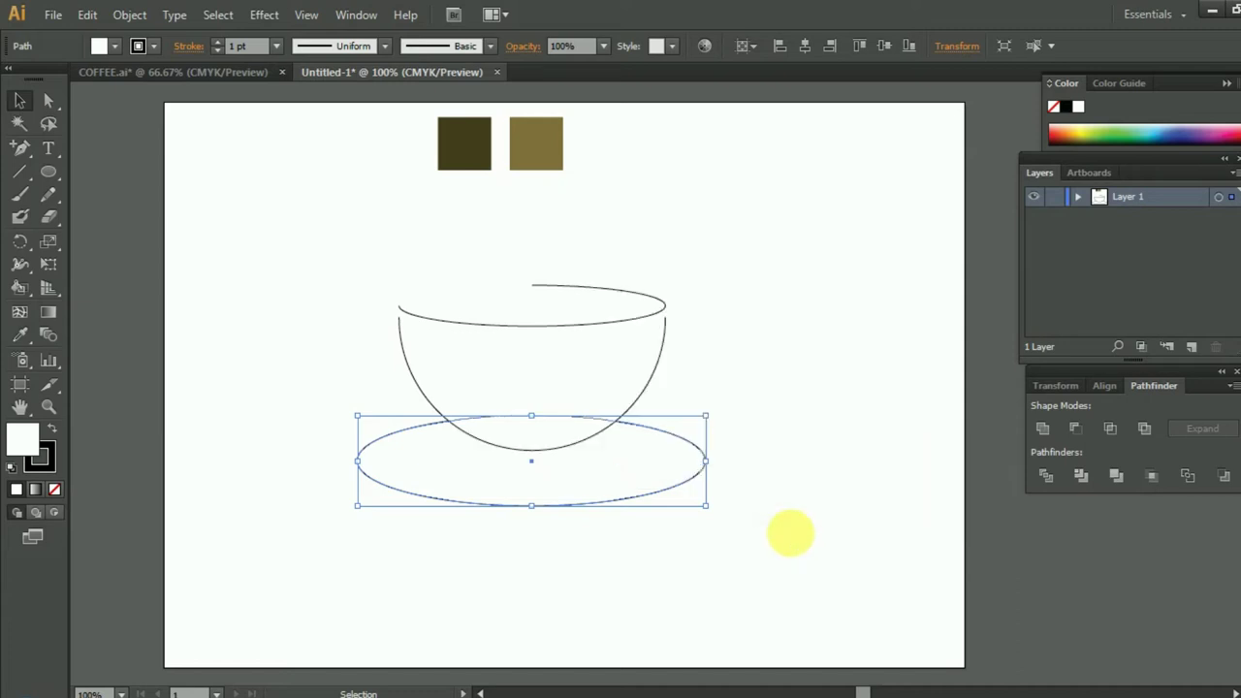
left_click(657, 513)
left_click(657, 501)
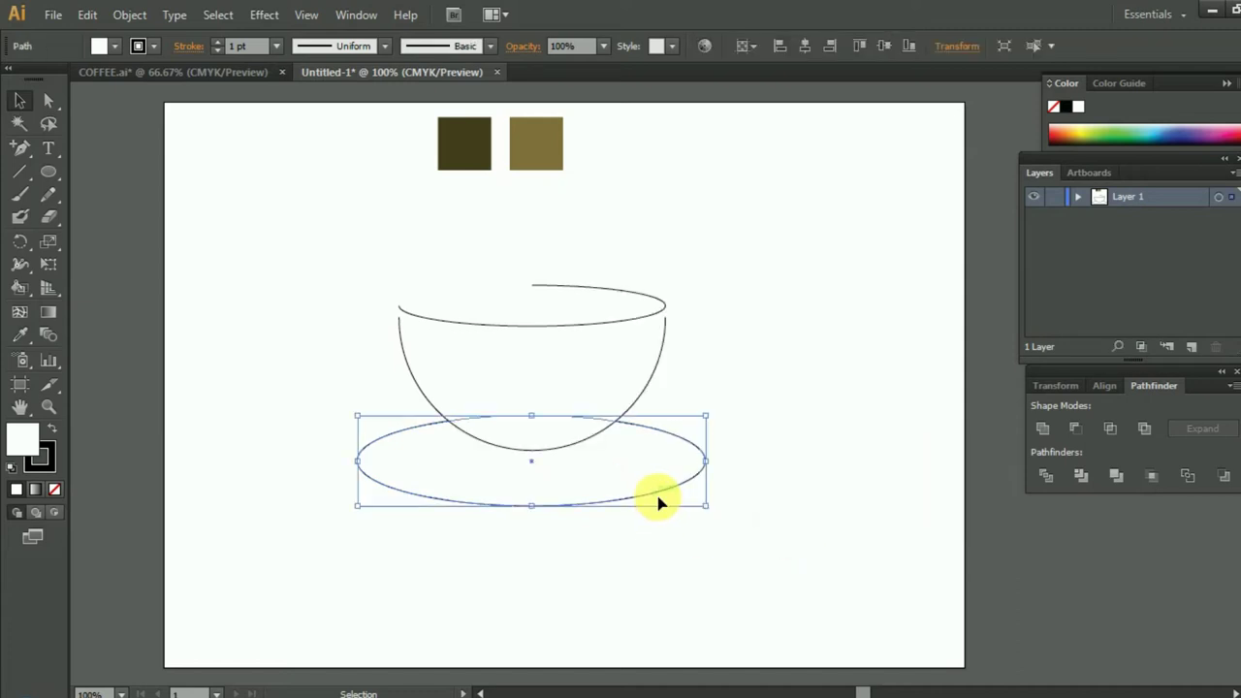
left_click(658, 554)
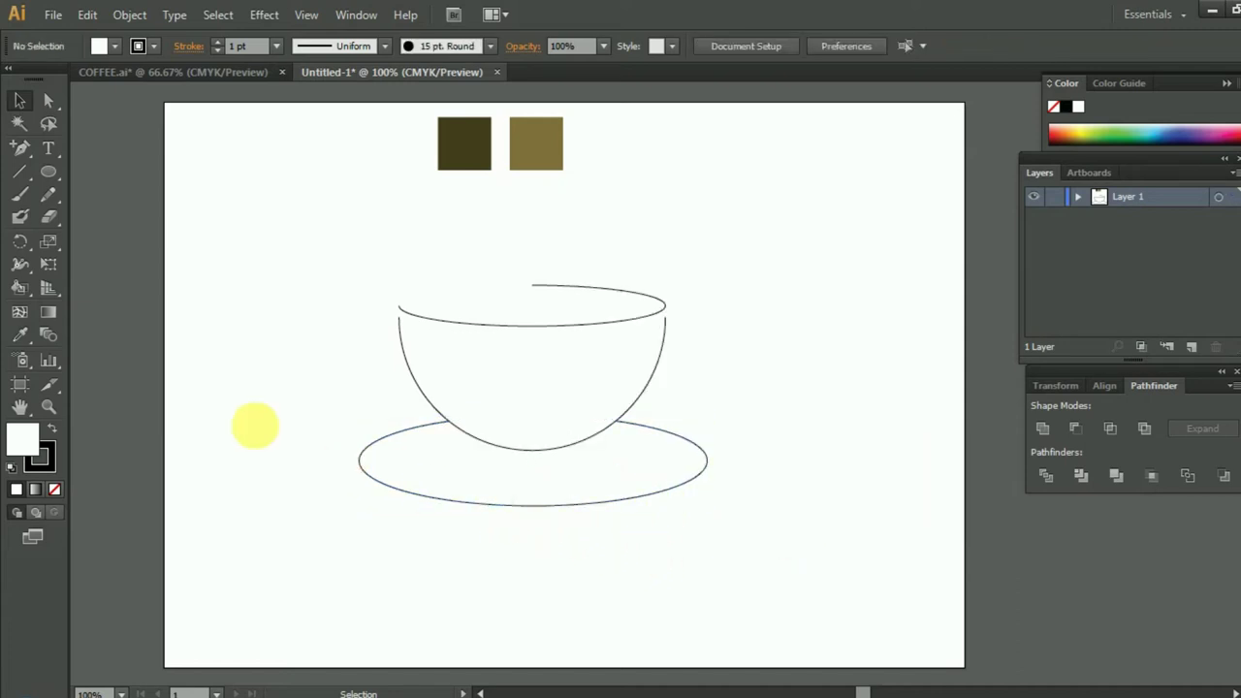
left_click(369, 454)
Add anchors on the saucer where the bowl crosses its left and right edges
key("ctrl+plus")
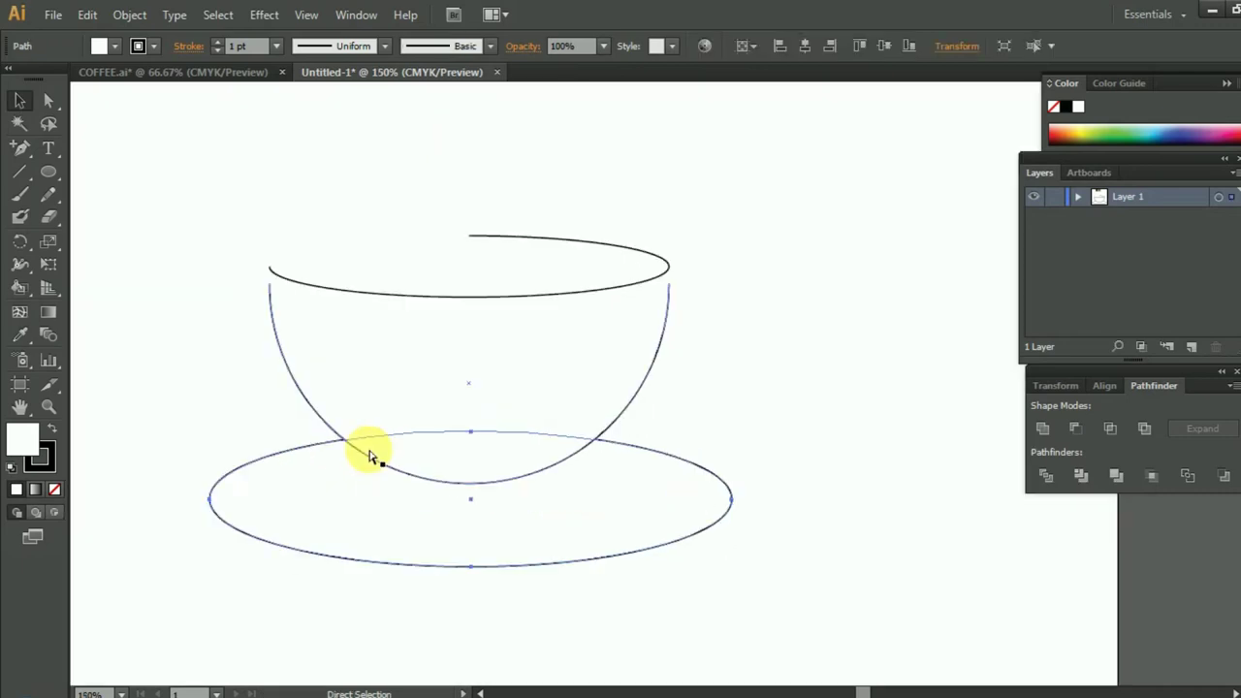
key("ctrl+plus")
scroll(437, 427, "down", 1)
left_click(20, 148)
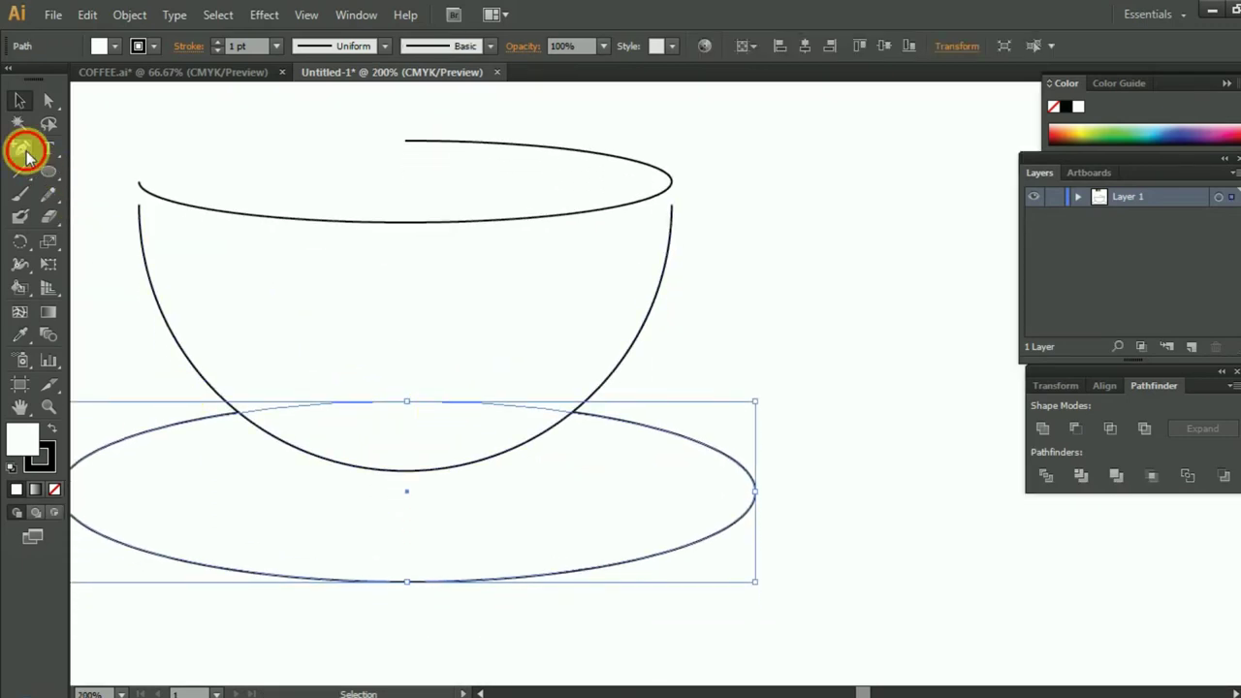
left_click(179, 428)
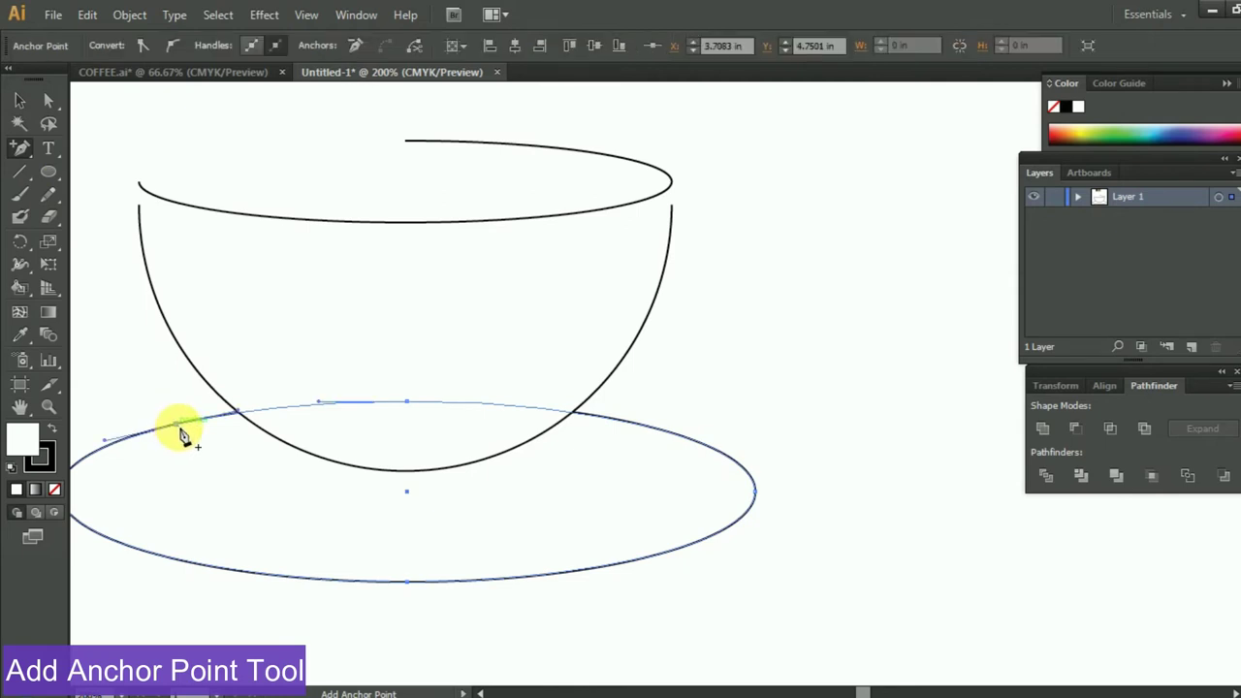
left_click(626, 429)
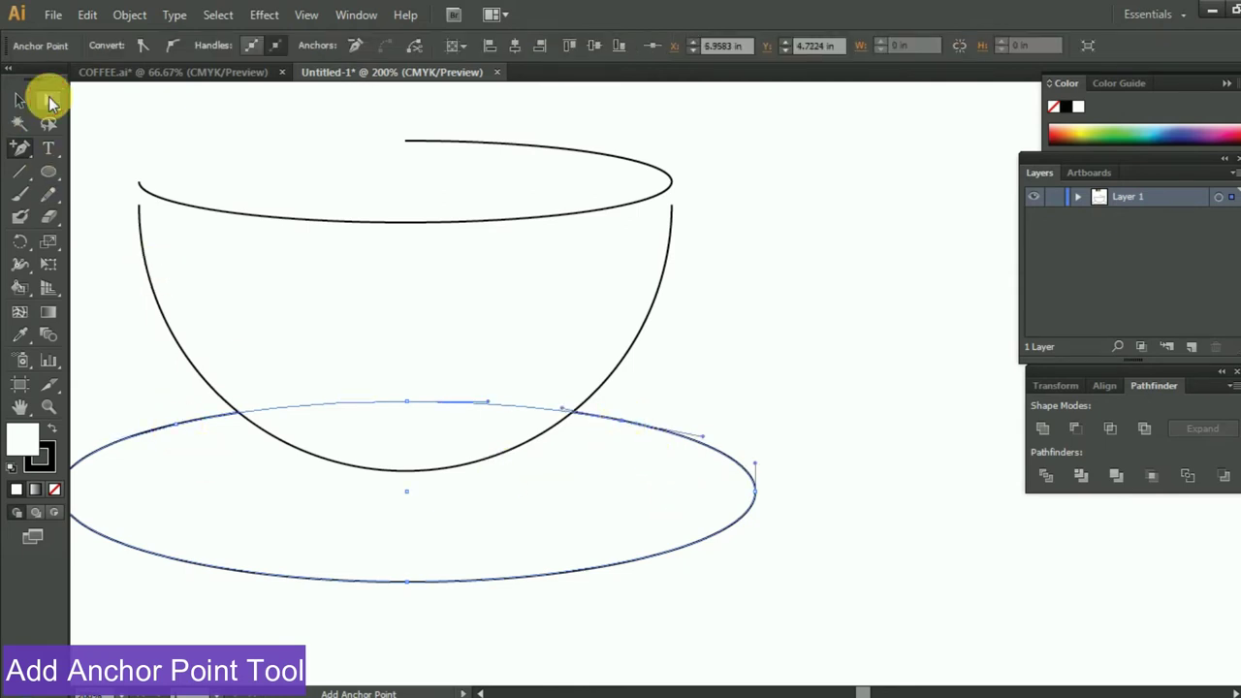
left_click(49, 100)
left_click(406, 402)
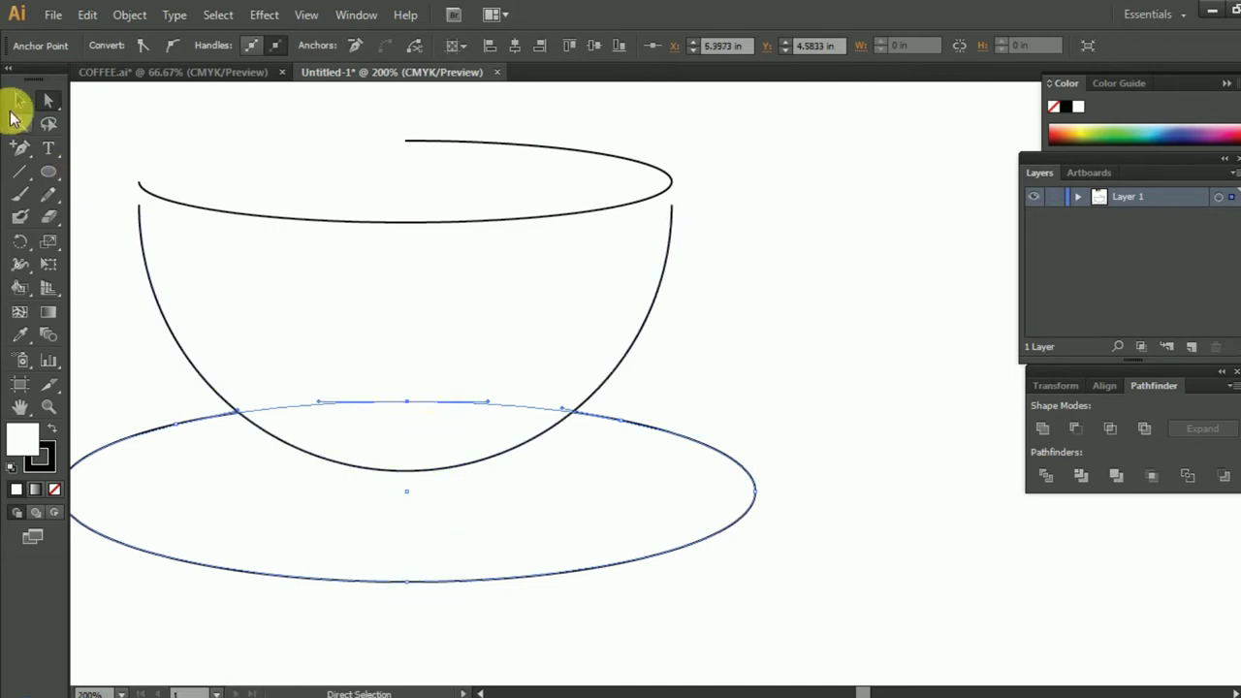
left_click(19, 100)
Move the saucer ellipse lower, away from the bowl
scroll(170, 189, "down", 1)
scroll(478, 281, "down", 2)
key("ctrl+minus")
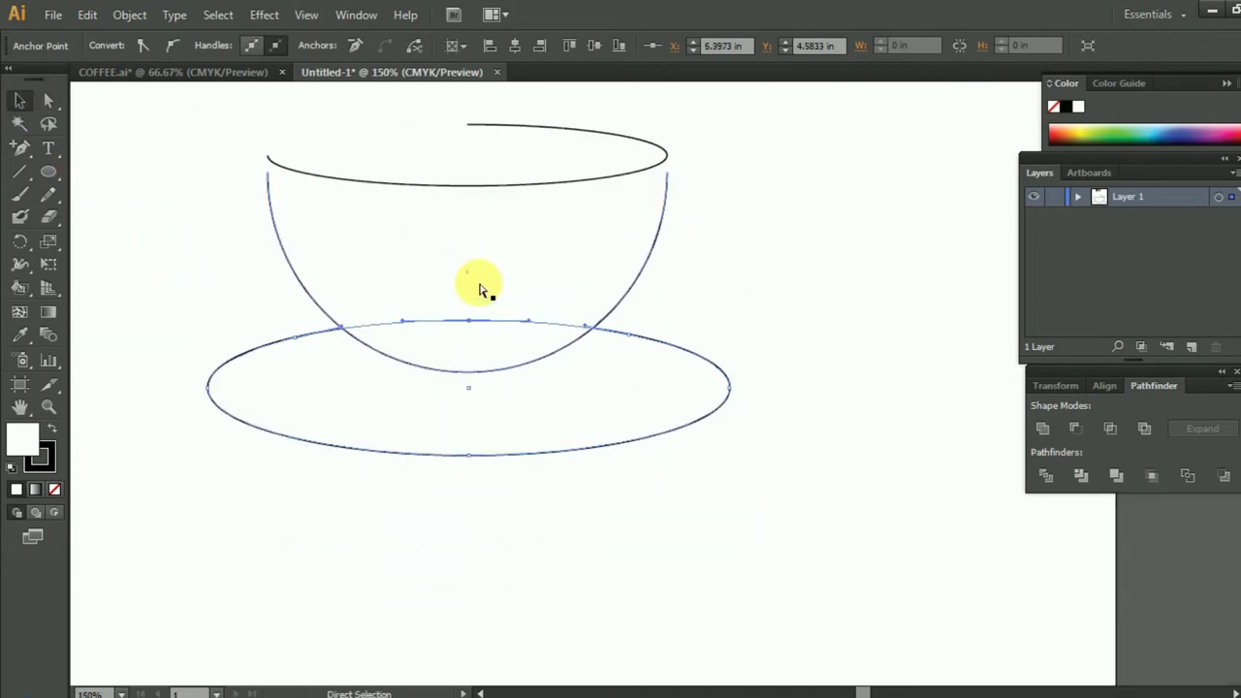
left_click(639, 444)
left_click_drag(589, 431, 581, 519)
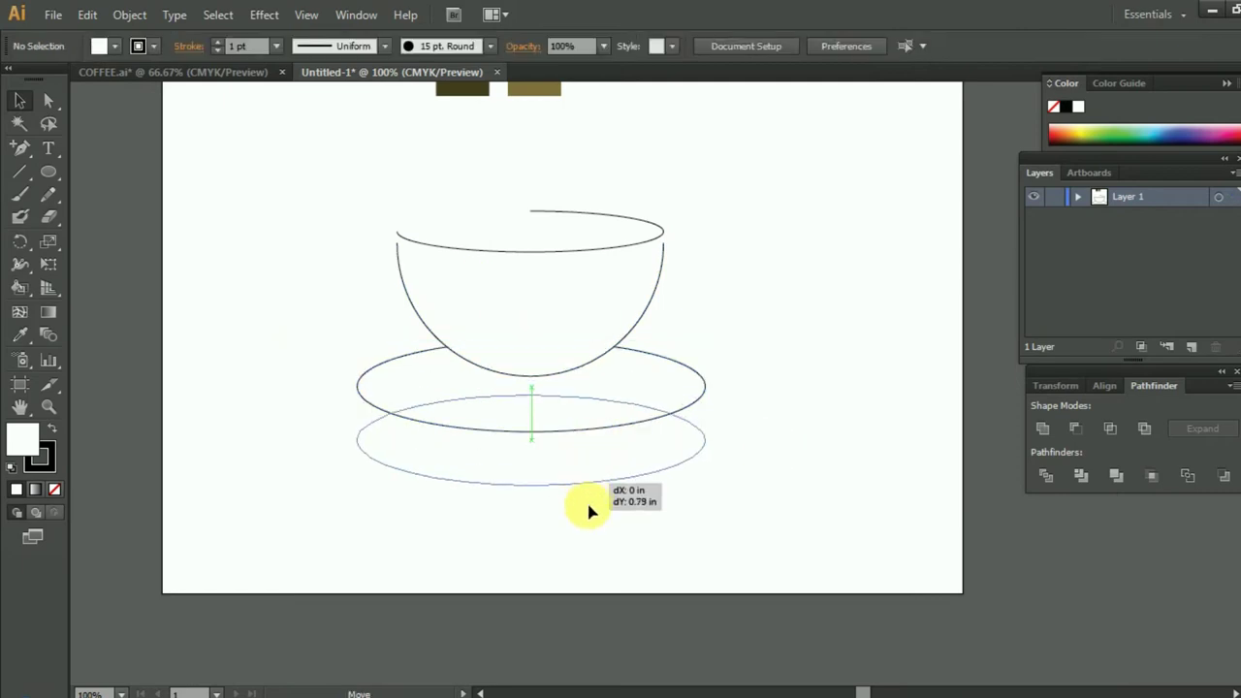
left_click(804, 394)
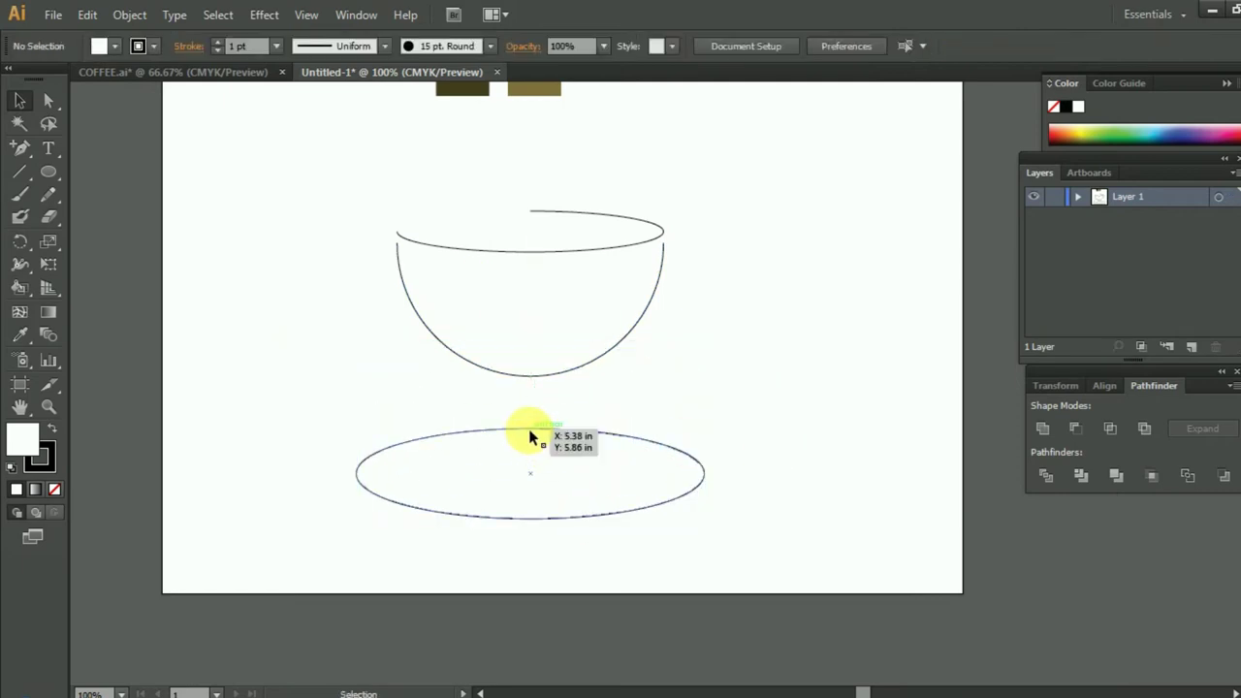
left_click(529, 430)
Delete the saucer's top anchor and move the open saucer back under the bowl
left_click(48, 100)
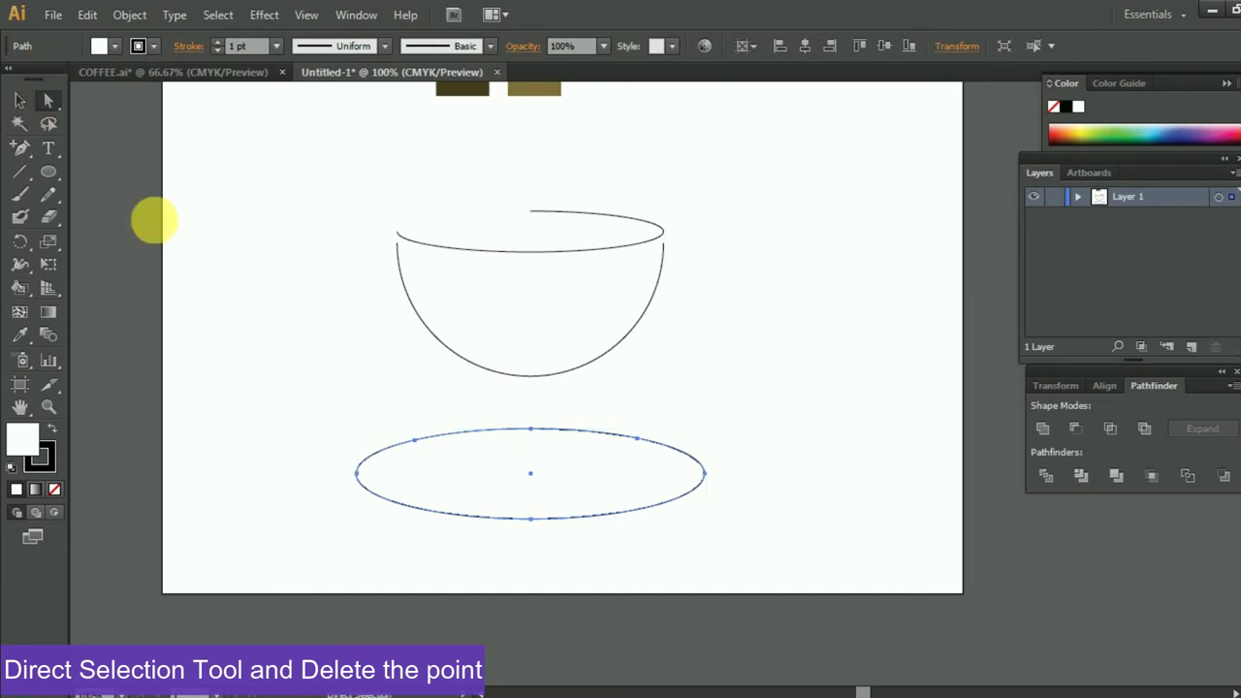
left_click(530, 431)
key("Delete")
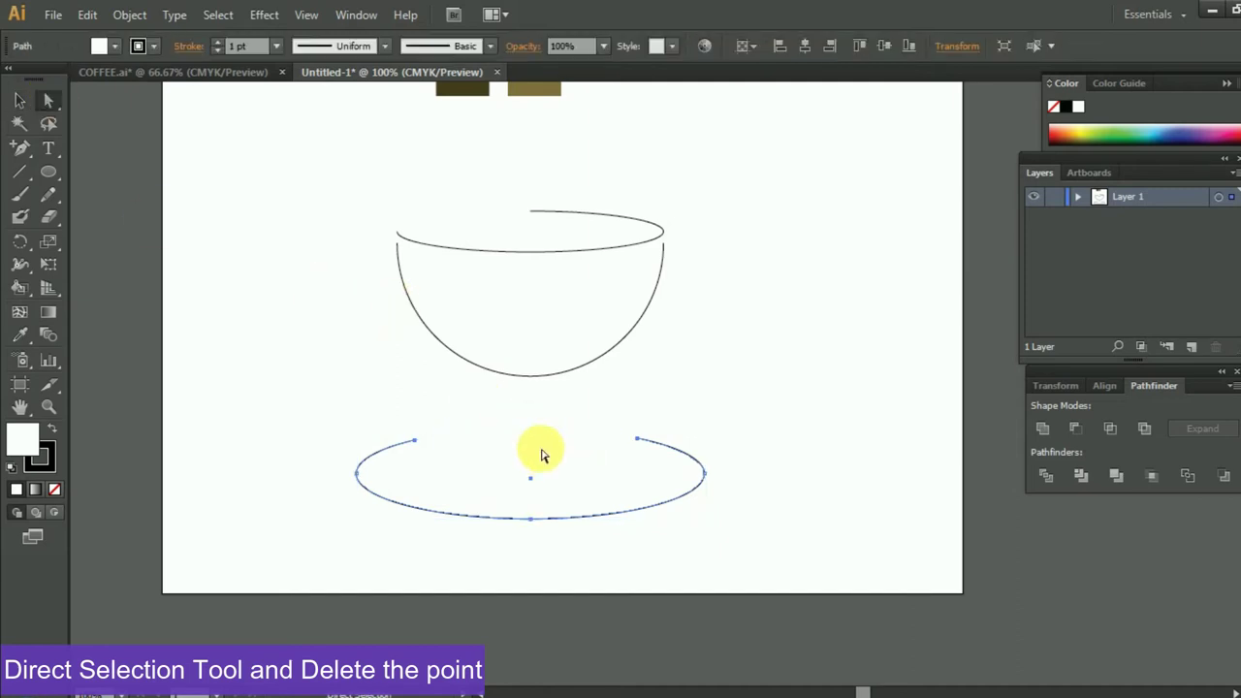
left_click(19, 101)
left_click(452, 483)
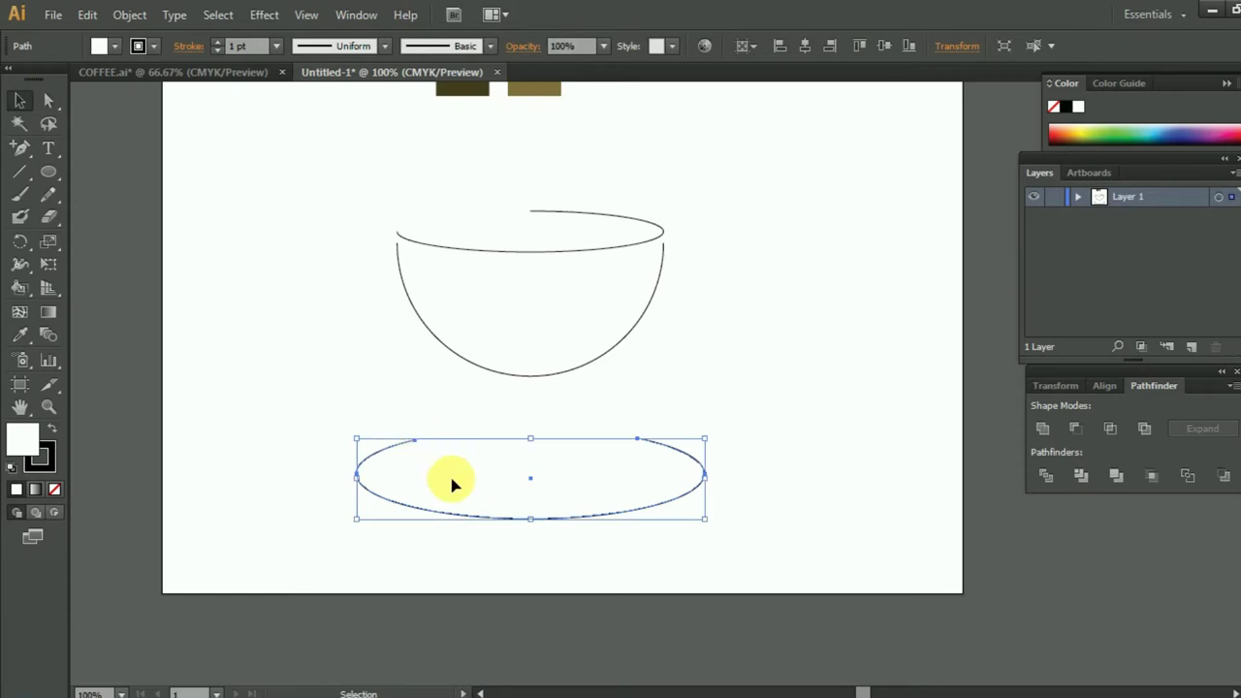
left_click_drag(461, 521, 464, 450)
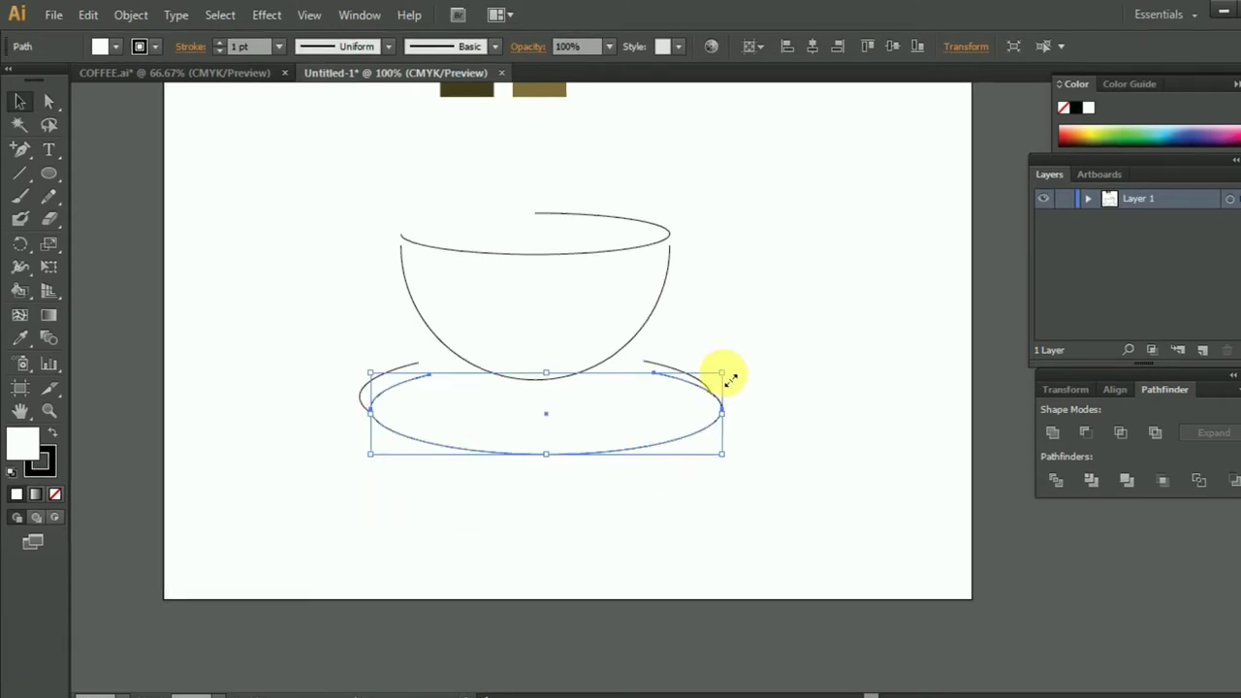
Make a smaller inner ellipse from the saucer and position it beneath the bowl
left_click_drag(721, 374, 649, 396)
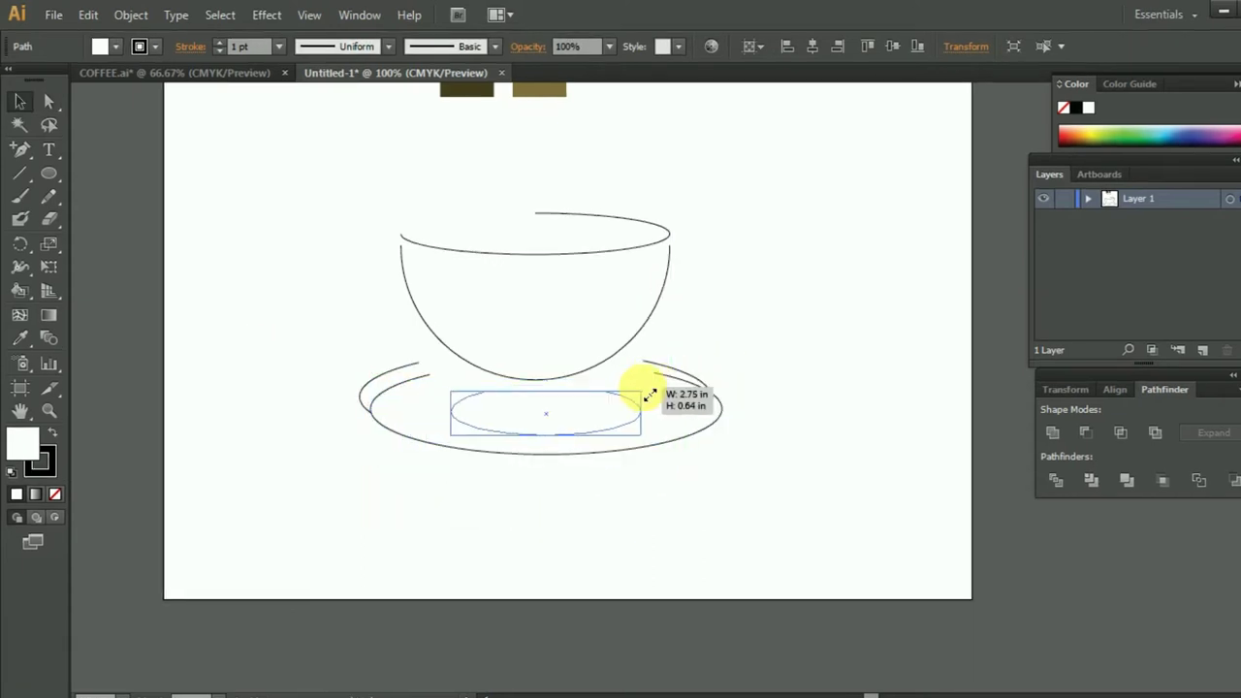
mouse_move(649, 397)
left_mouse_down()
mouse_move(607, 405)
mouse_move(640, 405)
left_mouse_up()
left_click(546, 424)
mouse_move(533, 417)
left_mouse_down()
mouse_move(528, 396)
mouse_move(607, 389)
mouse_move(564, 397)
left_mouse_up()
left_click(770, 371)
left_click(538, 395)
left_click(797, 361)
left_click(799, 347)
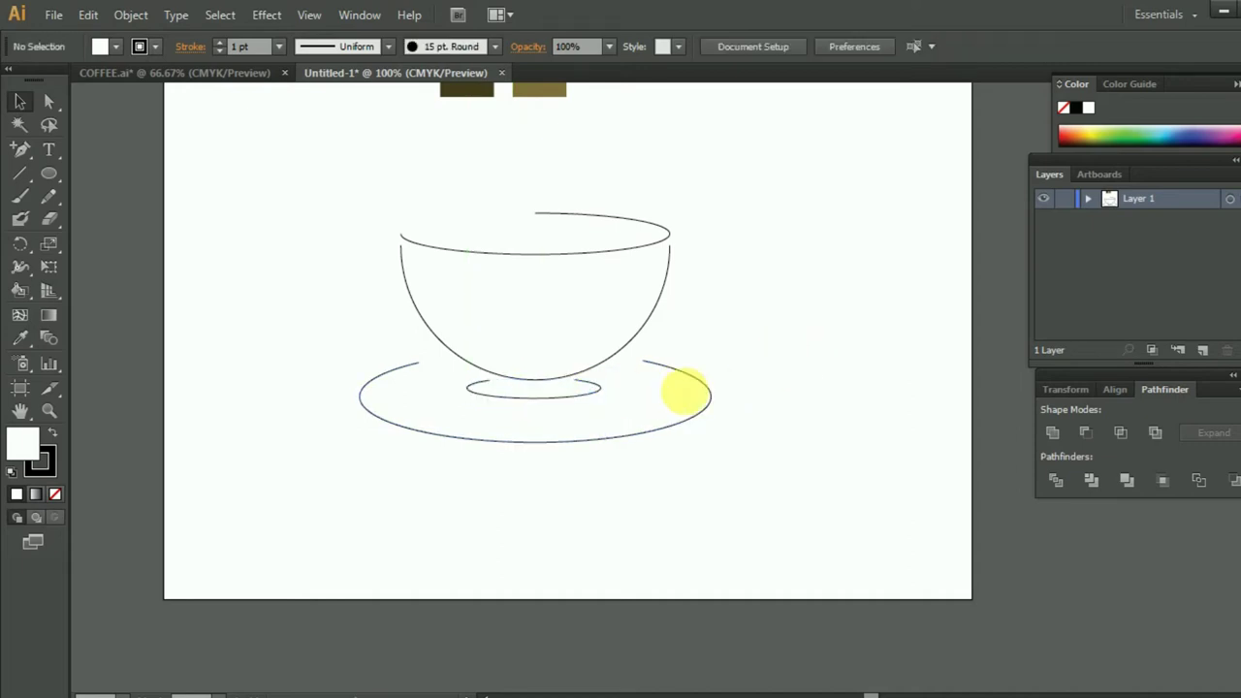
left_click(595, 396)
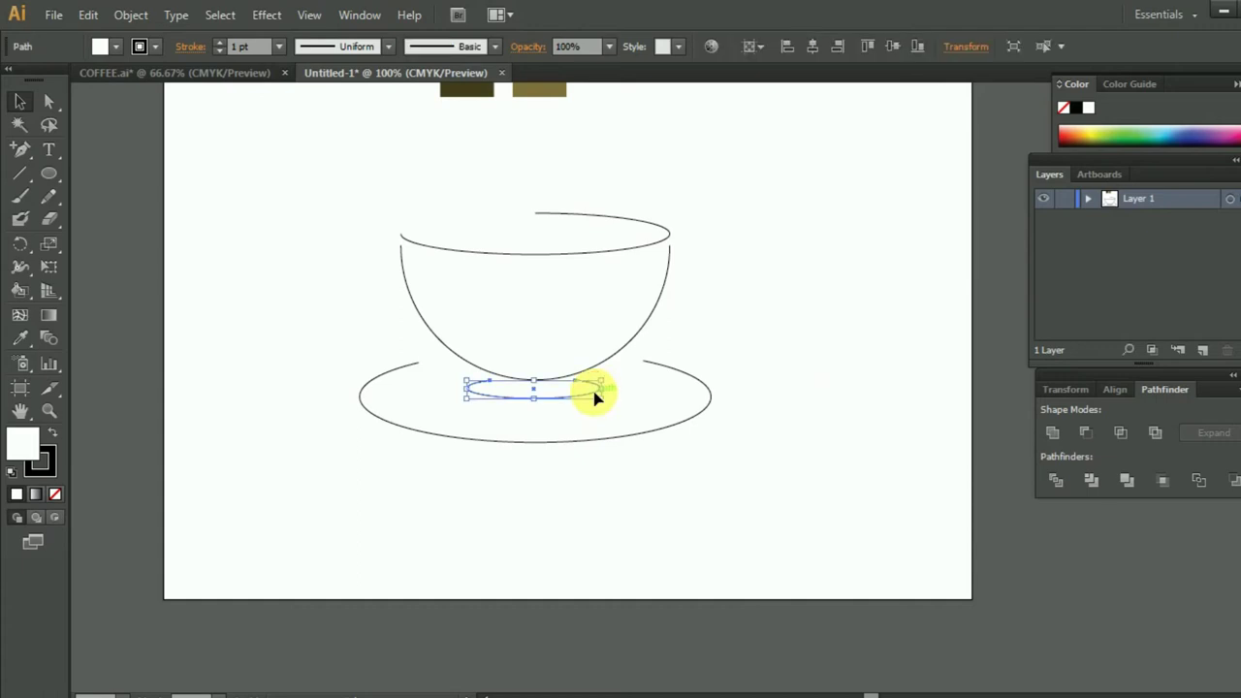
Pull the inner ring's open end into a curl
key("ctrl+plus")
left_click(48, 101)
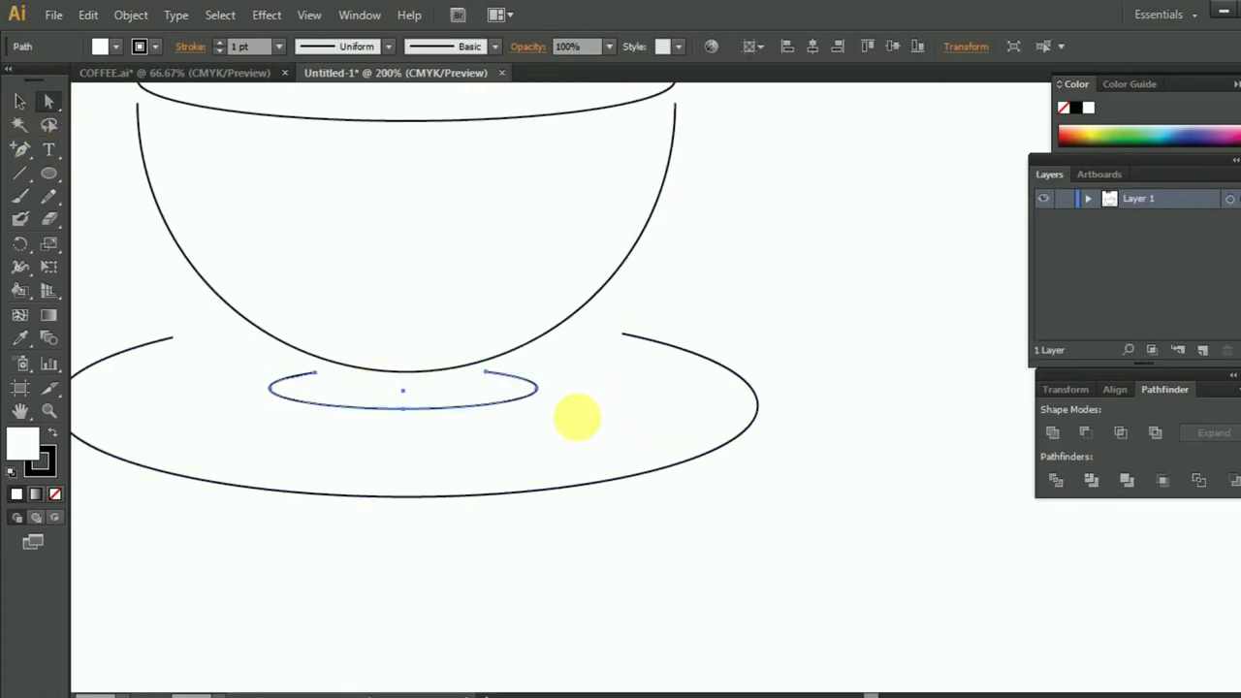
left_click_drag(486, 371, 536, 389)
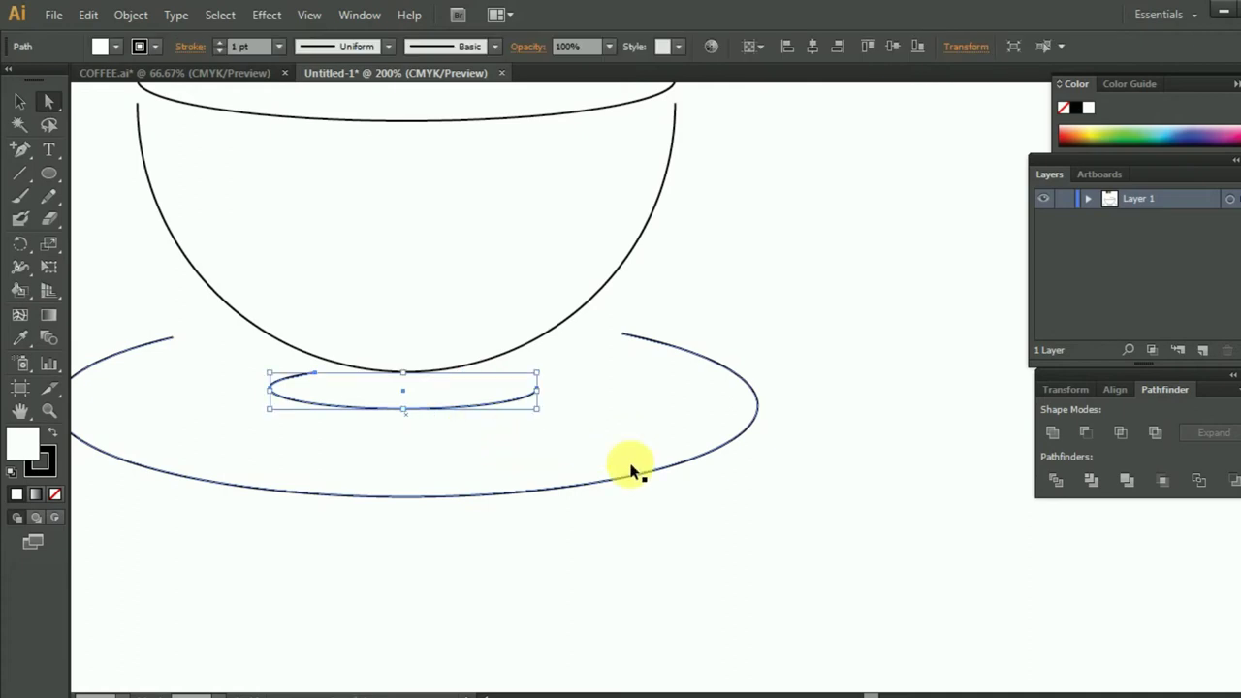
key("ctrl+minus")
key("ctrl+minus")
left_click(19, 100)
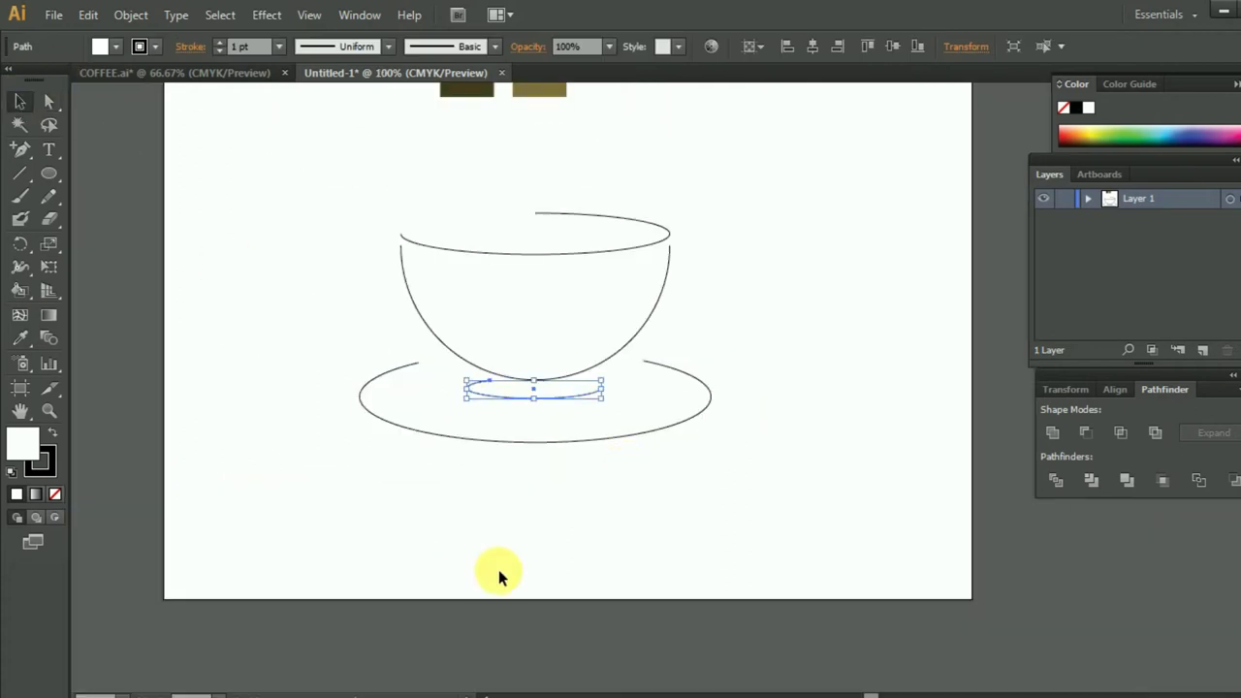
left_click(499, 576)
scroll(507, 491, "up", 3)
scroll(673, 565, "up", 2)
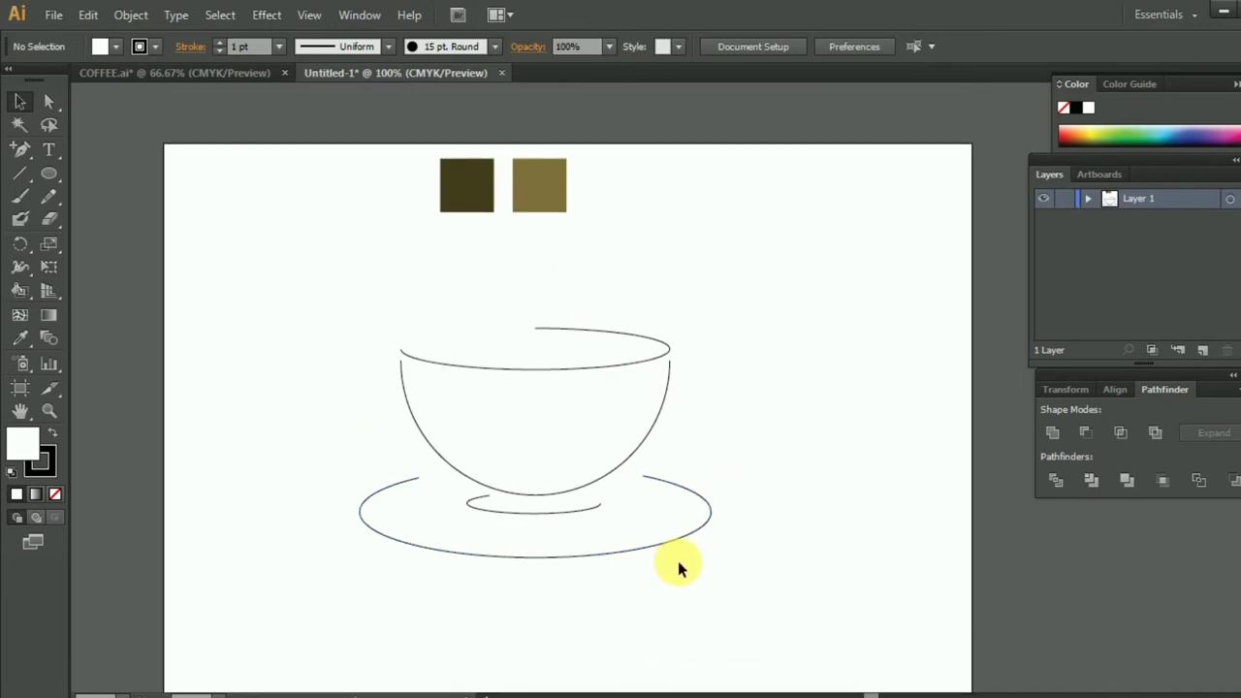
left_click_drag(272, 277, 766, 577)
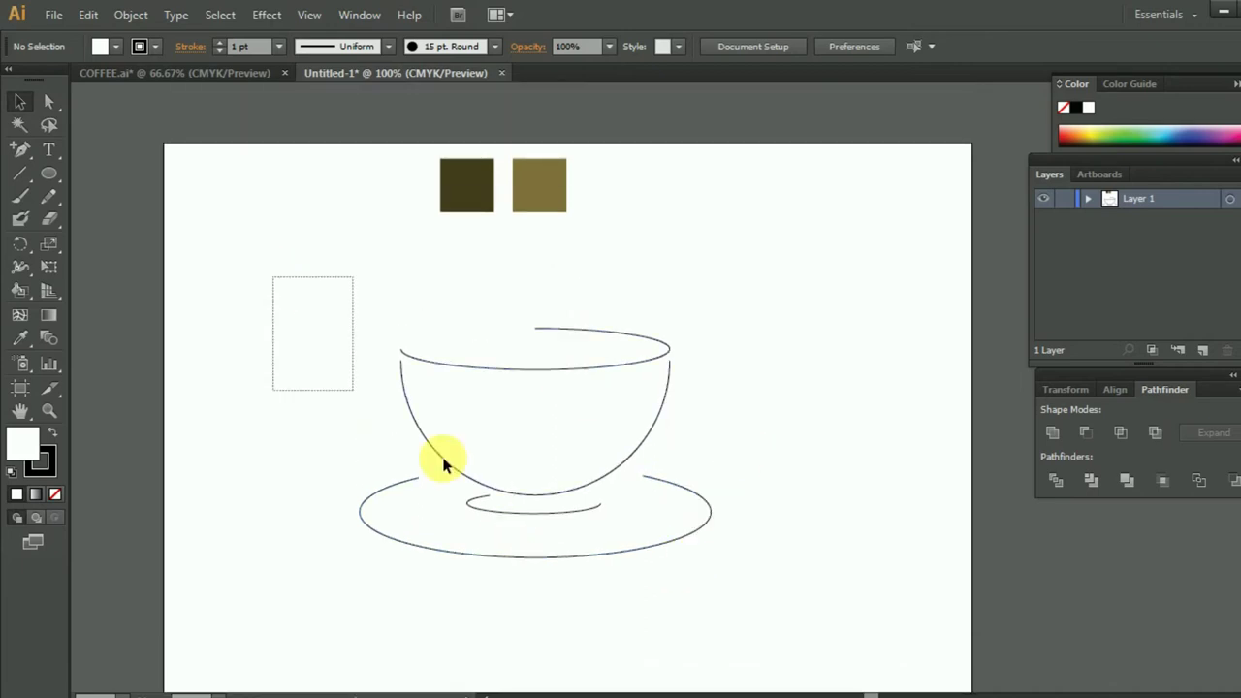
Draw a two-point curve with the Pen tool to the right of the cup
left_click(782, 429)
left_click(19, 149)
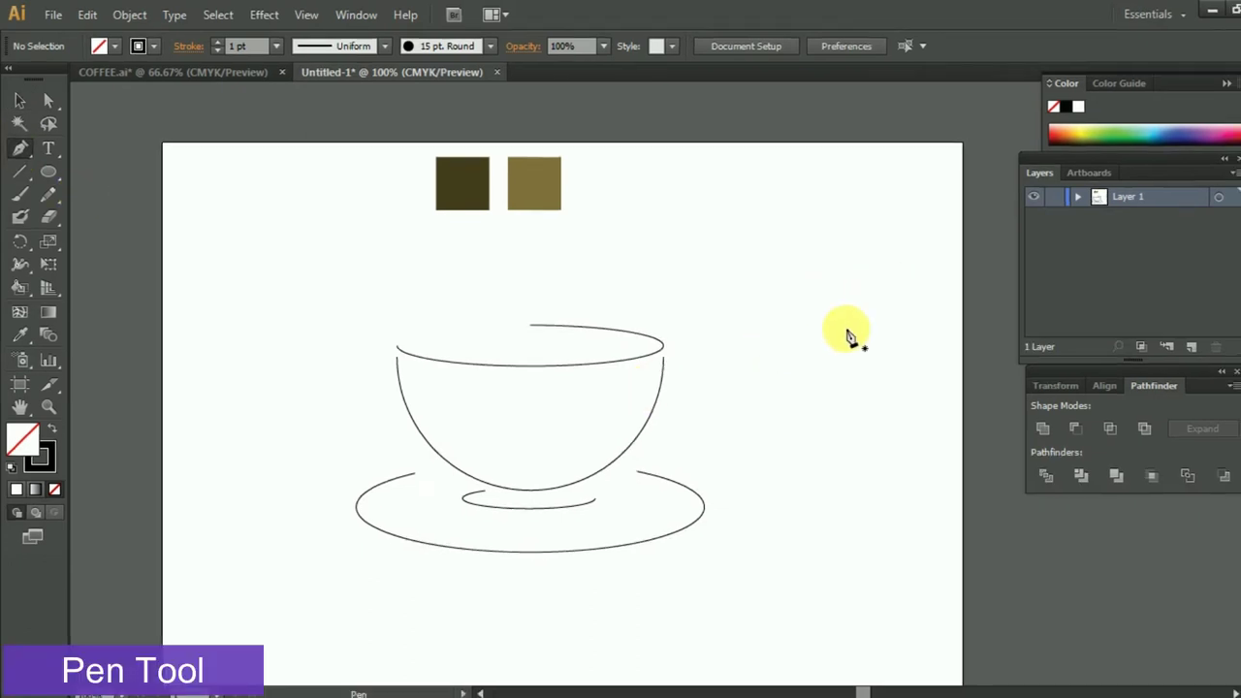
left_click(812, 287)
mouse_move(876, 383)
left_mouse_down()
mouse_move(839, 442)
mouse_move(785, 447)
left_mouse_up()
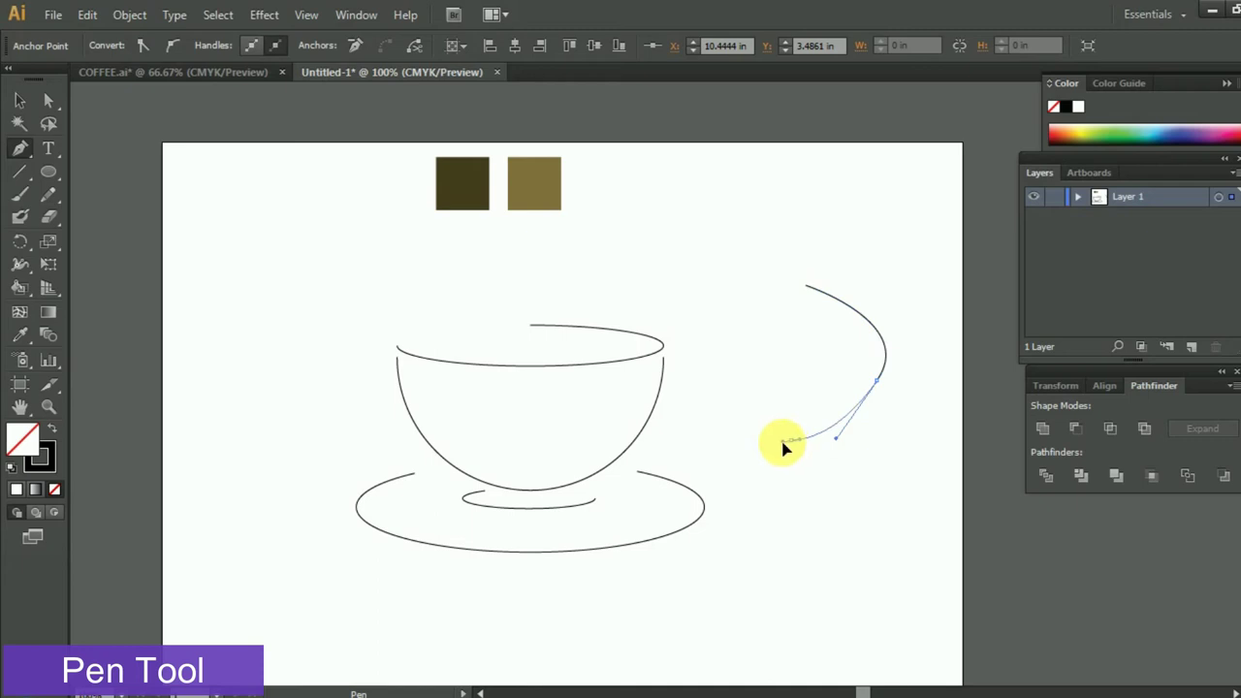
left_click(19, 100)
Shrink the curve to handle size and place it against the cup's right side
left_click(818, 481)
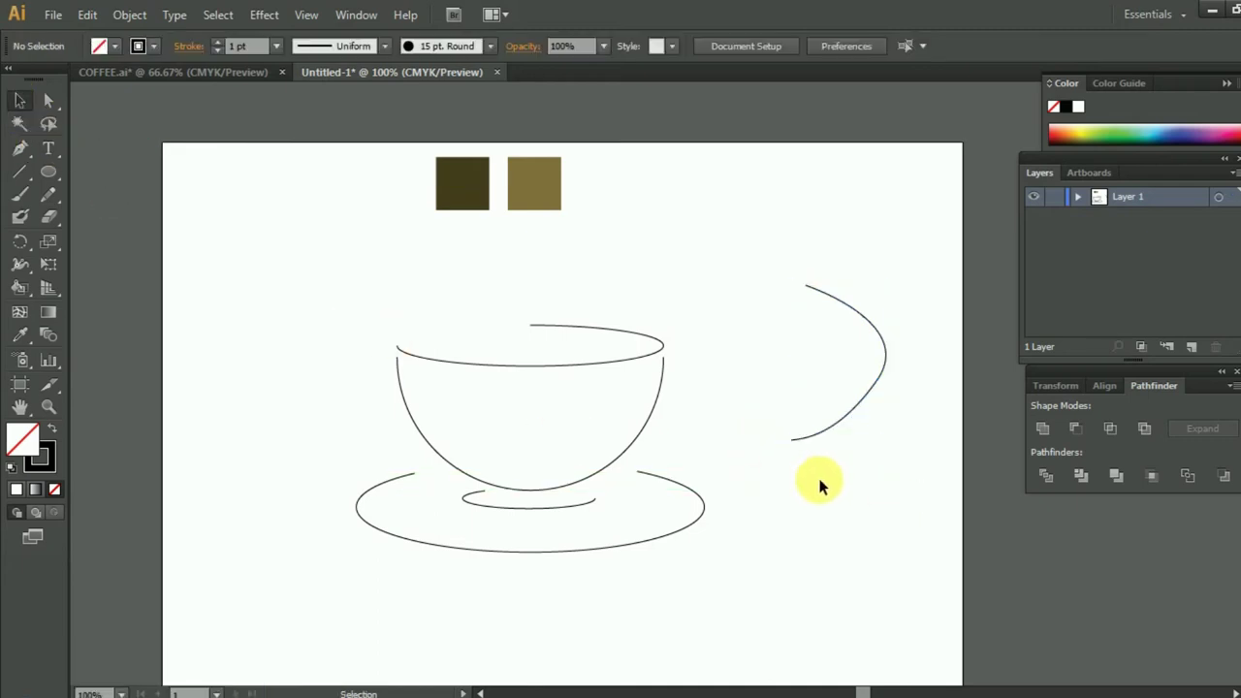
left_click_drag(851, 414, 839, 424)
left_click_drag(875, 301, 846, 336)
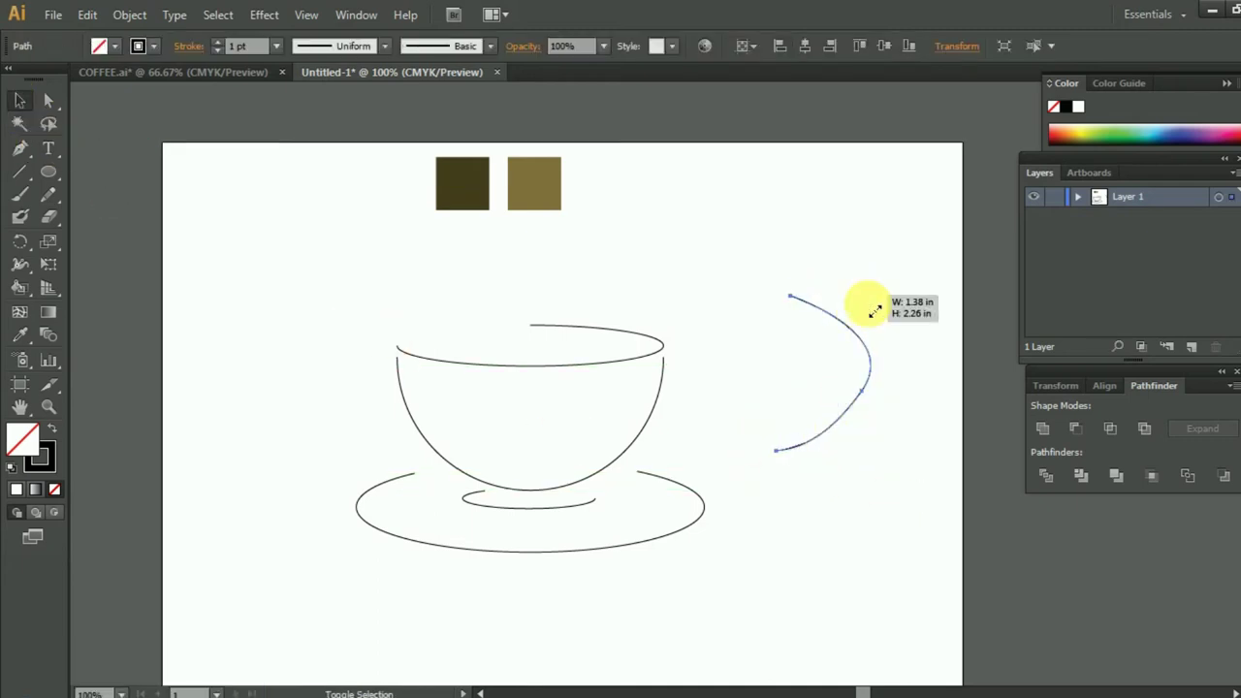
left_click(878, 360)
left_click_drag(845, 388, 757, 407)
mouse_move(756, 399)
left_mouse_down()
mouse_move(760, 357)
mouse_move(718, 389)
left_mouse_up()
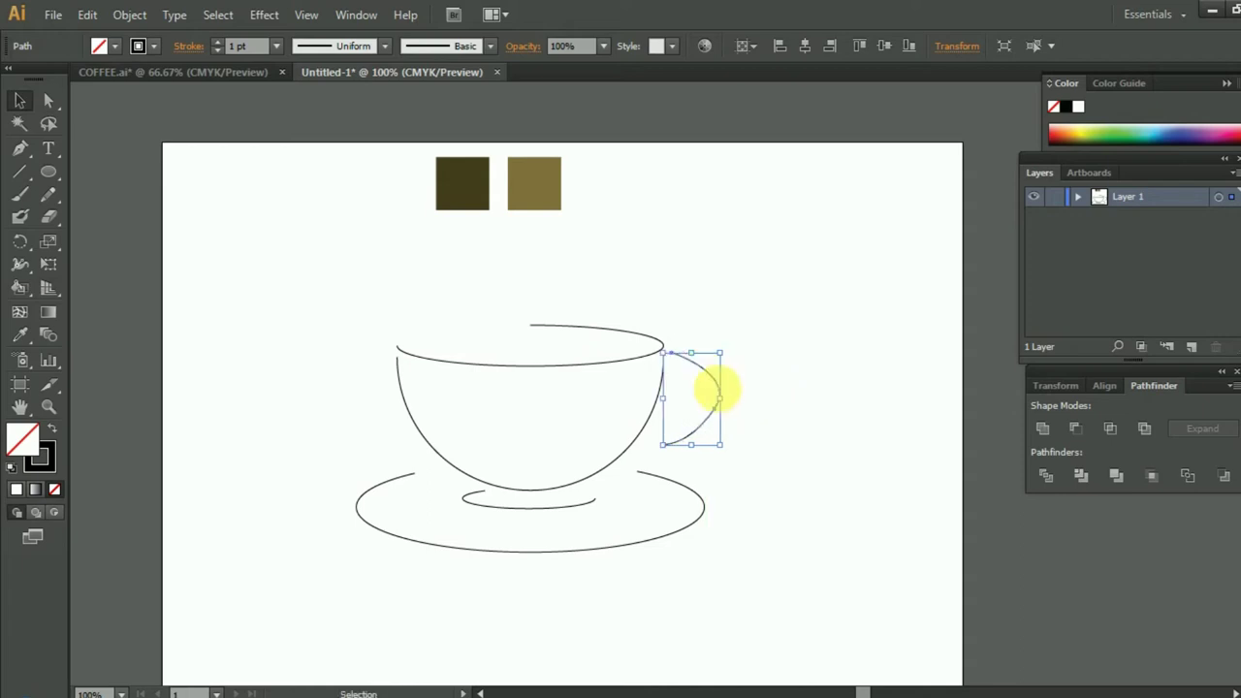
key("ctrl+plus")
Reshape the handle's curvature by dragging its direction line
left_click(50, 101)
left_click(686, 323)
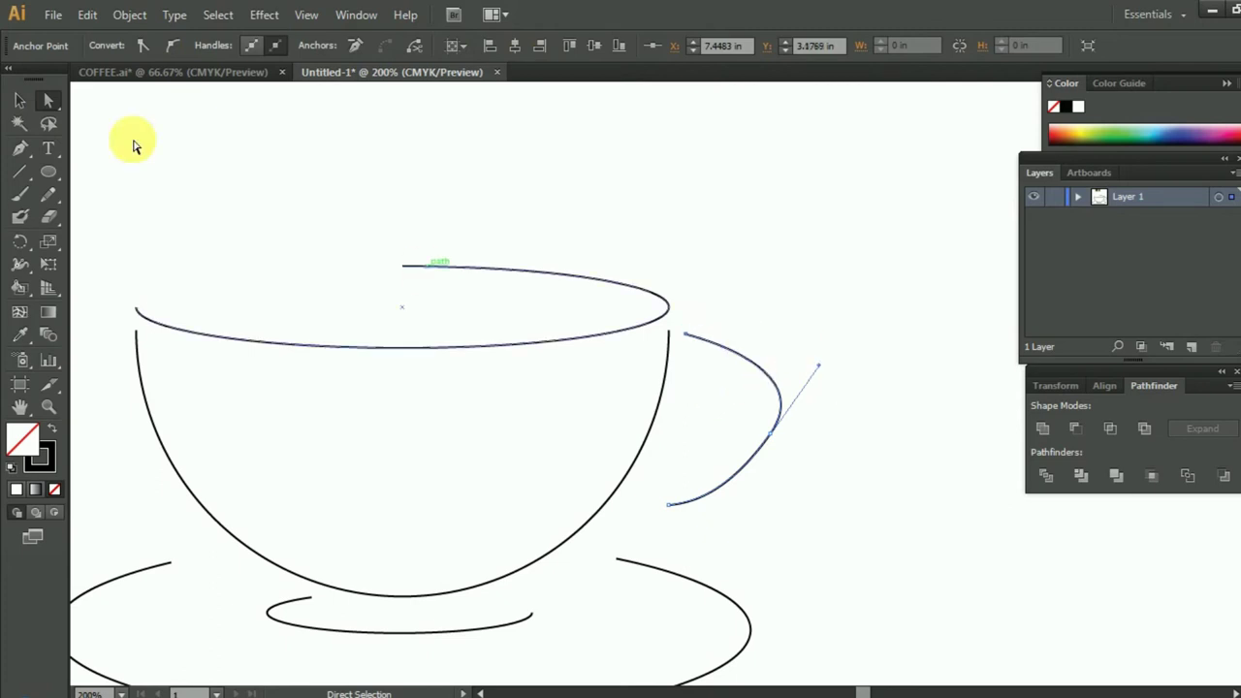
left_click_drag(822, 373, 835, 343)
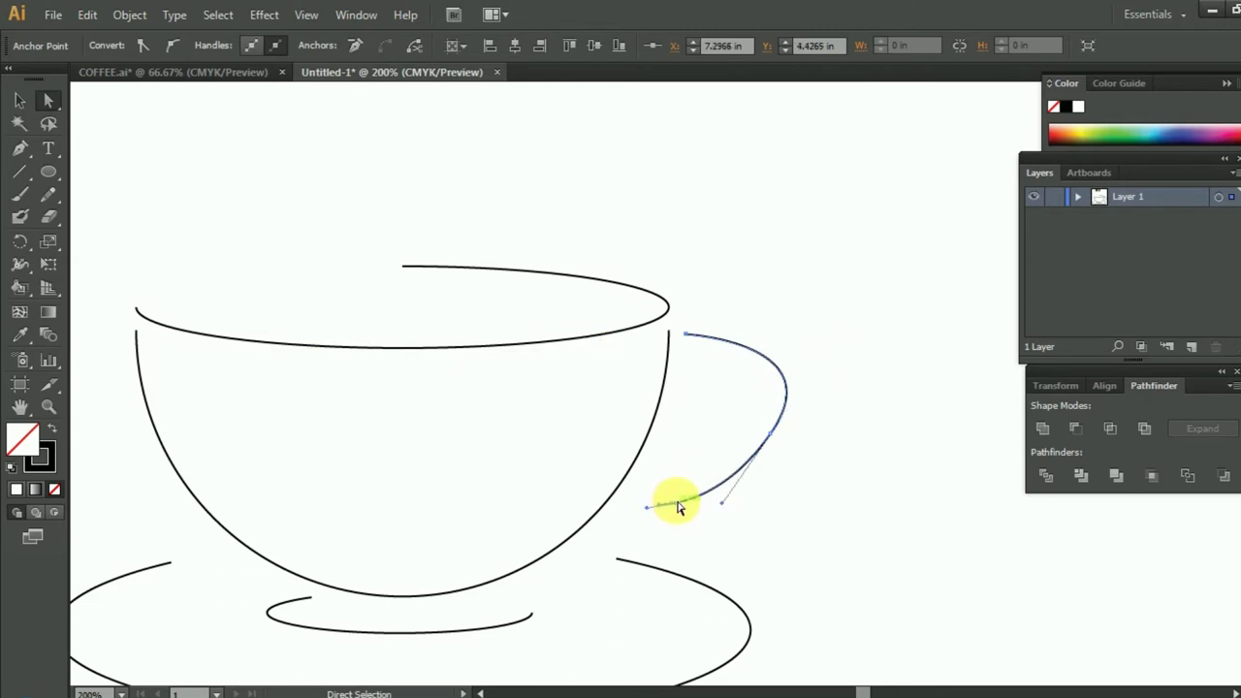
left_click(20, 99)
left_click(814, 434)
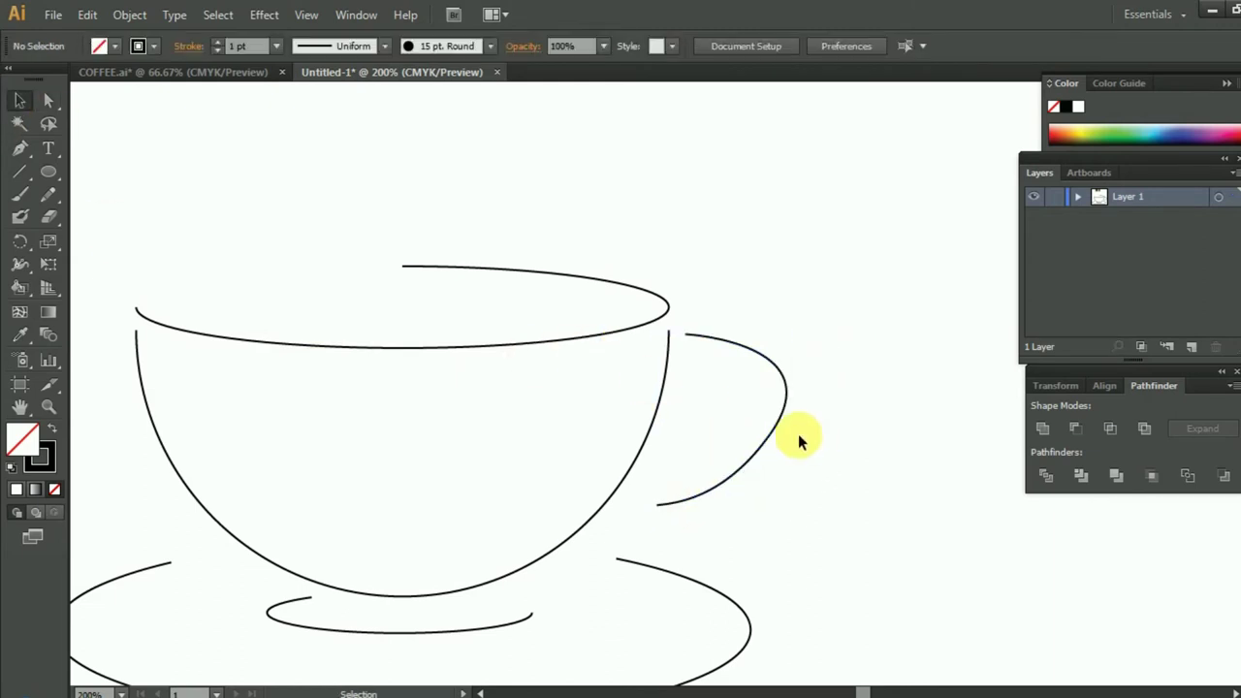
Nudge the handle left and down, rotate it clockwise and shrink it slightly
left_click(785, 415)
key("Left")
key("Left")
key("Left")
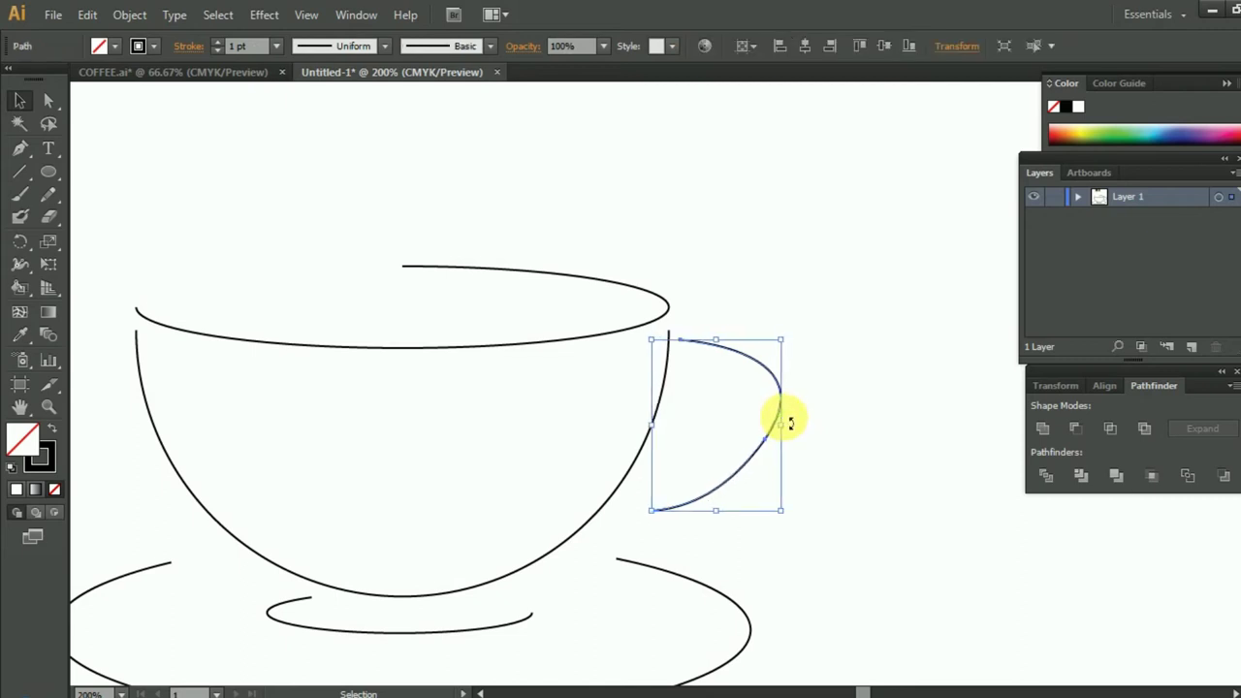
key("Down")
key("Down")
key("Left")
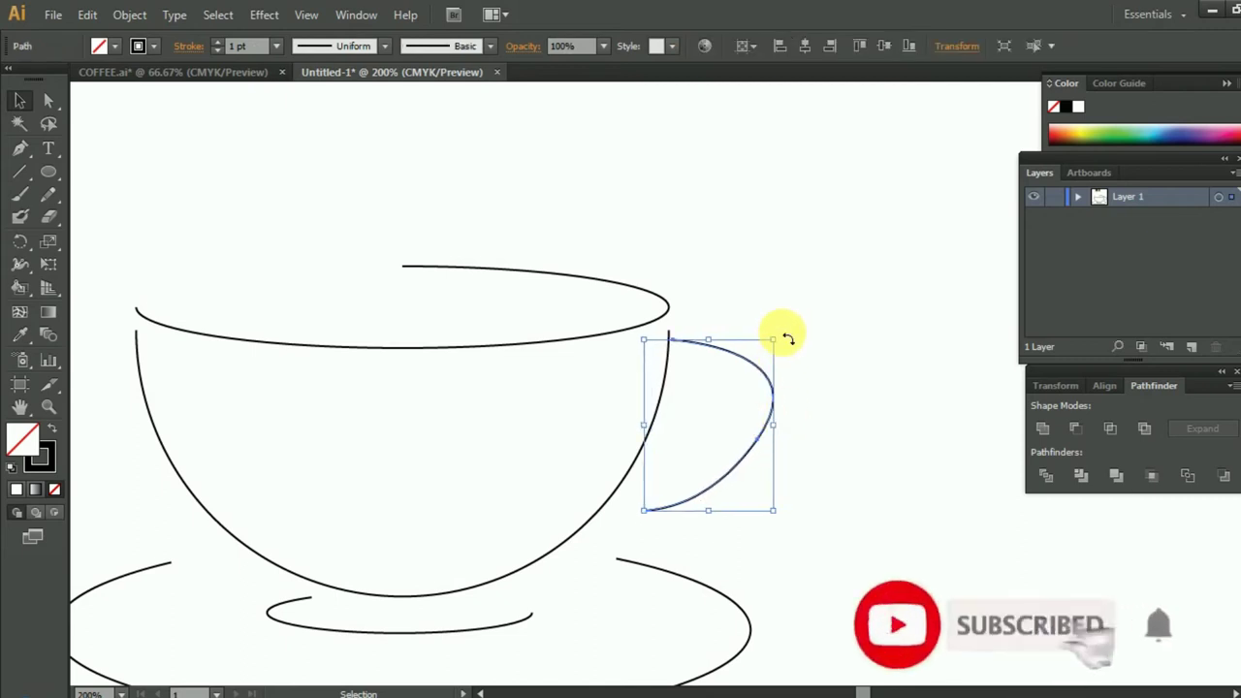
left_click_drag(788, 335, 837, 372)
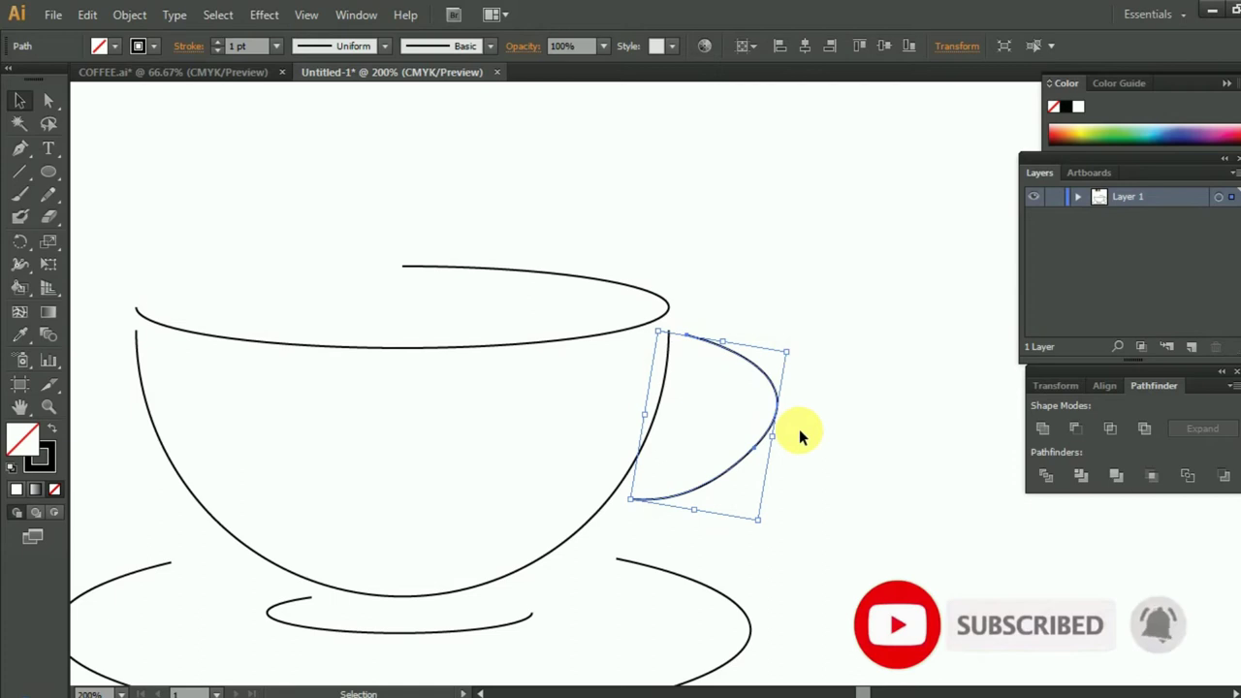
key("Down")
key("Down")
key("Down")
key("Left")
key("Left")
key("Left")
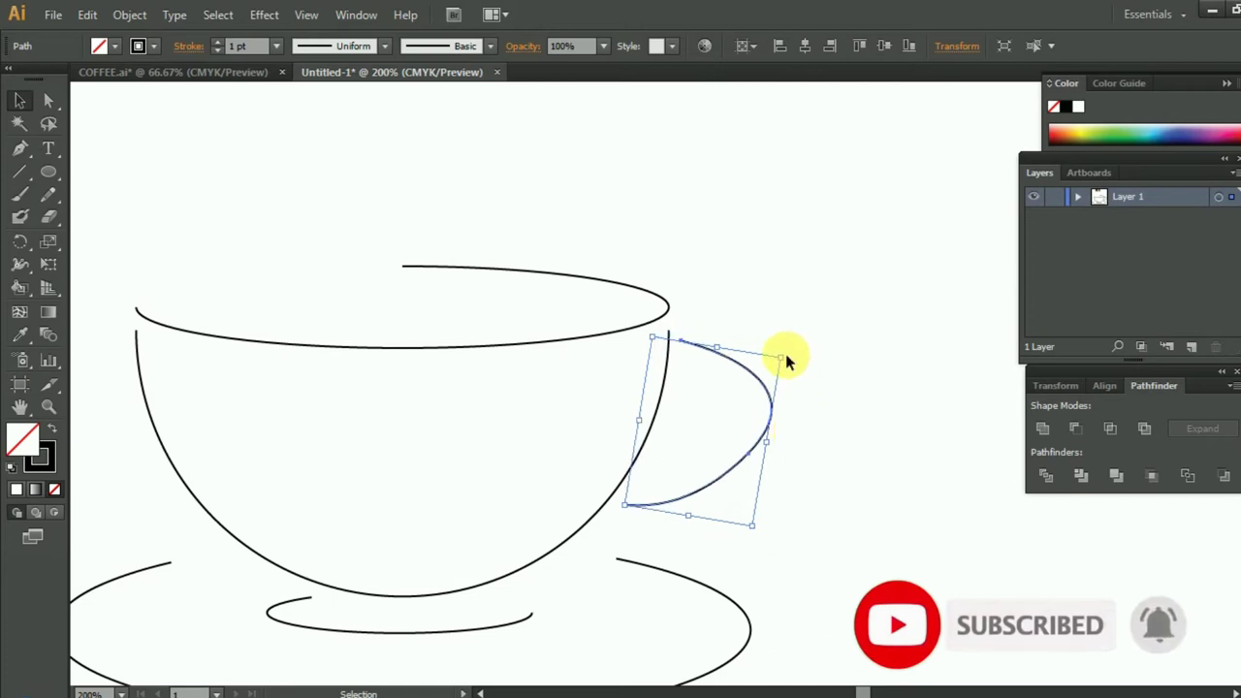
left_click_drag(780, 358, 774, 363)
key("Left")
key("Left")
key("Left")
key("Left")
key("Left")
key("Left")
key("Left")
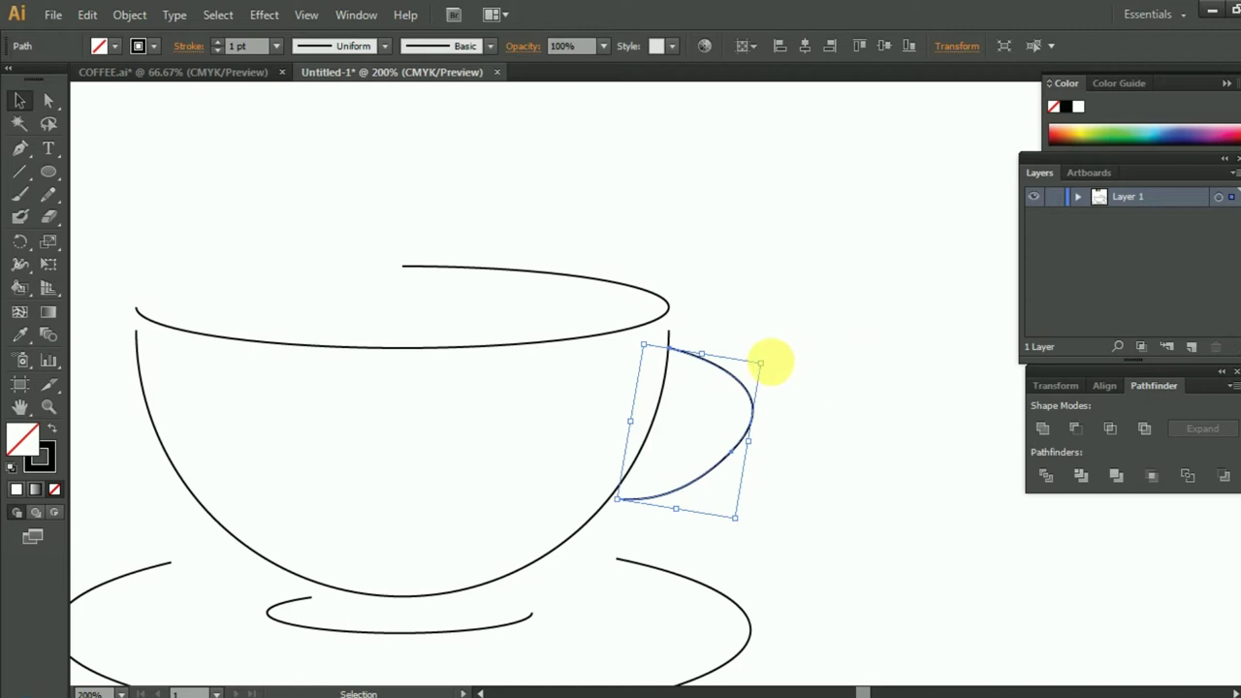
left_click_drag(774, 364, 778, 363)
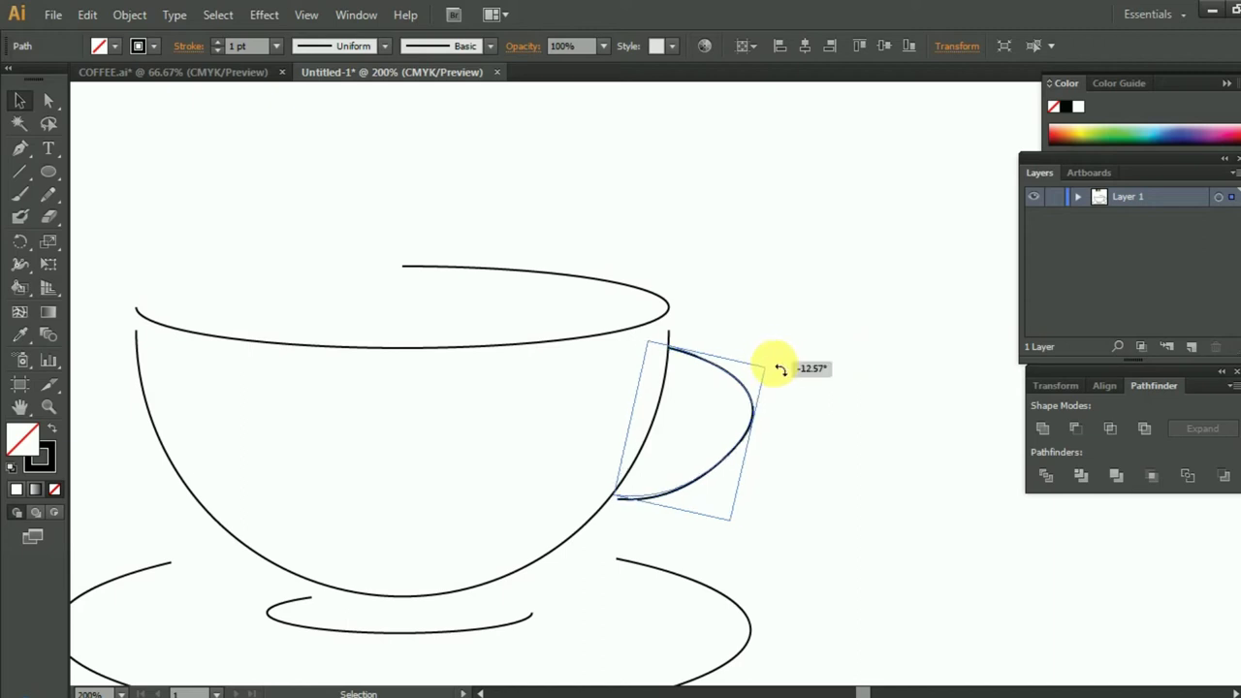
Check the handle's fit and rotate it further so it joins the cup
left_click(856, 366)
left_click(748, 402)
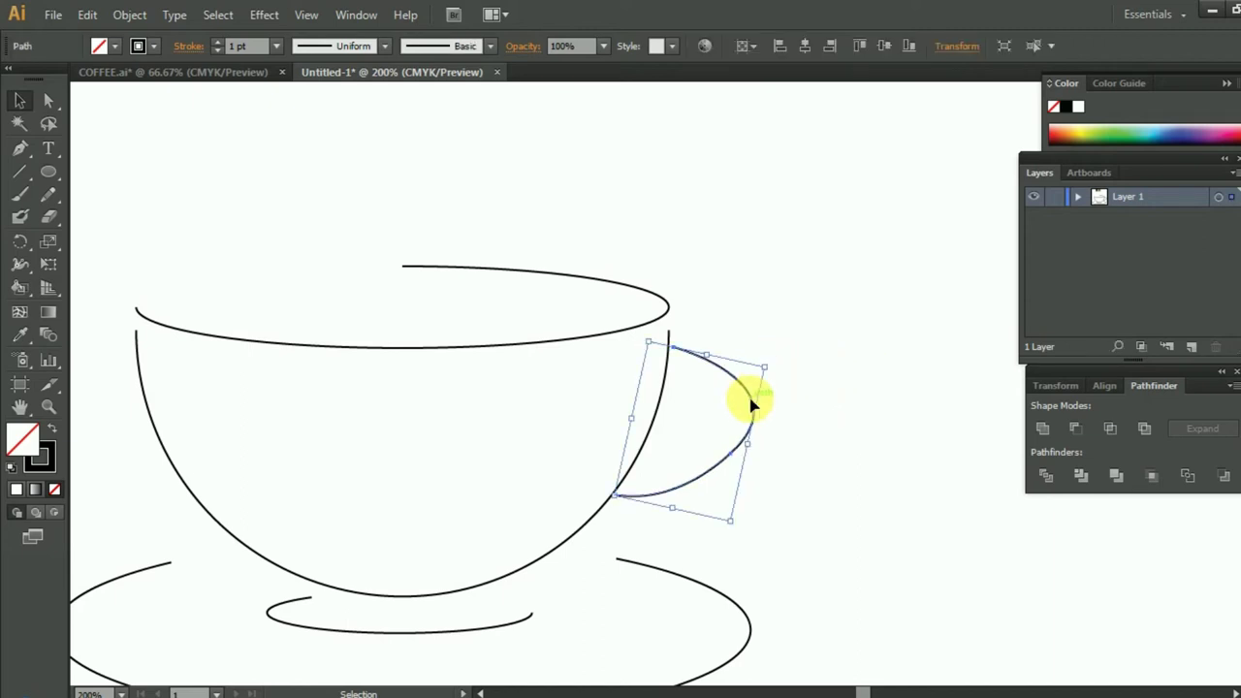
left_click(810, 402)
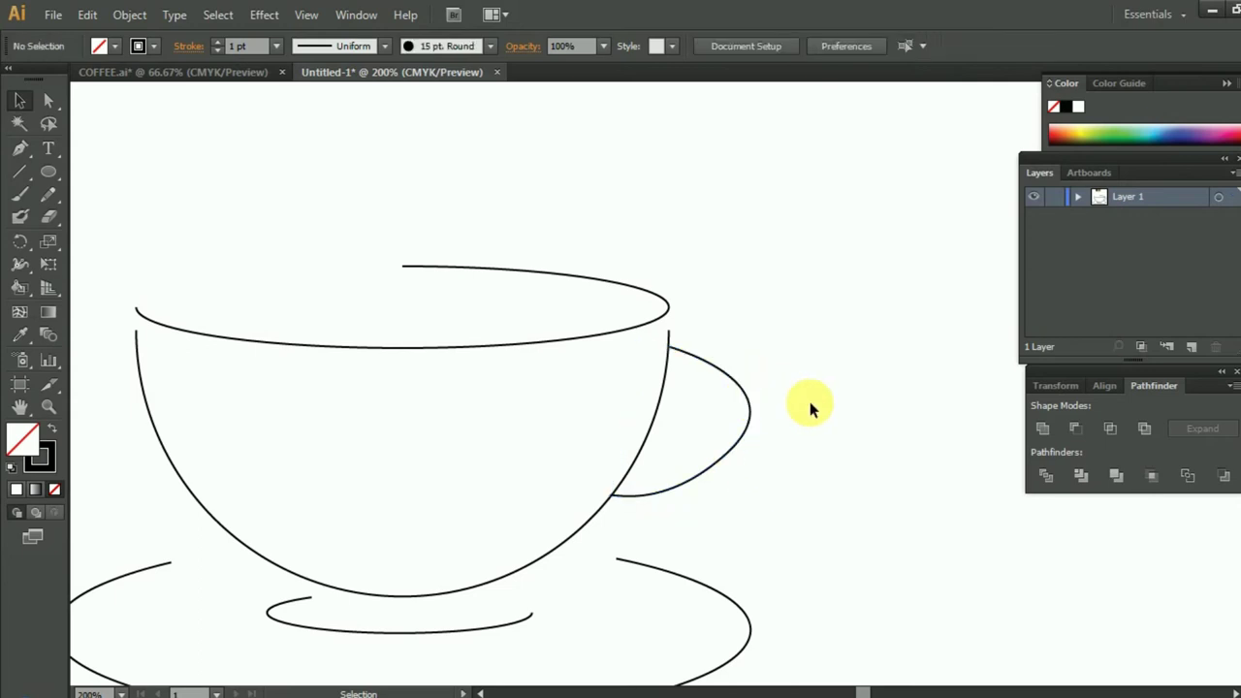
left_click(745, 411)
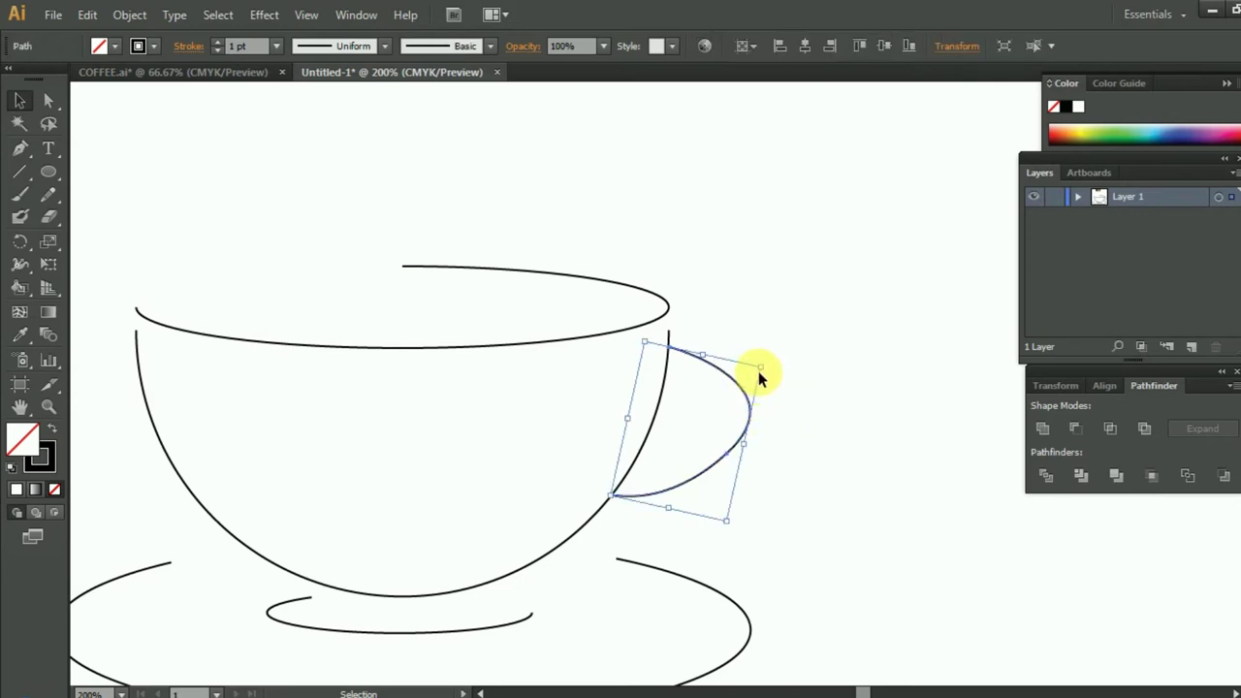
left_click_drag(762, 371, 789, 360)
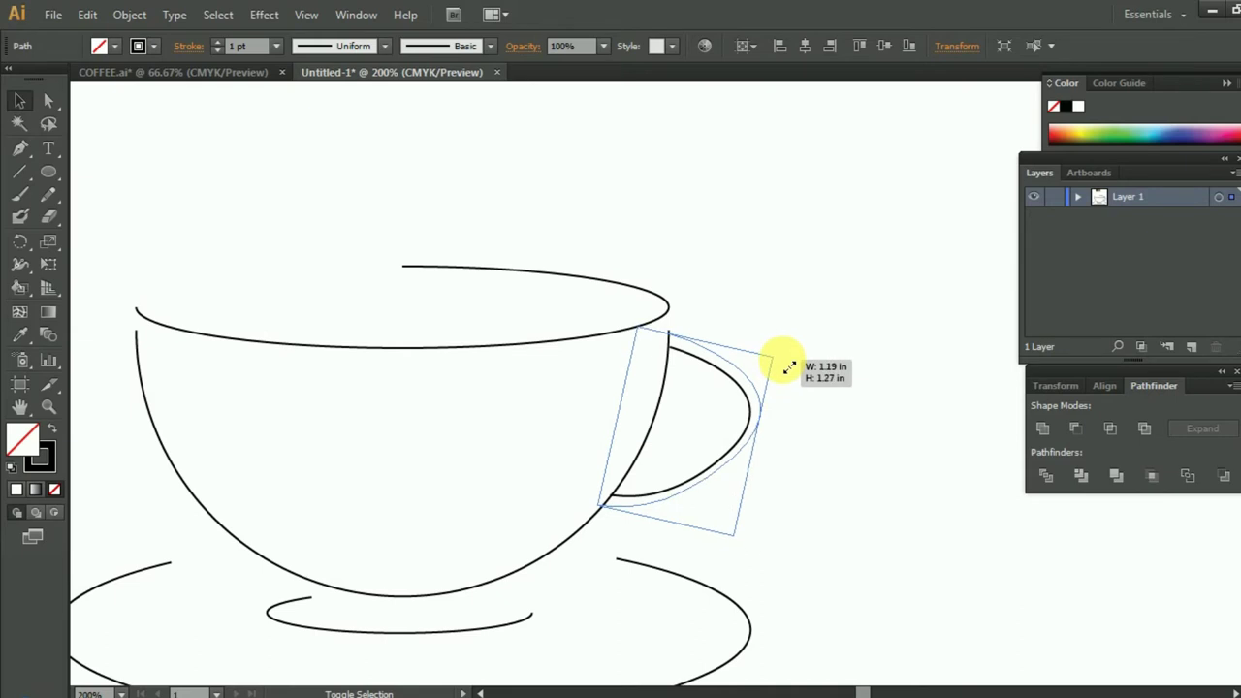
left_click(814, 359)
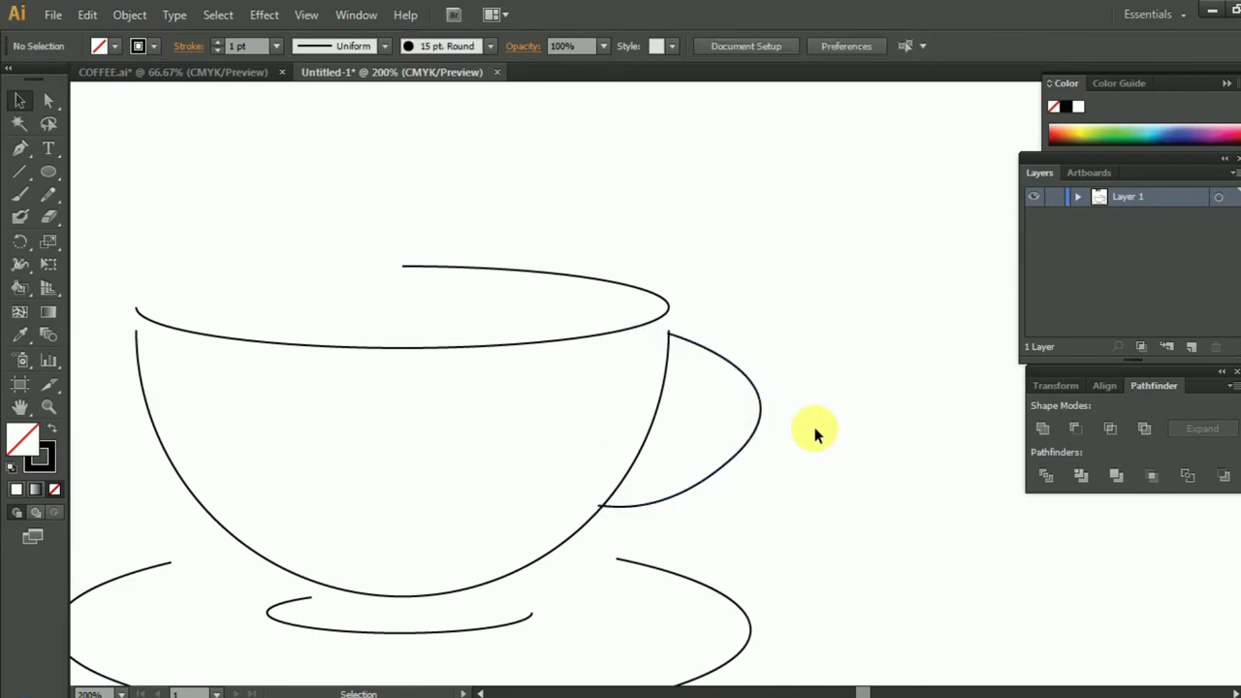
key("ctrl+minus")
key("ctrl+minus")
Select the whole cup and raise its stroke weight to 4 pt, then 6 pt
mouse_move(288, 245)
left_mouse_down()
mouse_move(504, 531)
mouse_move(729, 568)
left_mouse_up()
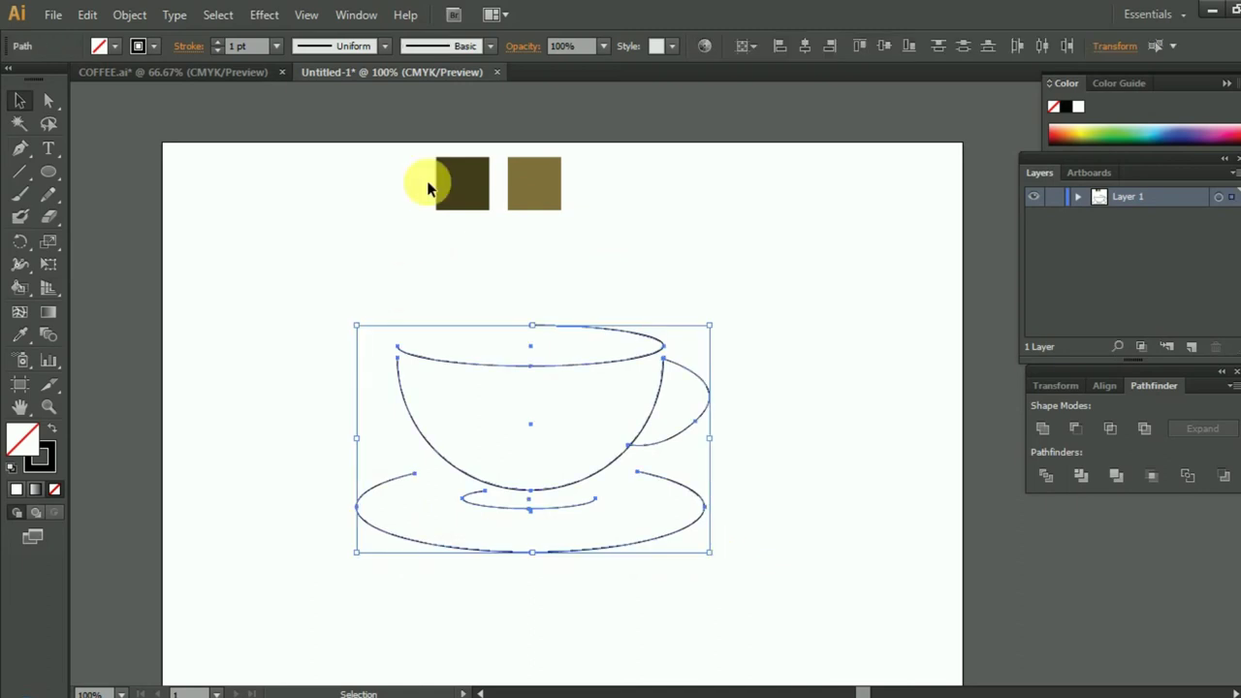
left_click(276, 45)
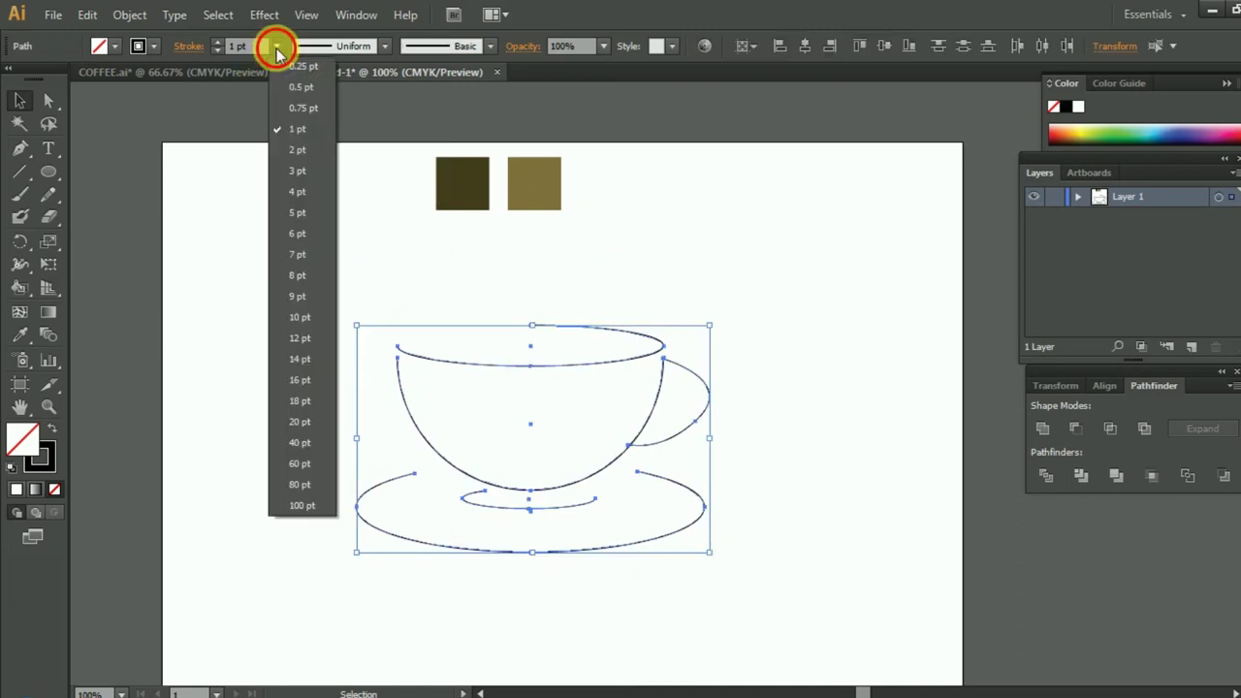
left_click(284, 191)
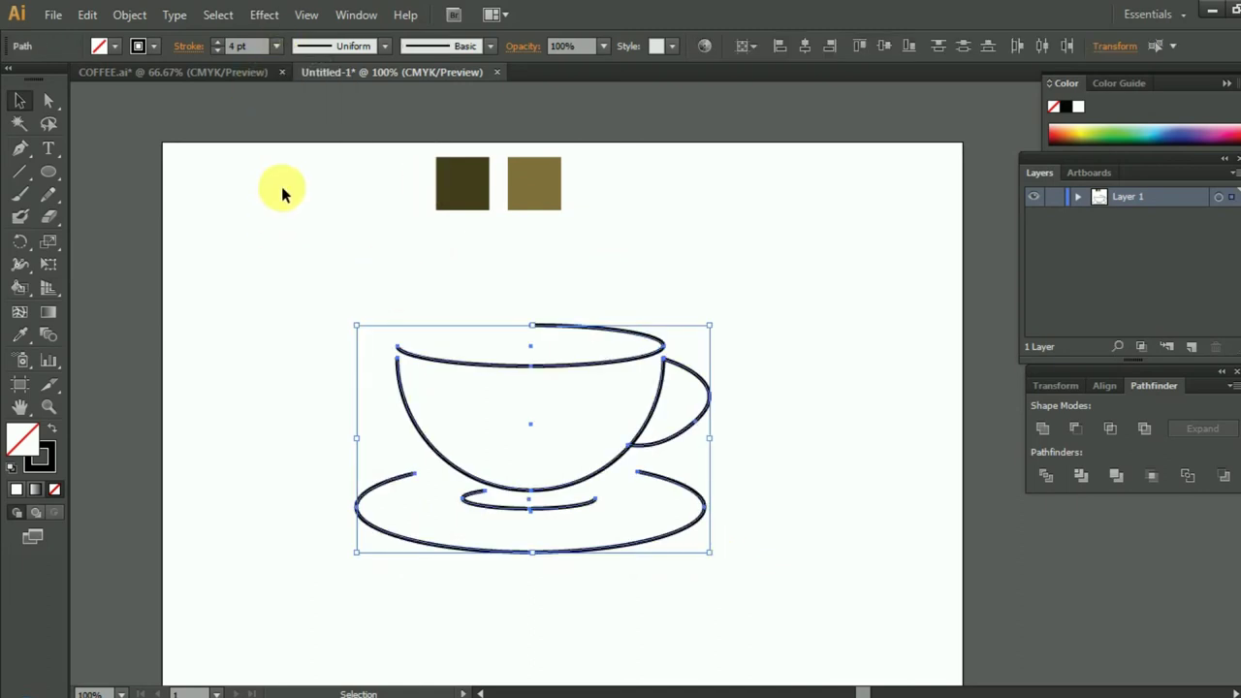
left_click(276, 44)
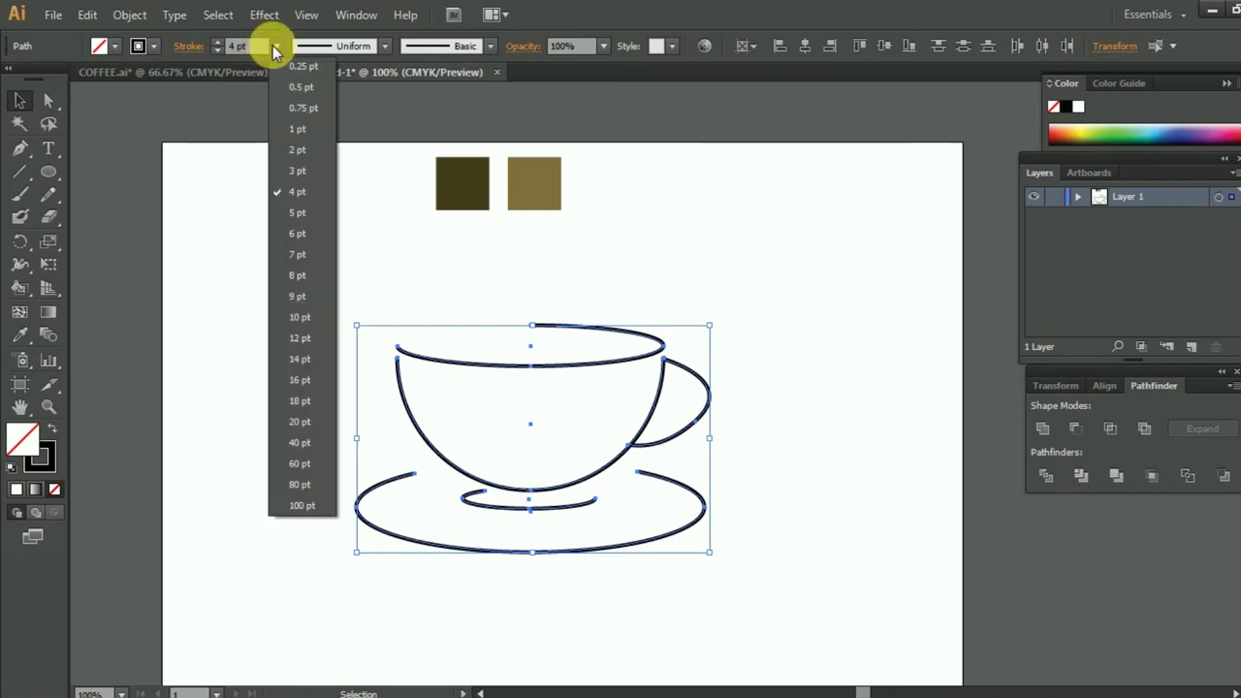
left_click(297, 234)
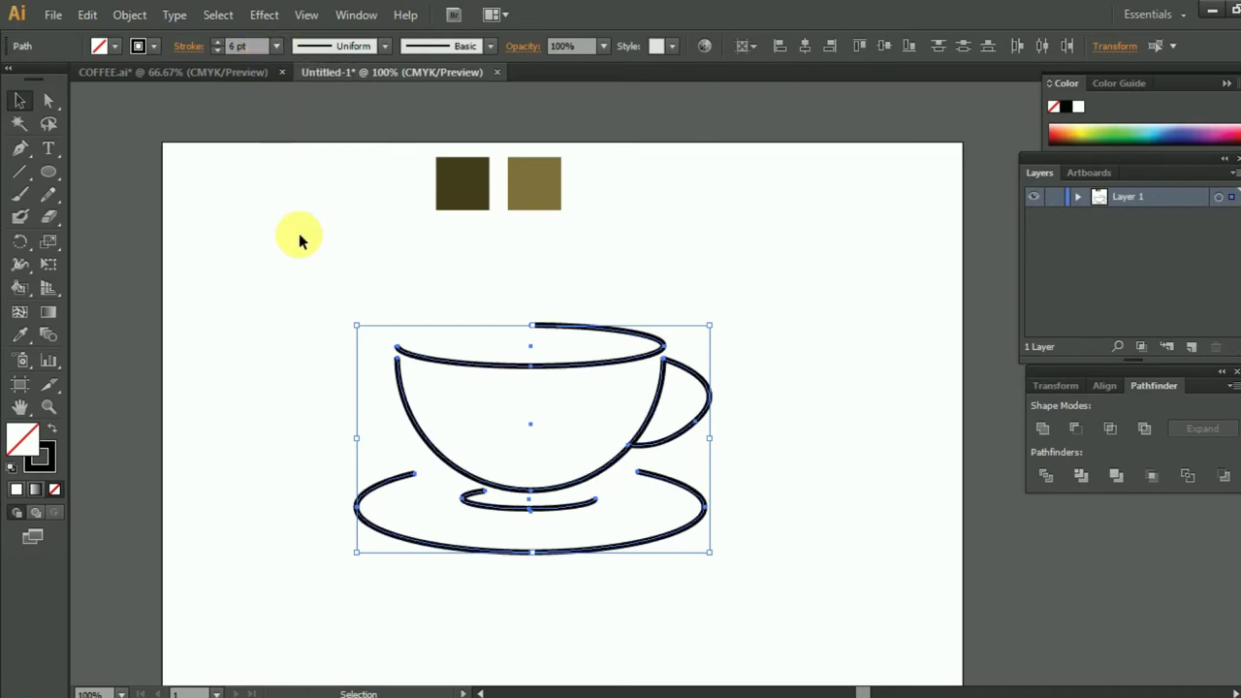
left_click(808, 368)
left_click_drag(275, 269, 748, 577)
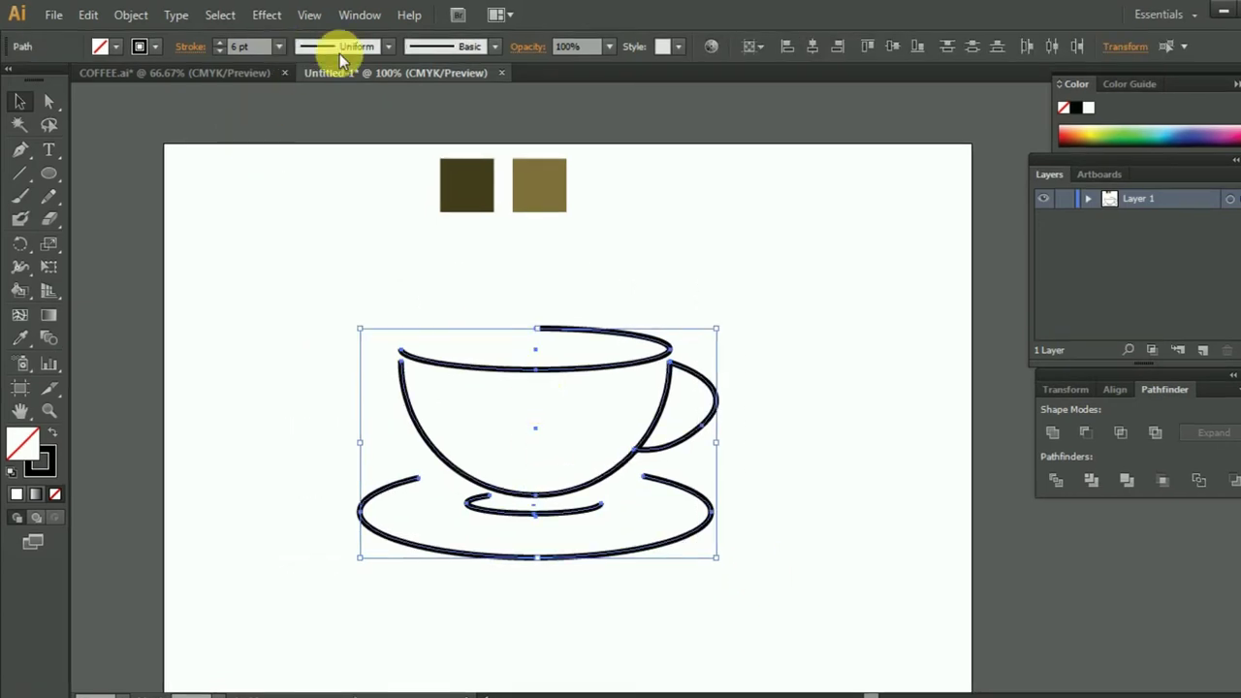
left_click(388, 46)
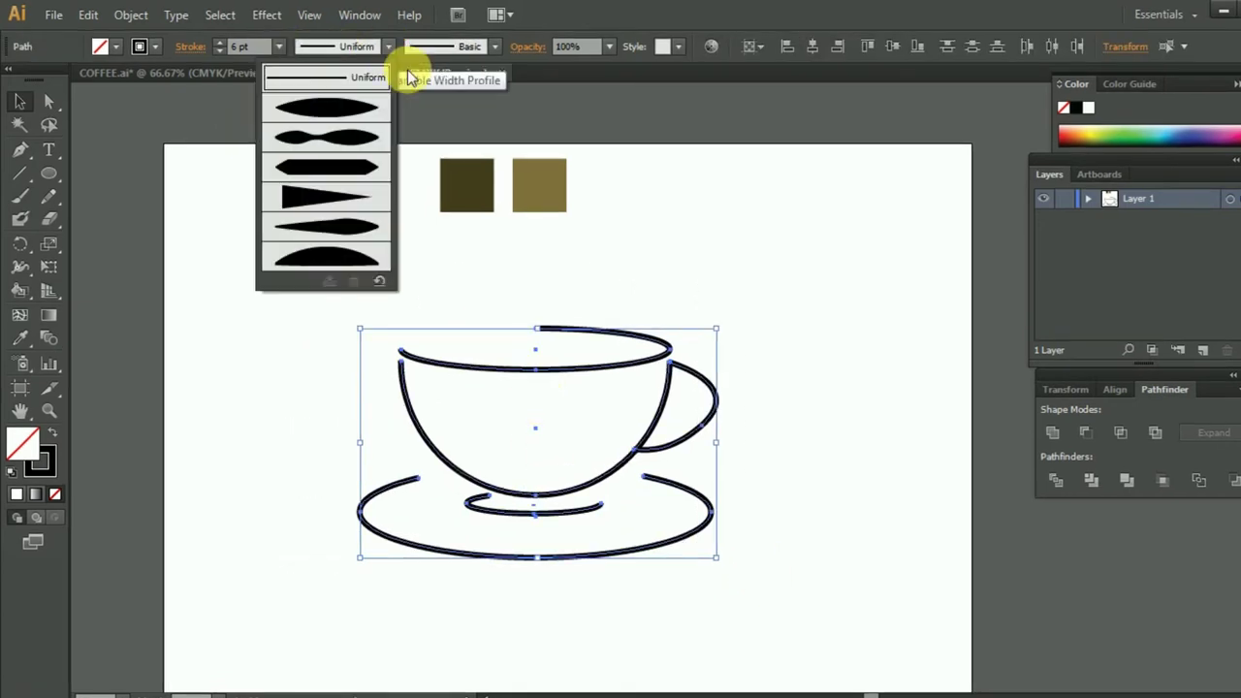
Give the cup strokes the tapered Width Profile 5
left_click(320, 229)
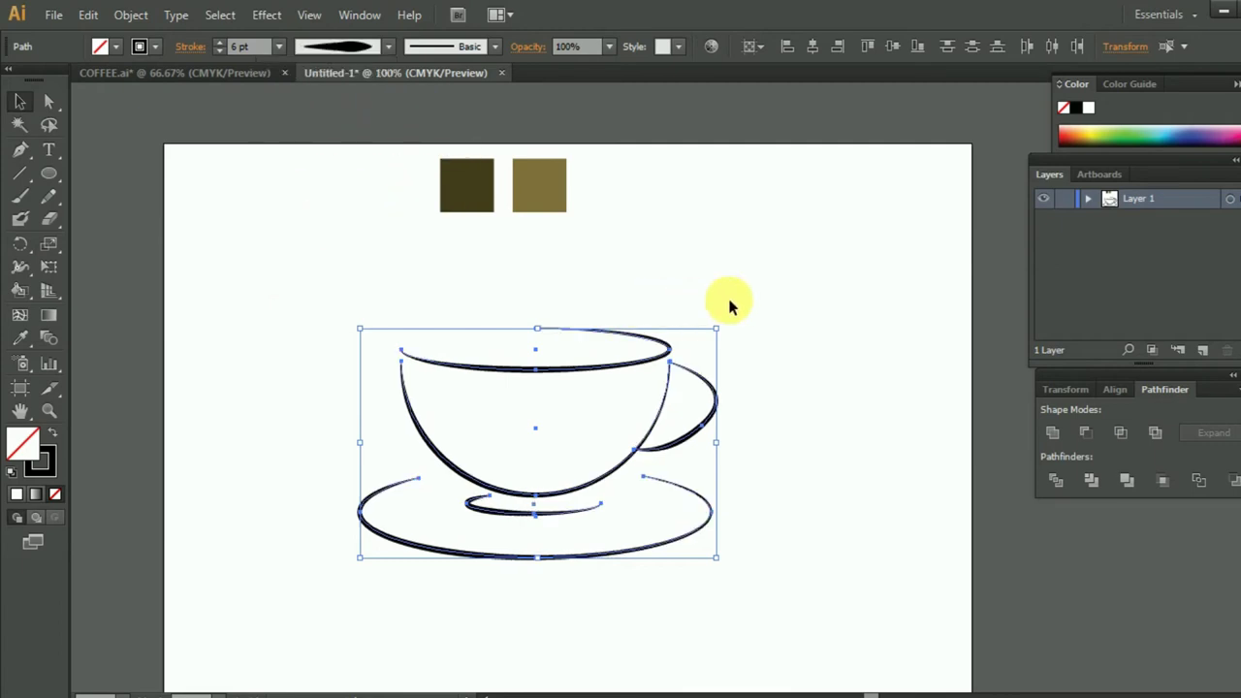
left_click(804, 320)
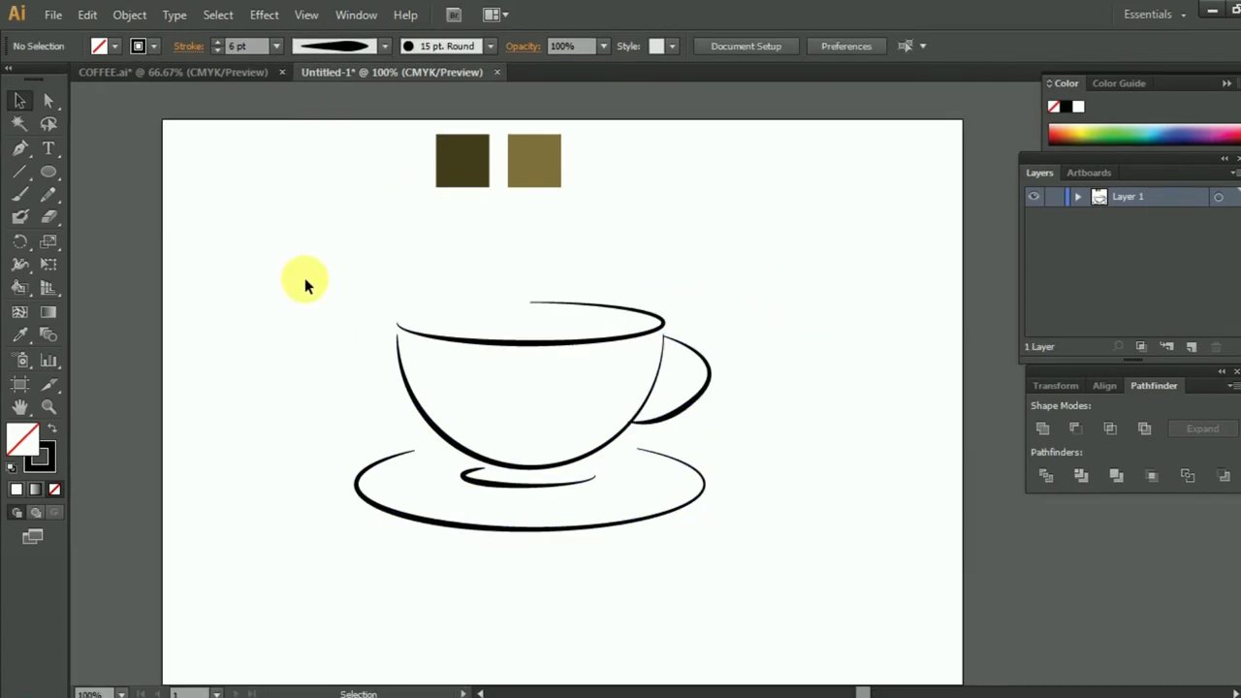
mouse_move(316, 277)
left_mouse_down()
mouse_move(754, 543)
mouse_move(678, 507)
left_mouse_up()
Scale the whole cup slightly smaller and lower
left_click(748, 484)
scroll(453, 412, "up", 1)
left_click_drag(345, 304, 683, 553)
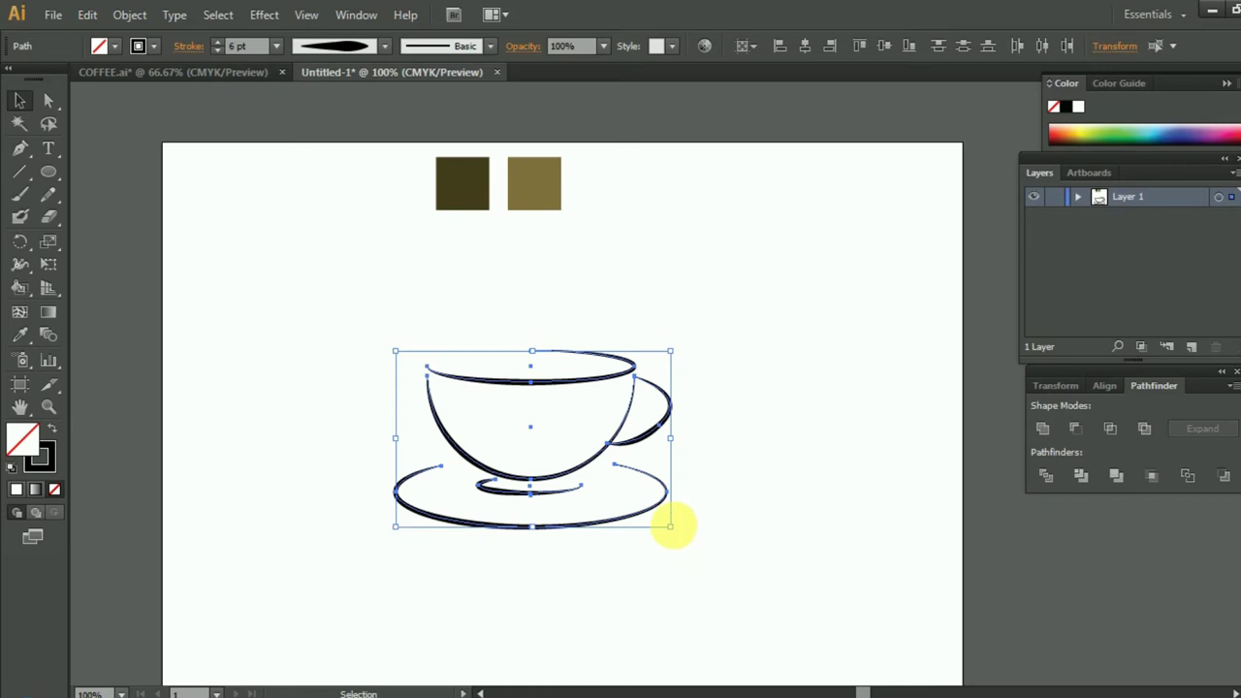
left_click(732, 387)
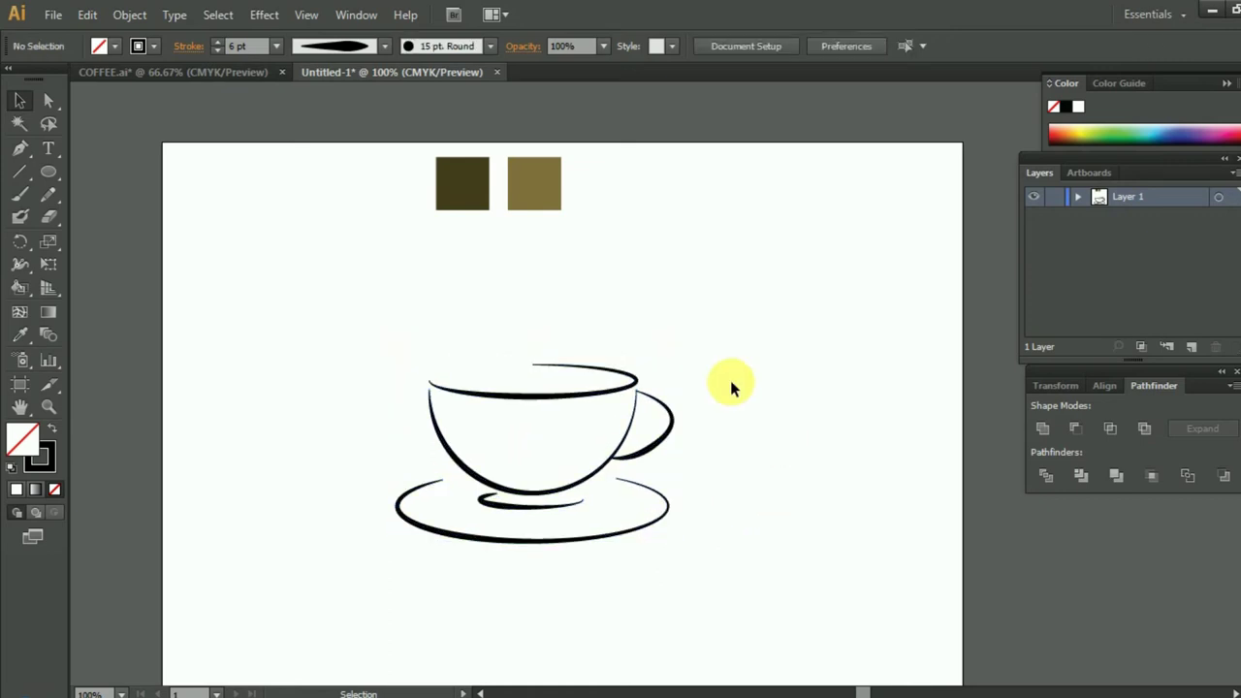
left_click(567, 402)
left_click(463, 183)
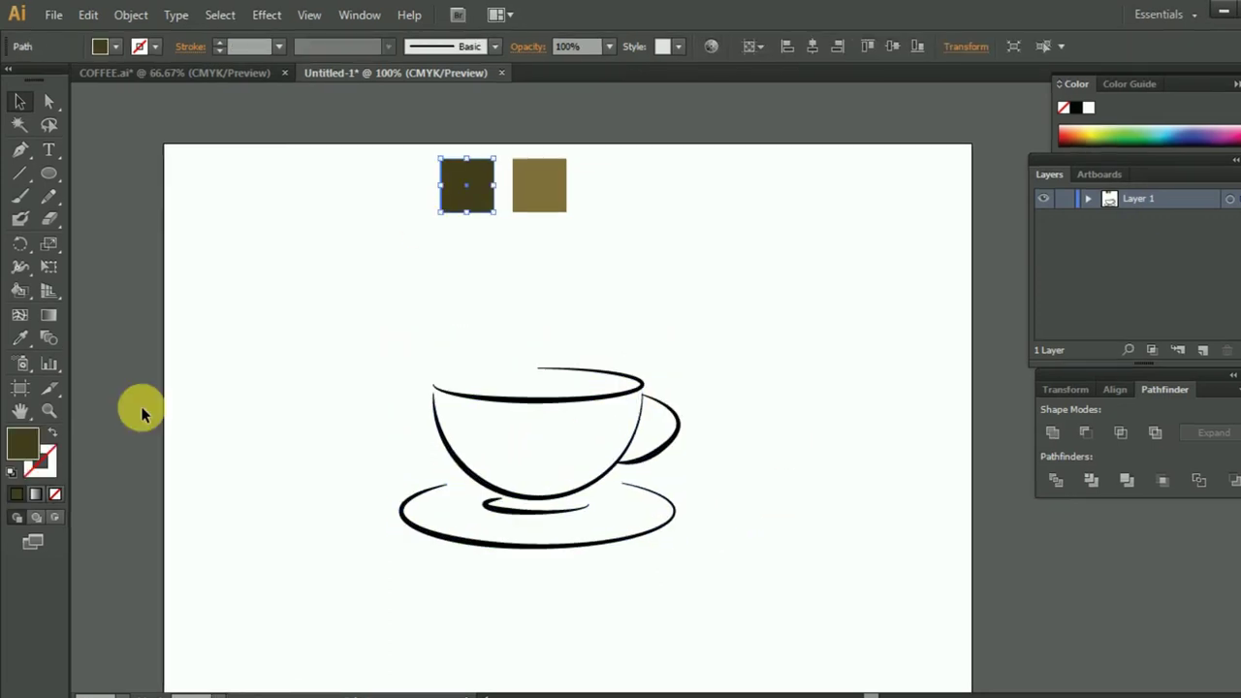
Copy the dark swatch's hex value and apply that dark brown to the cup rim outline
double_click(27, 446)
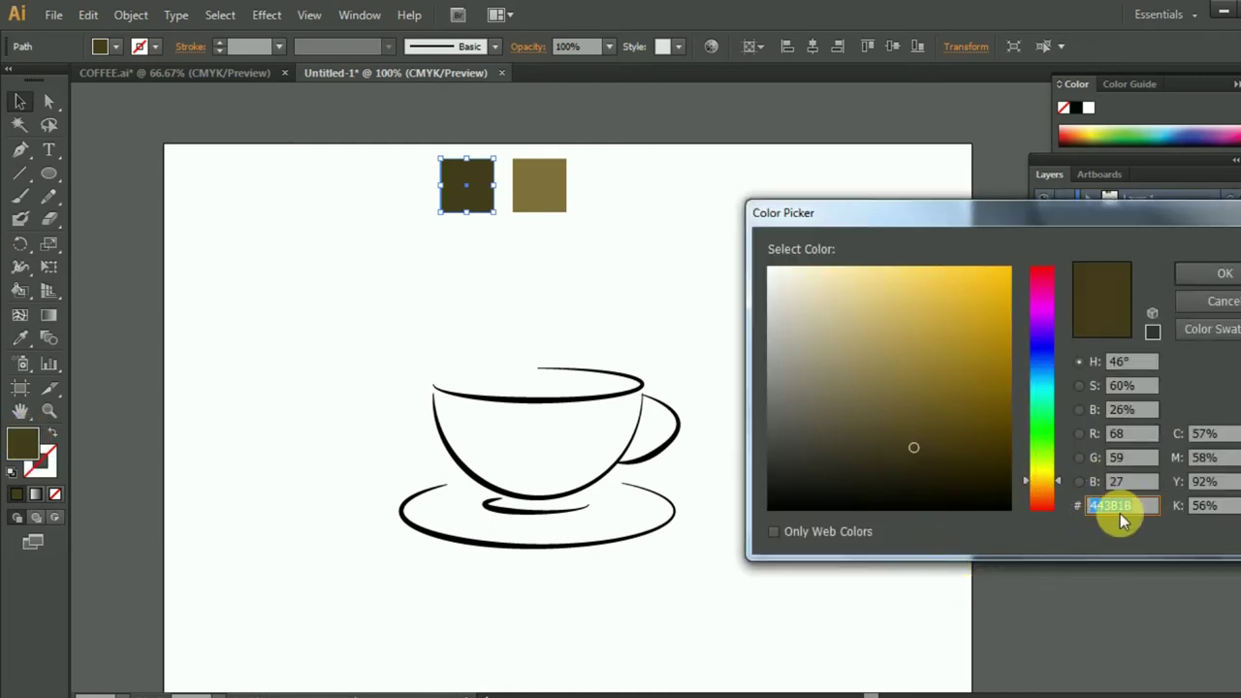
left_click_drag(1144, 506, 1081, 513)
key("ctrl+c")
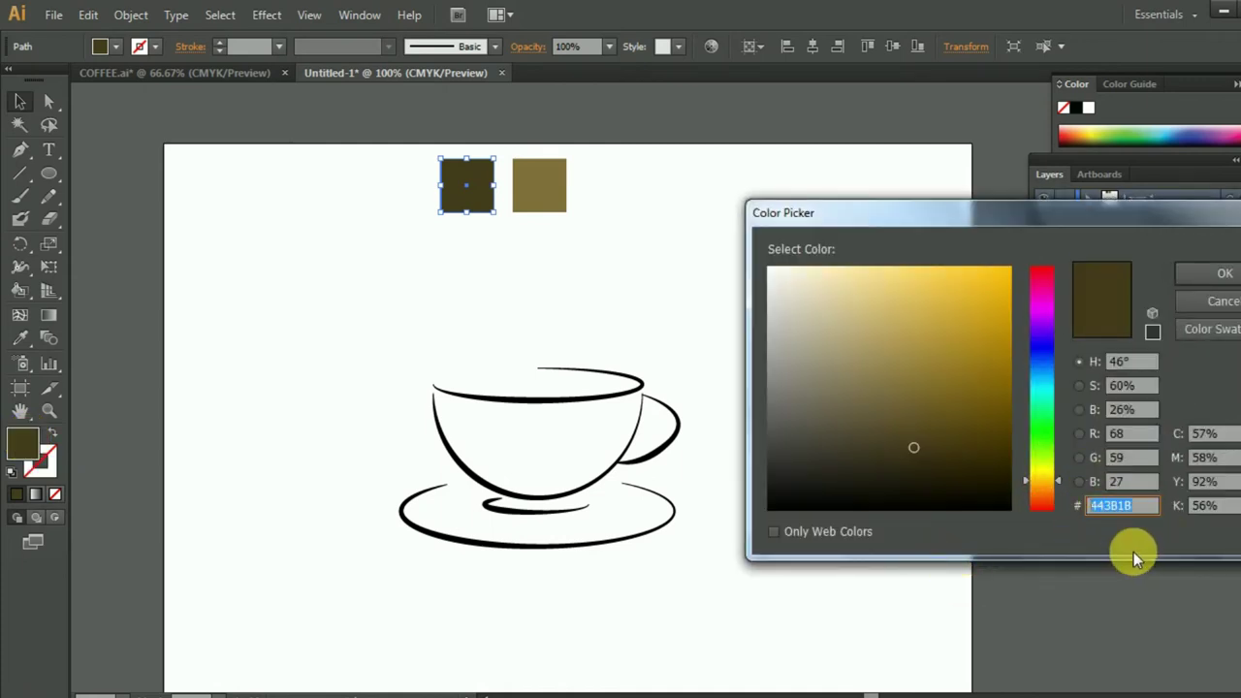
left_click(1229, 303)
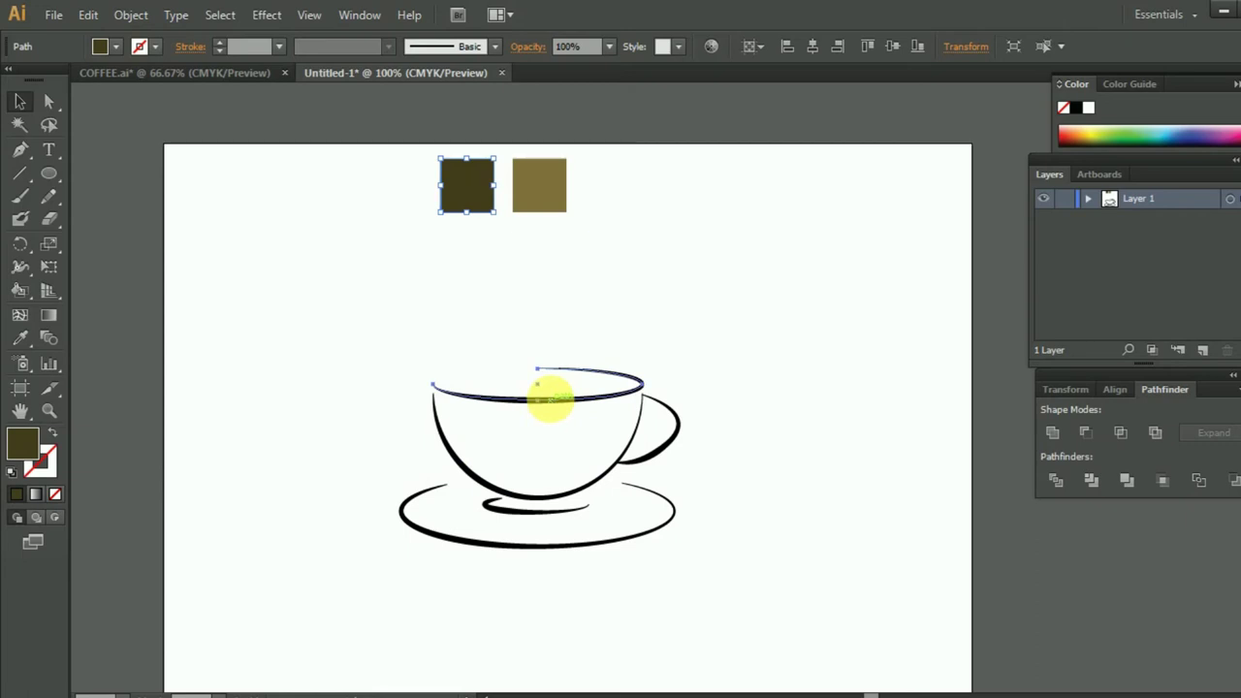
left_click(550, 398)
double_click(49, 460)
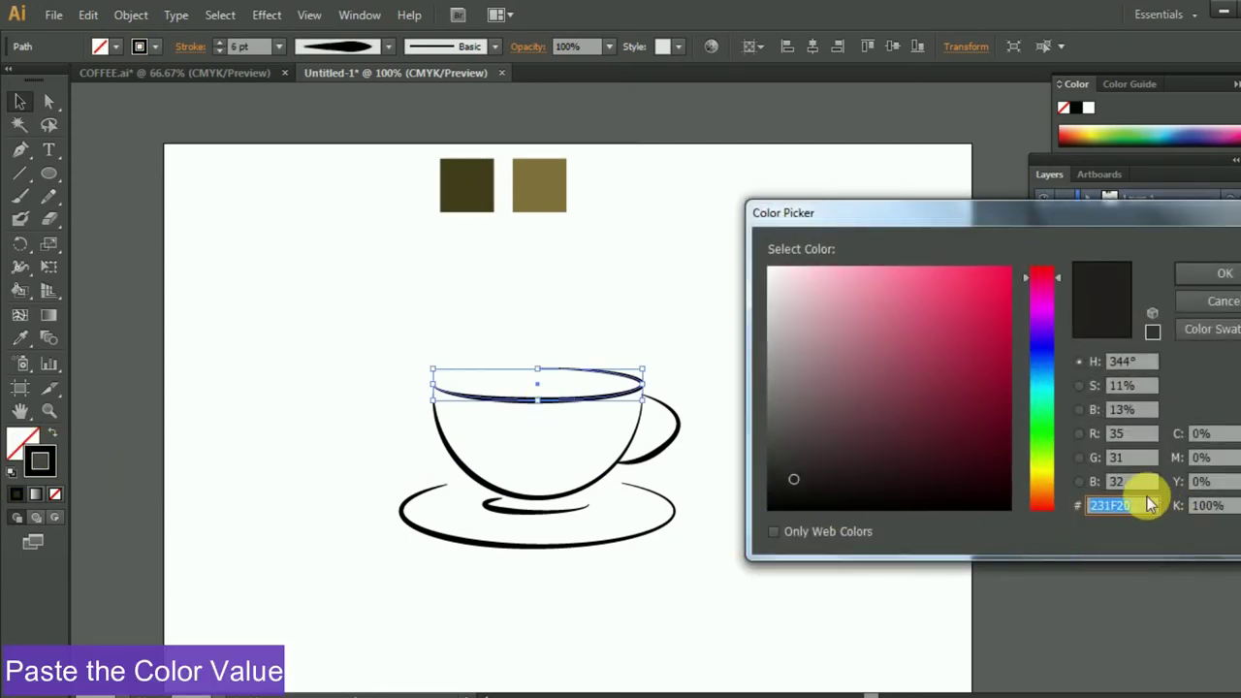
key("ctrl+v")
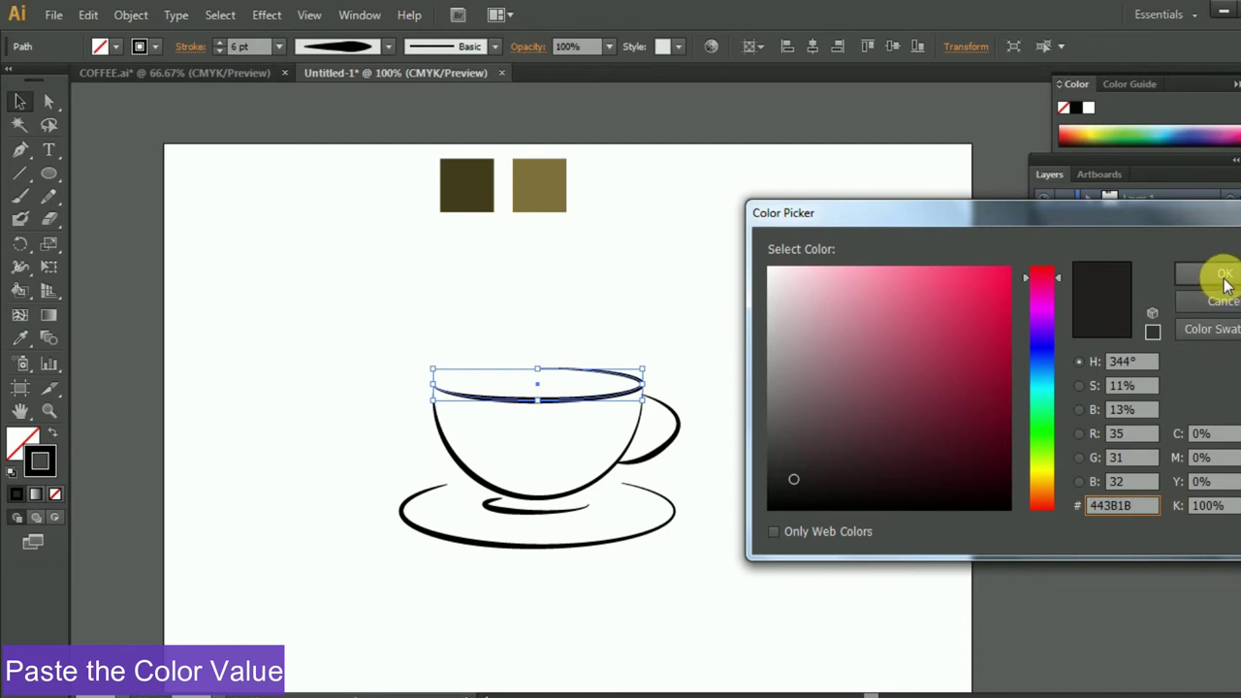
left_click(1223, 276)
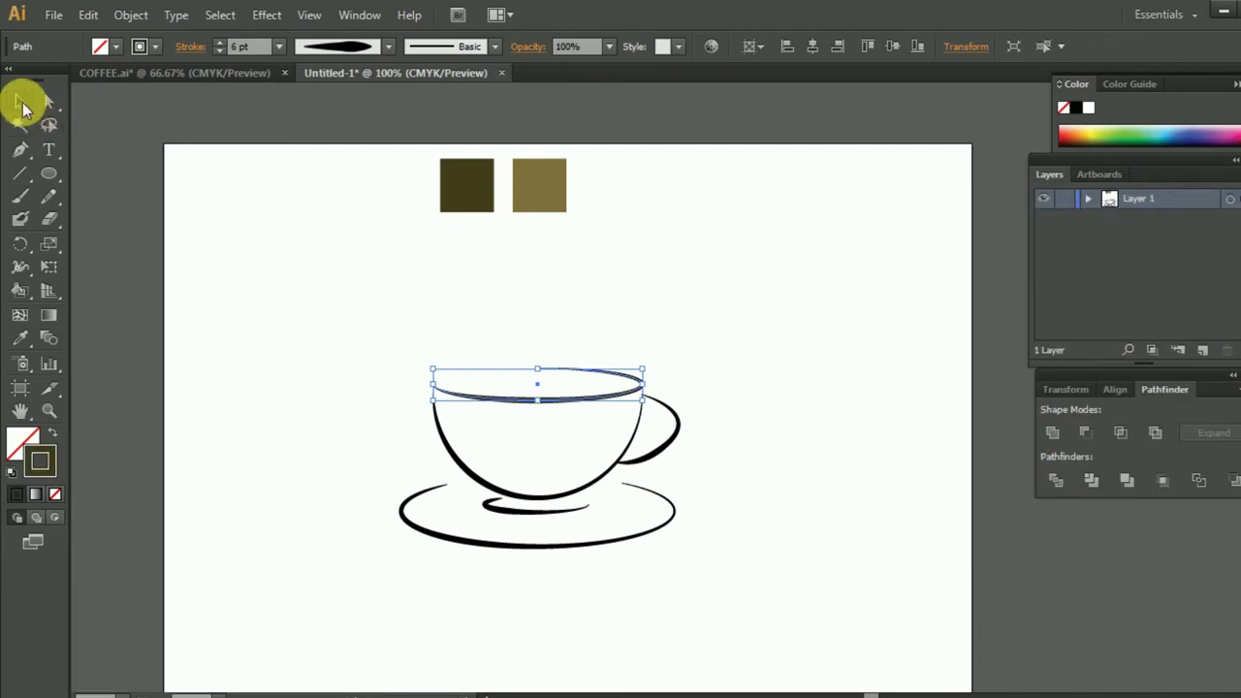
left_click(729, 310)
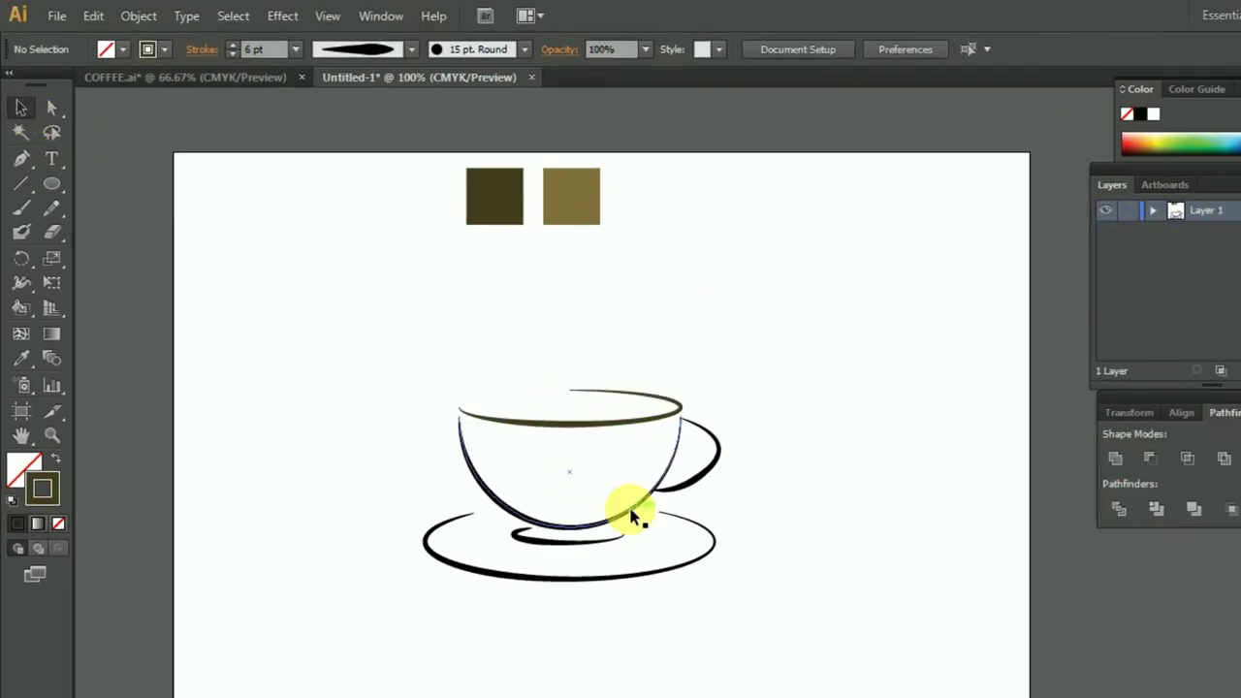
Eyedropper the dark brown onto the cup body and the cup-and-saucer strokes
left_click(533, 494)
left_click(21, 358)
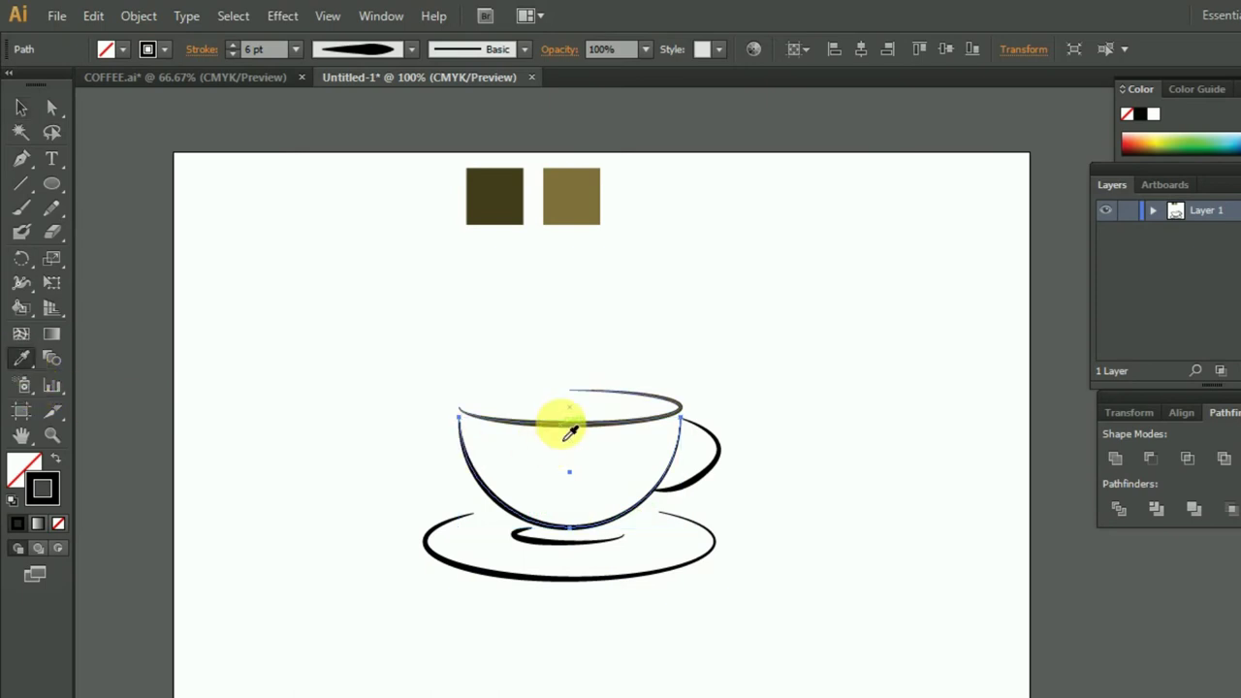
left_click(562, 423)
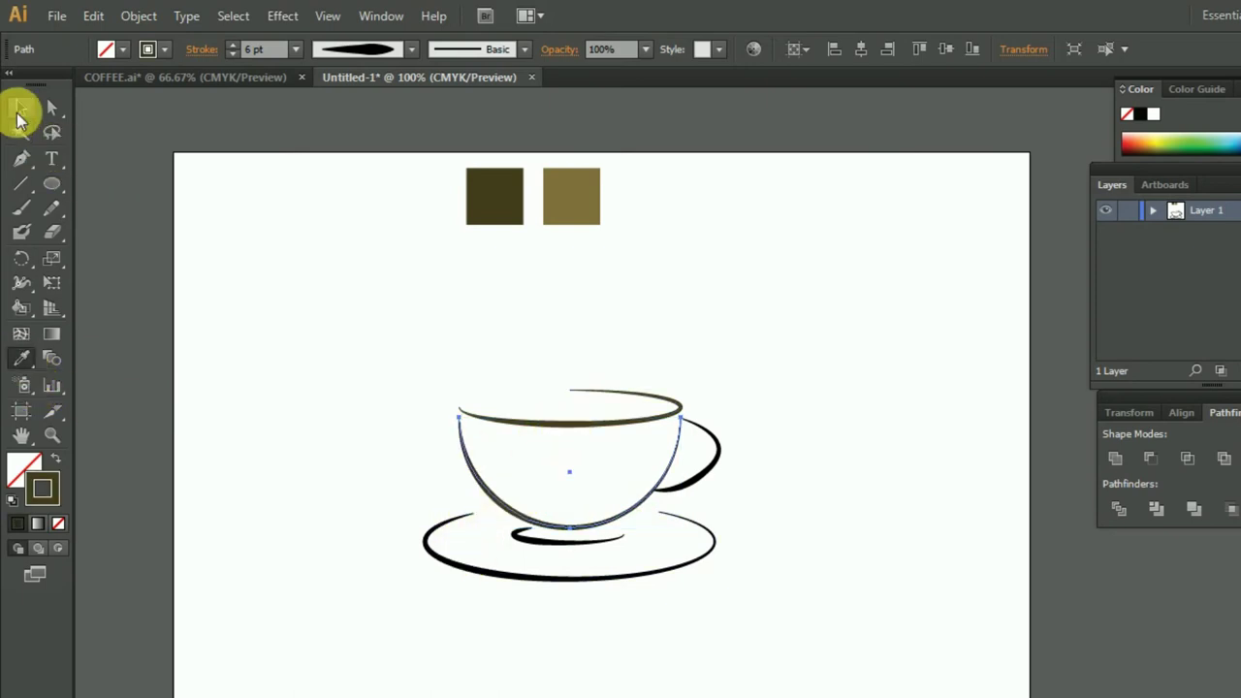
left_click(20, 108)
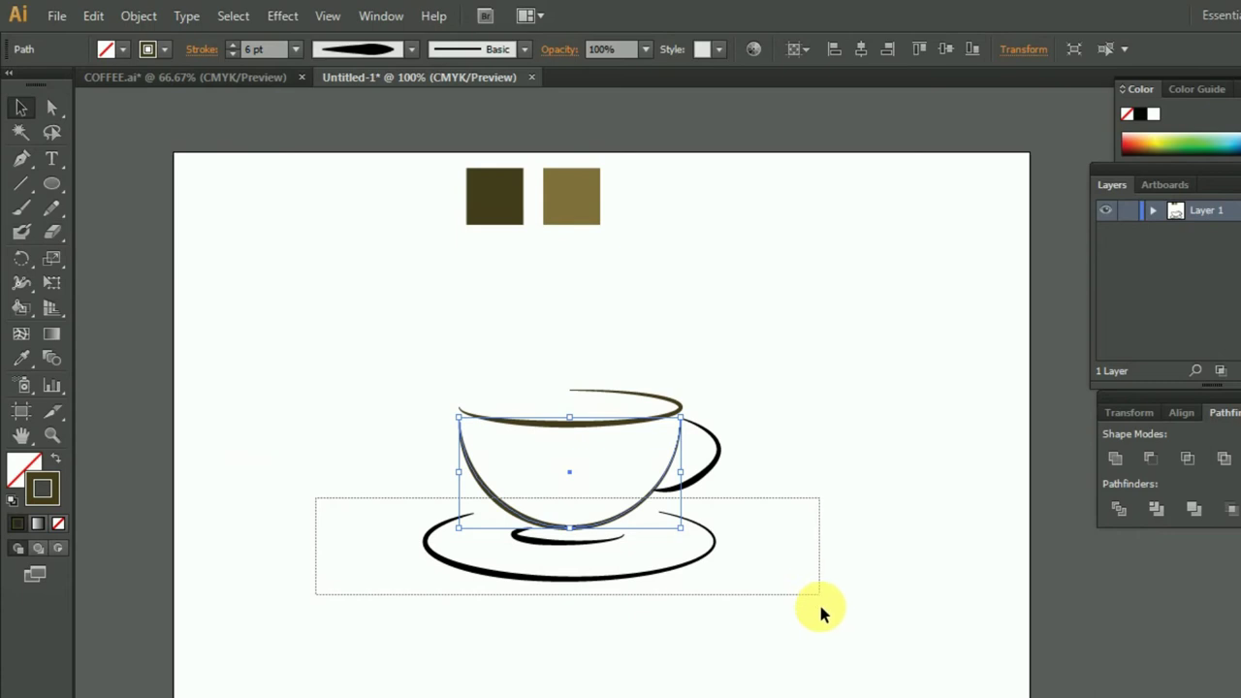
left_click_drag(819, 601, 821, 608)
left_click(22, 358)
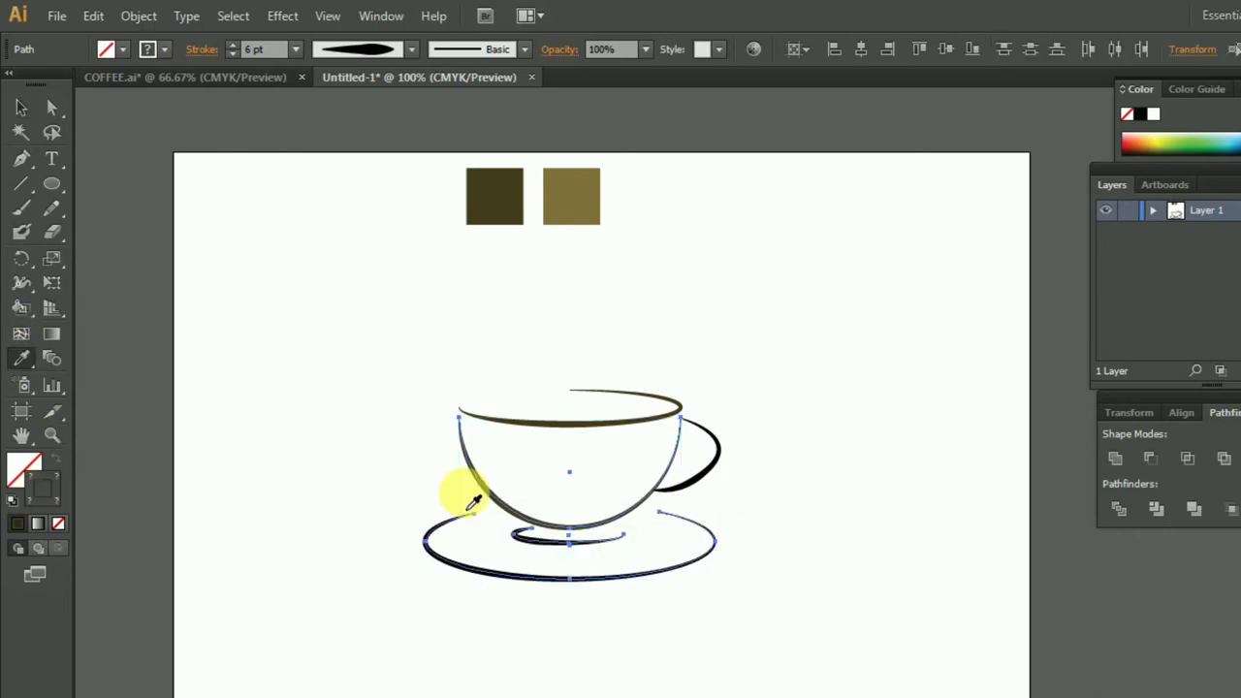
left_click(560, 427)
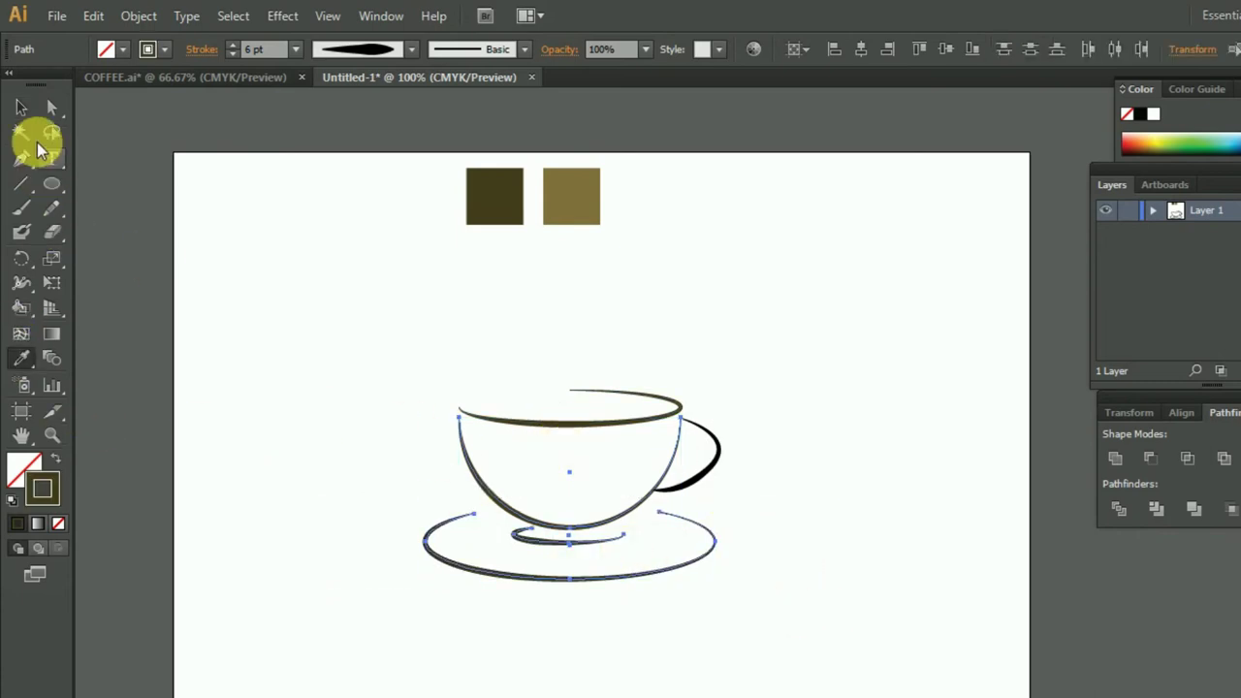
key("v")
left_click(733, 473)
Eyedropper the same dark brown onto the cup handle, then zoom in on the cup
left_click(716, 460)
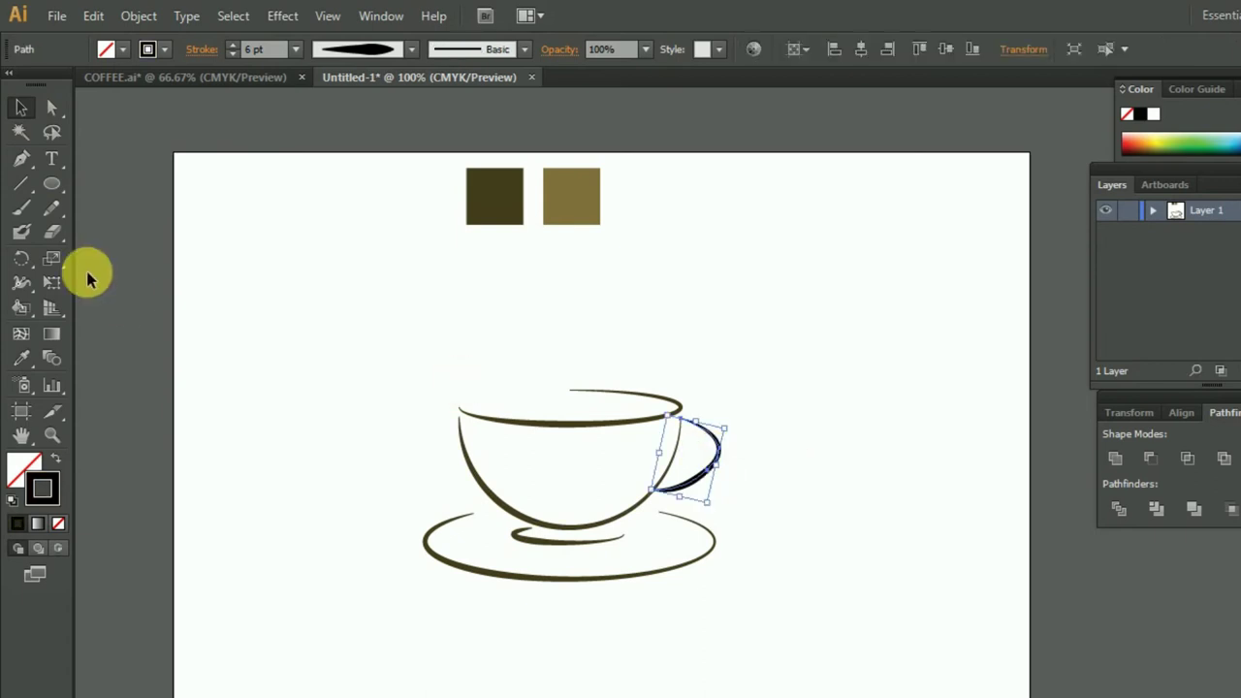
left_click(32, 362)
left_click(572, 423)
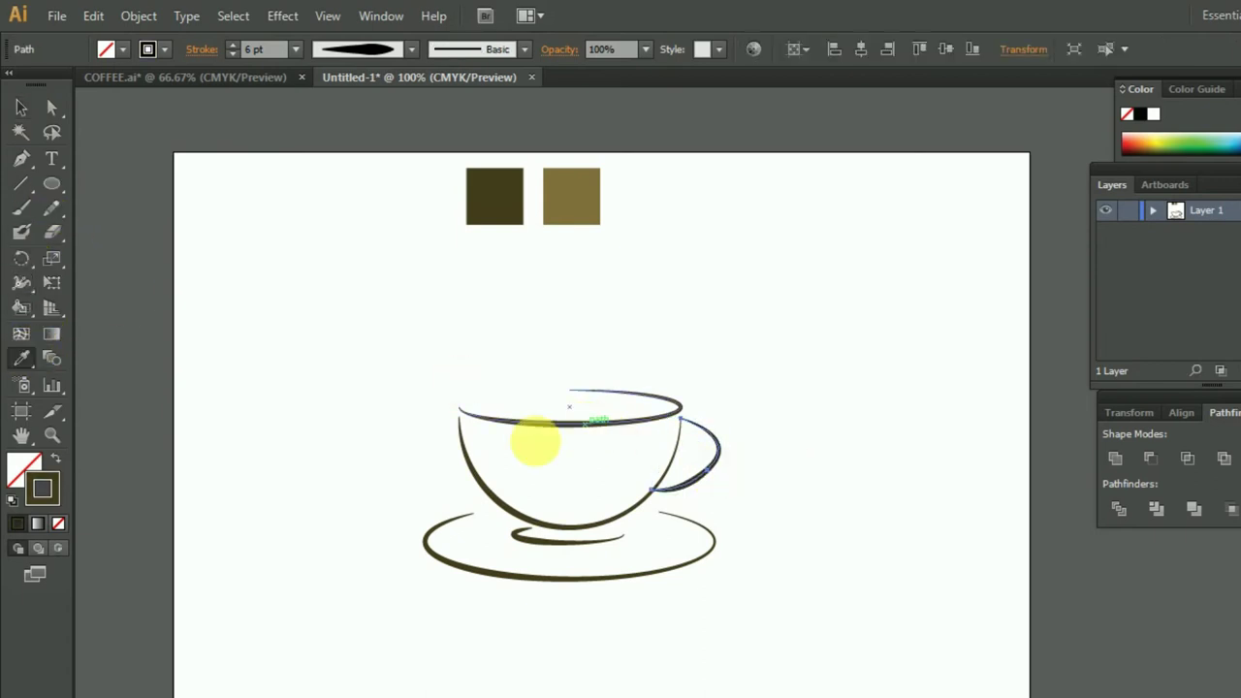
left_click(891, 379)
key("ctrl+plus")
scroll(323, 292, "up", 2)
scroll(323, 293, "down", 2)
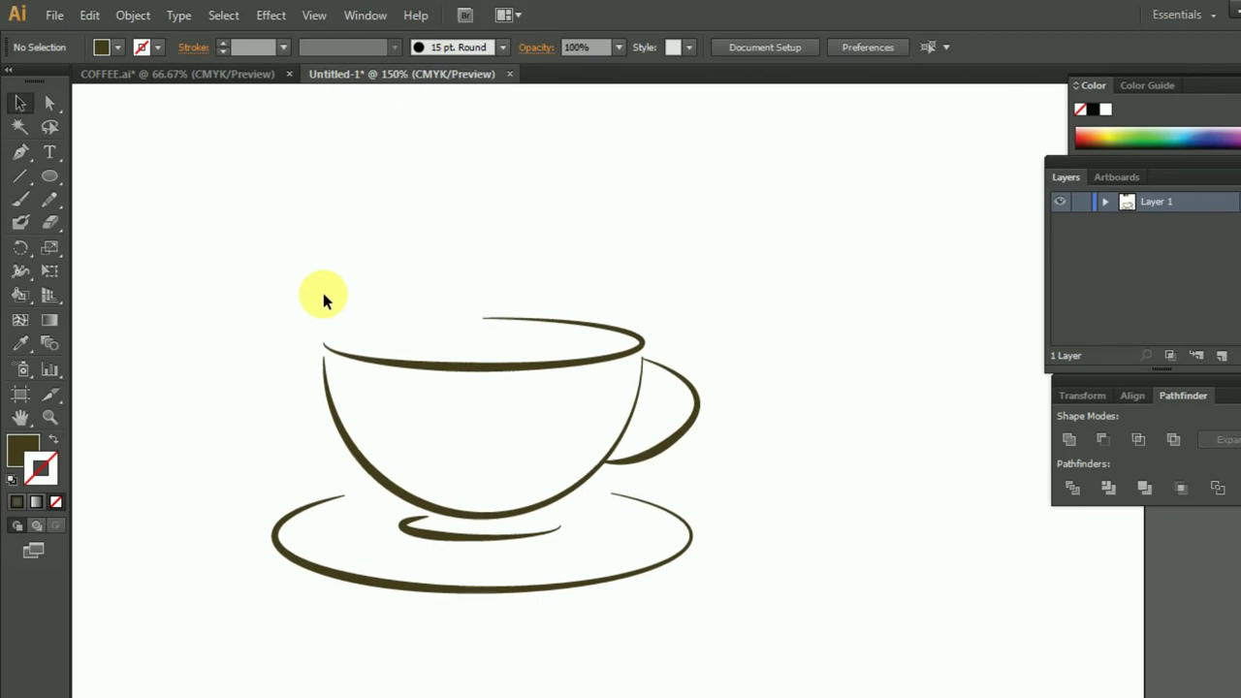
Draw a coffee-surface ellipse inside the cup rim and widen it to fit
left_click(54, 182)
left_click_drag(402, 348, 596, 371)
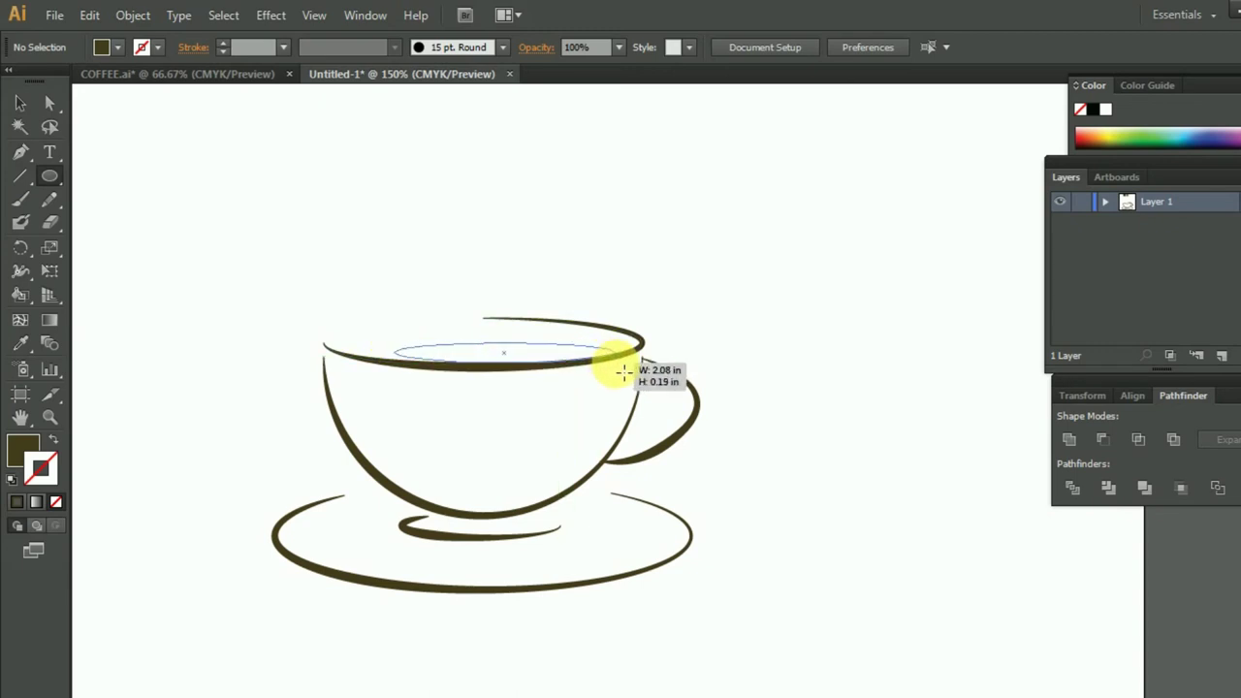
left_click_drag(596, 371, 616, 366)
left_click(19, 101)
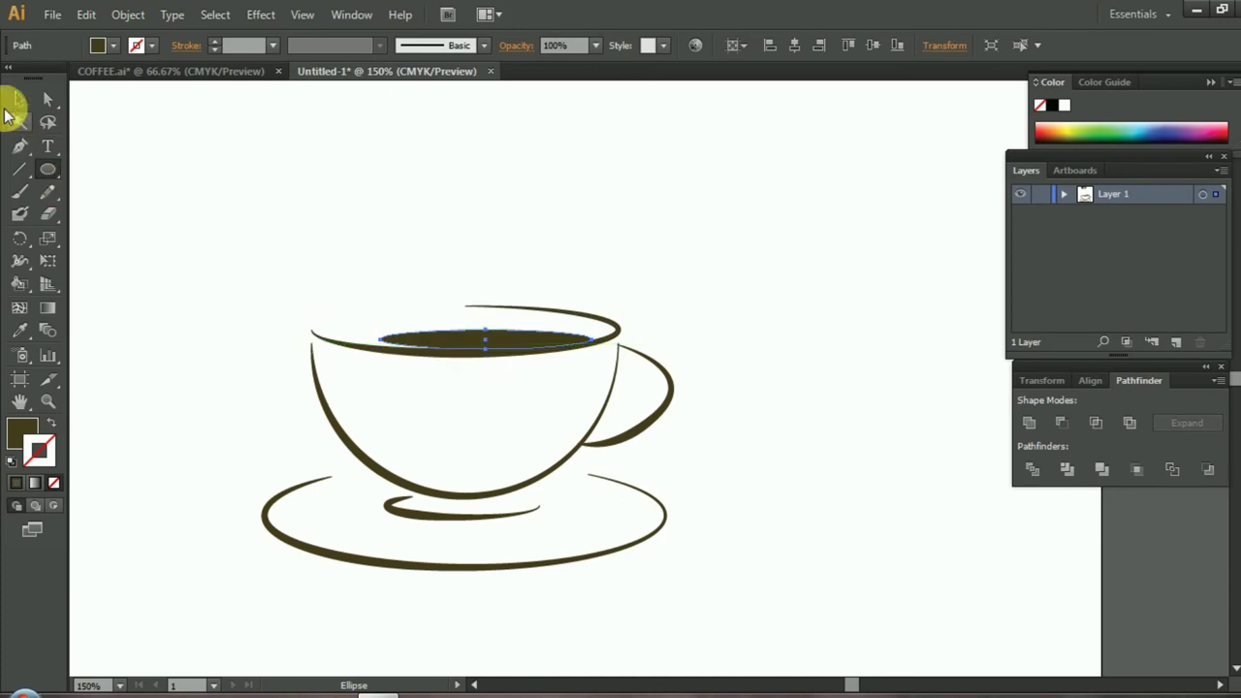
left_click_drag(383, 346, 376, 346)
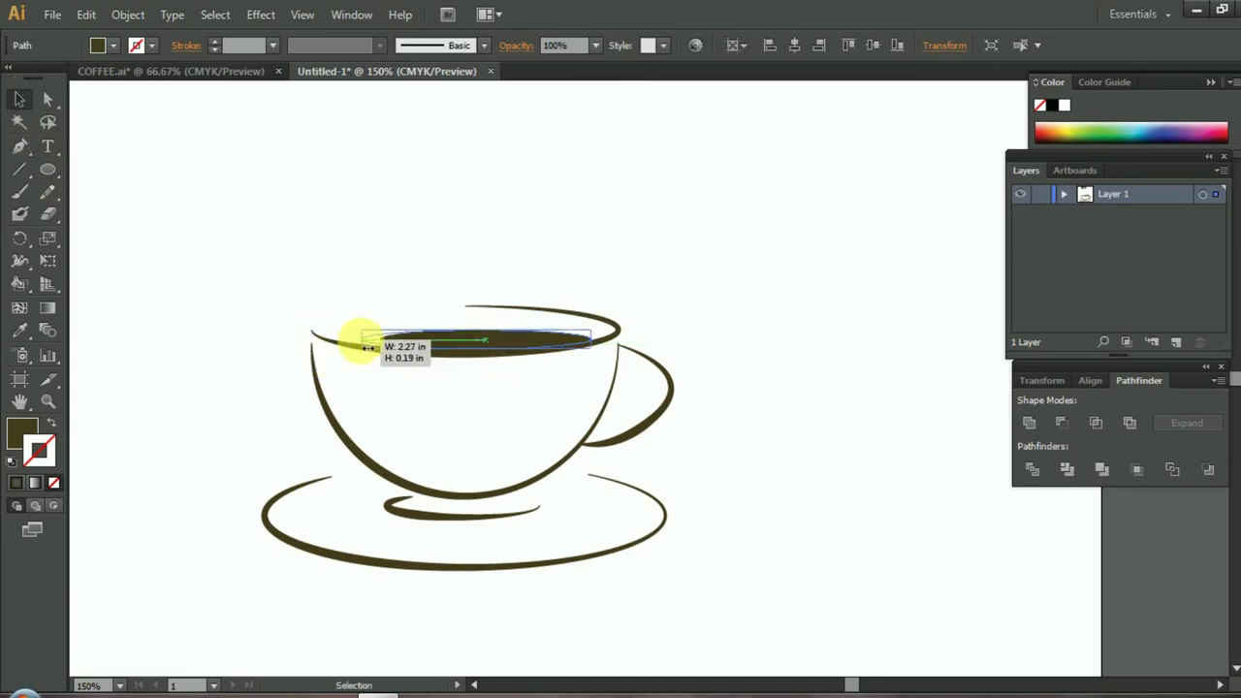
left_click(767, 277)
left_click(368, 346)
left_click_drag(370, 346, 341, 339)
left_click(743, 269)
scroll(744, 269, "up", 2)
Adjust the ellipse width and use Arrange > Send to Back to put it behind the rim
left_click(492, 369)
left_click_drag(345, 375, 344, 376)
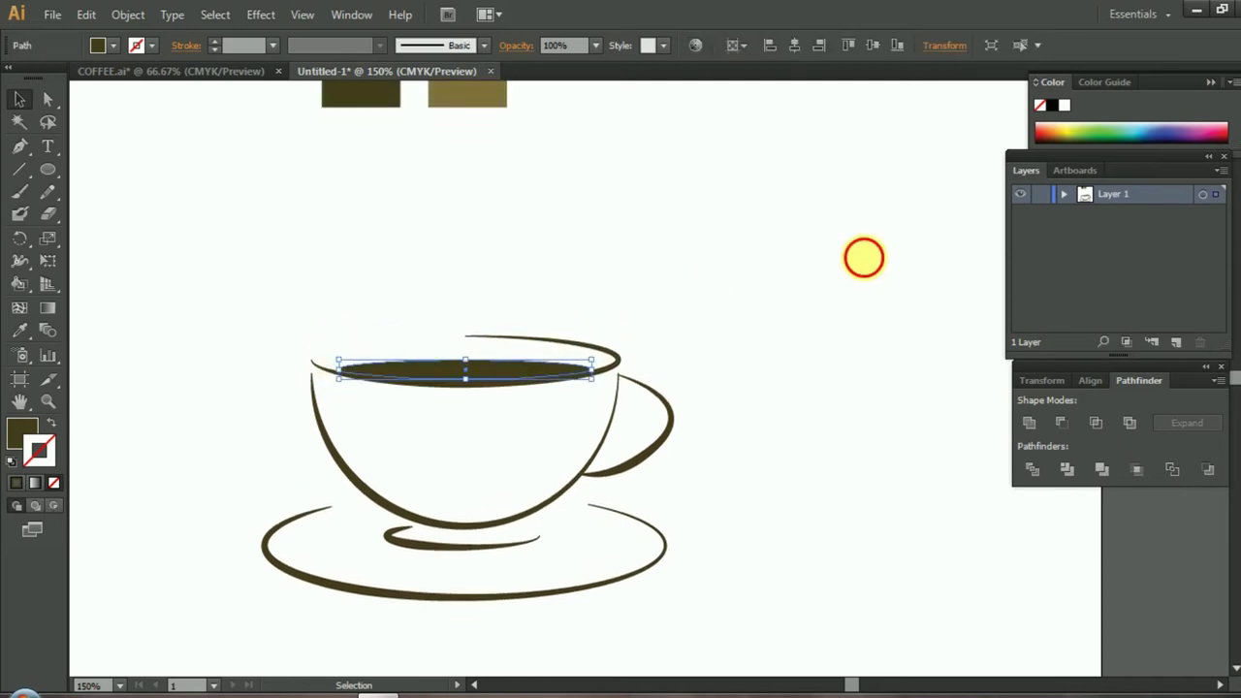
left_click(863, 258)
scroll(802, 296, "down", 2)
right_click(515, 346)
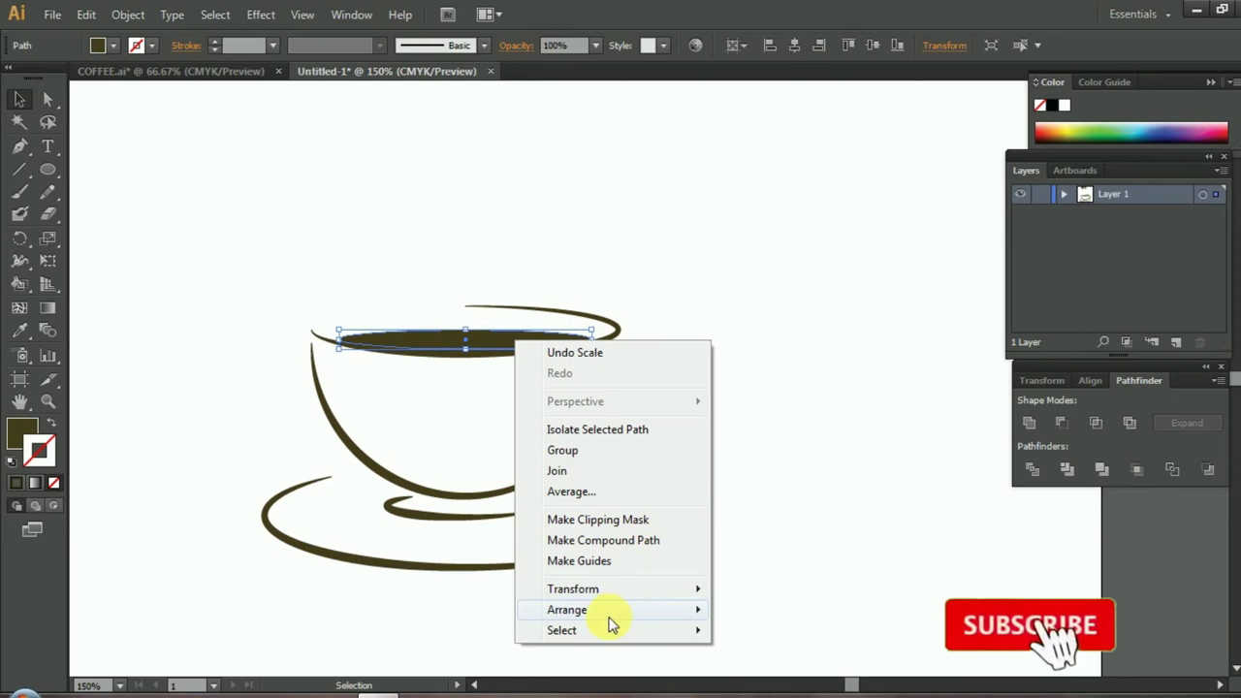
left_click(743, 670)
left_click(771, 413)
Nudge the coffee ellipse up into place inside the rim, then zoom out to the artboard
left_click(481, 337)
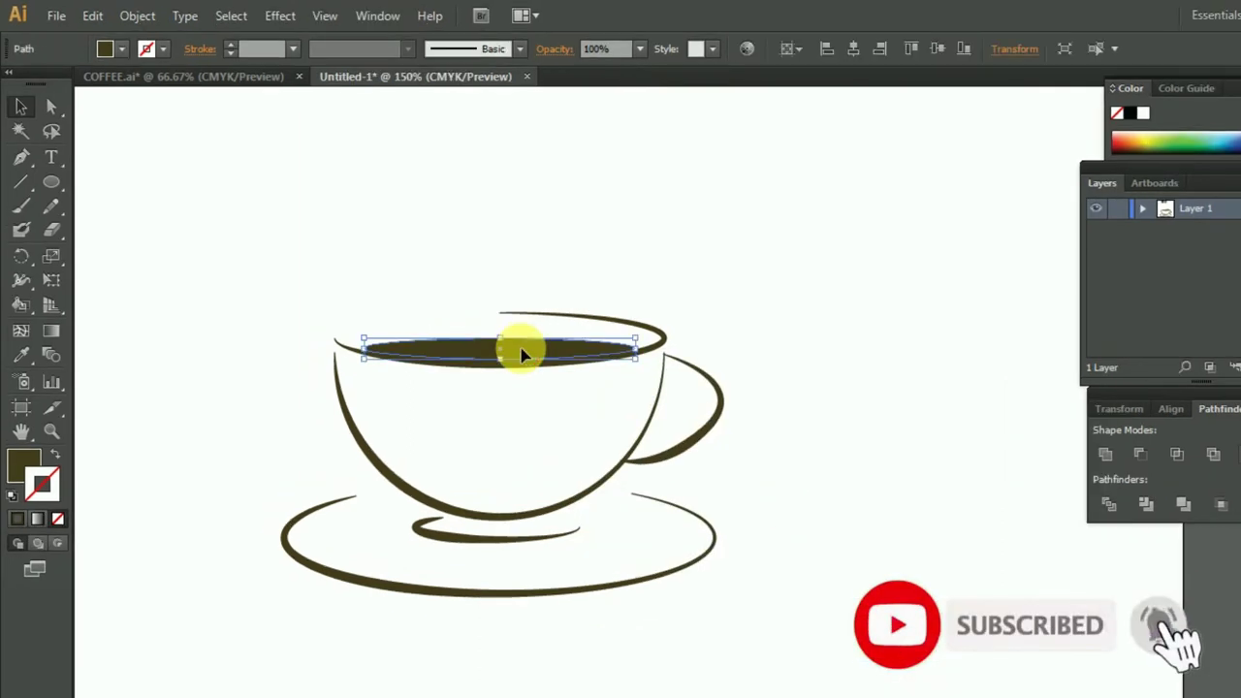
left_click_drag(480, 330, 477, 320)
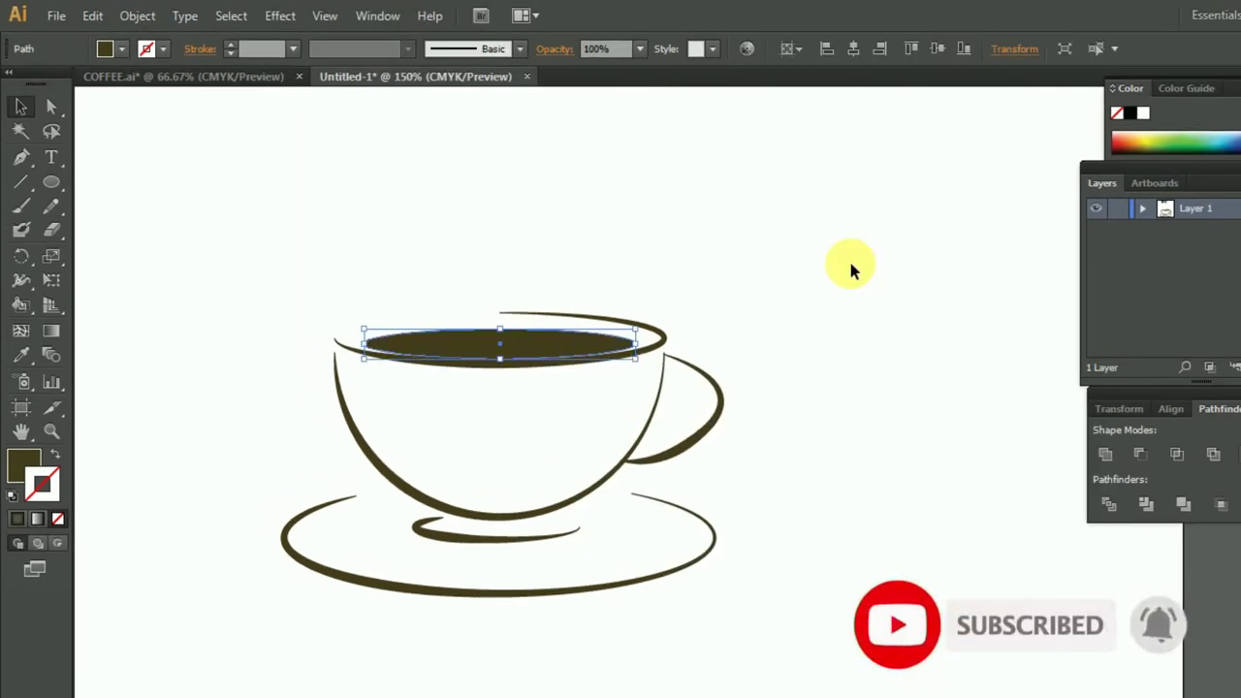
left_click(850, 263)
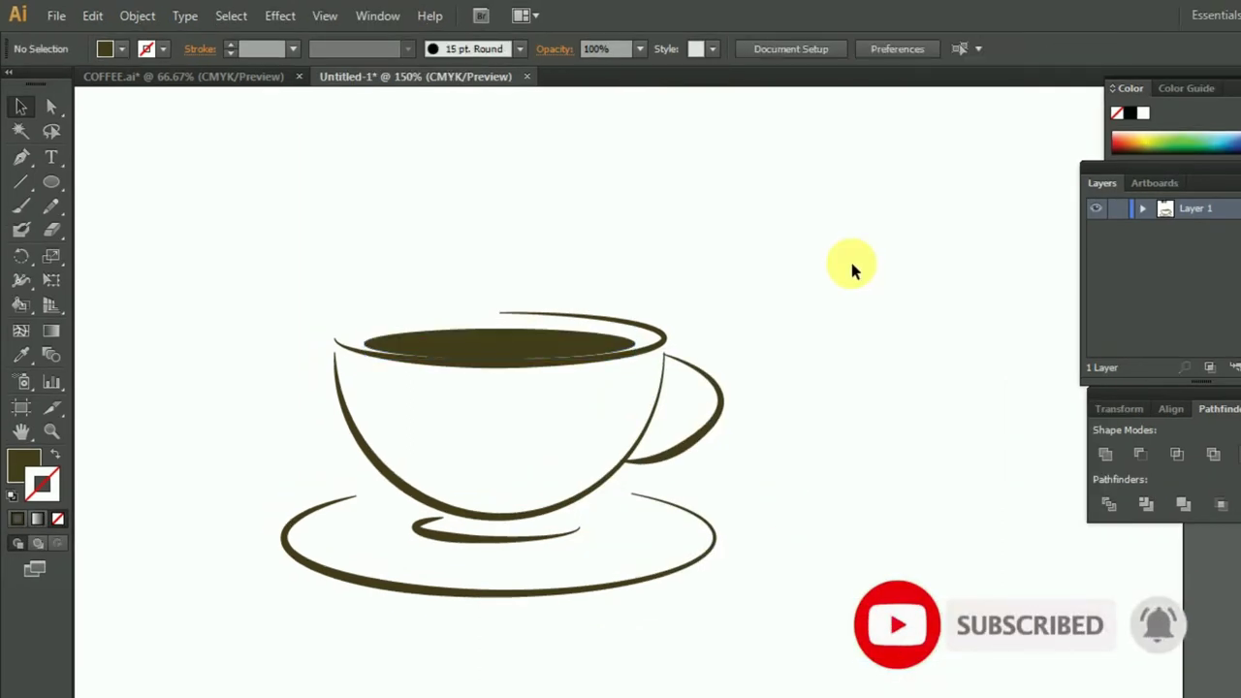
left_click(593, 345)
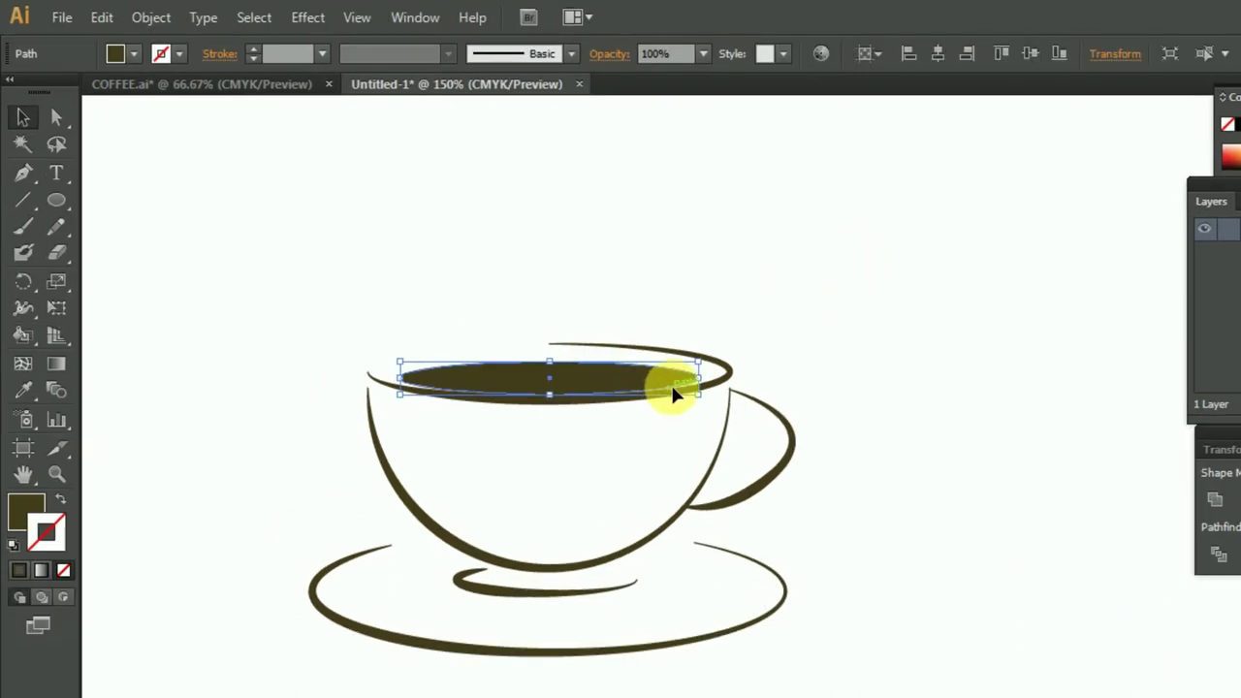
left_click_drag(676, 392, 673, 374)
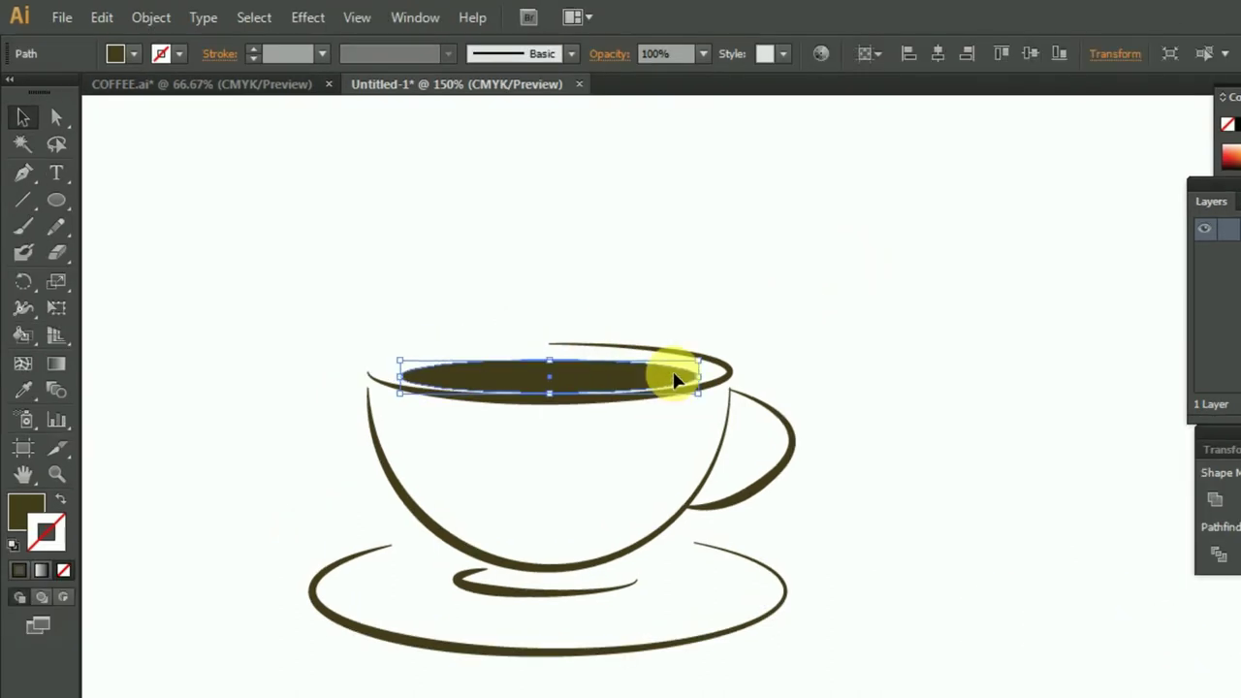
left_click(915, 339)
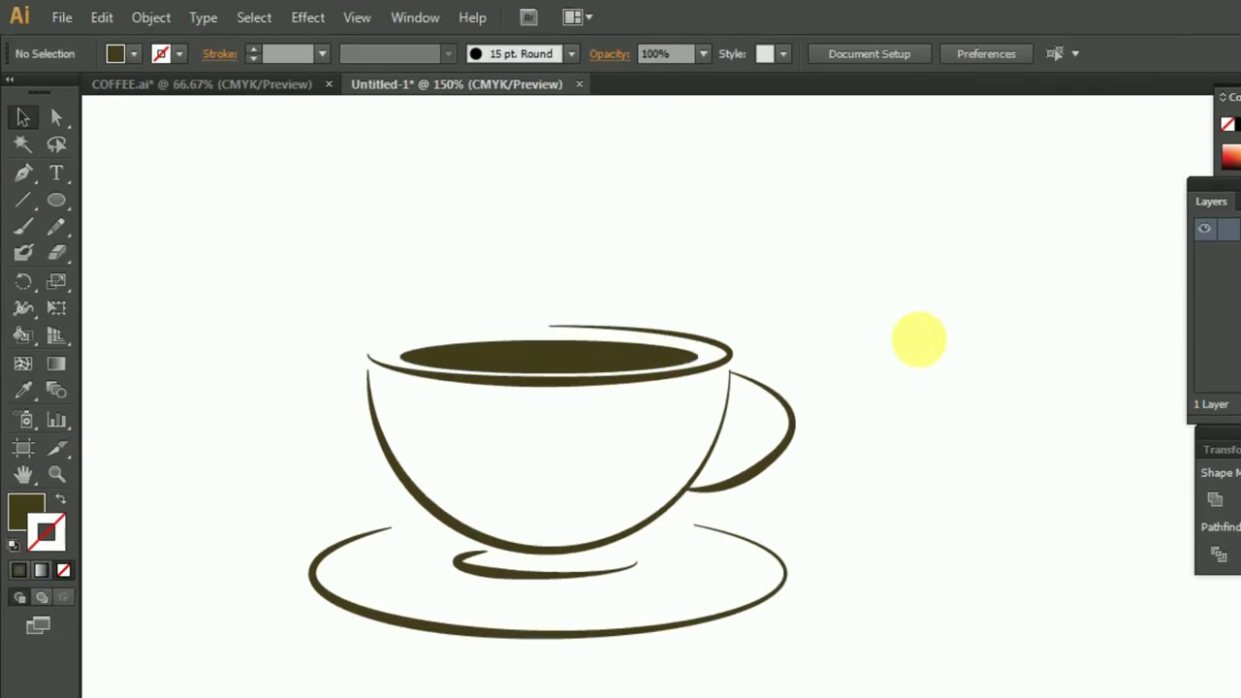
key("ctrl+1")
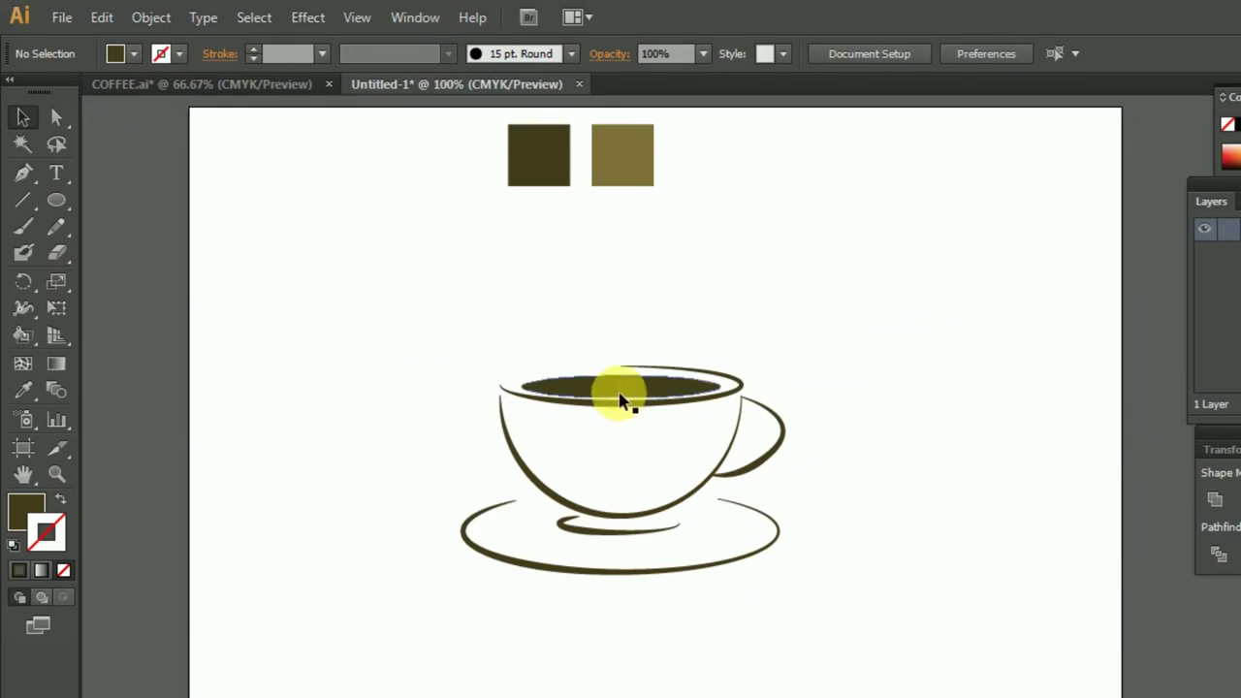
Fill the coffee ellipse with the lighter brown swatch using the Eyedropper
left_click(620, 397)
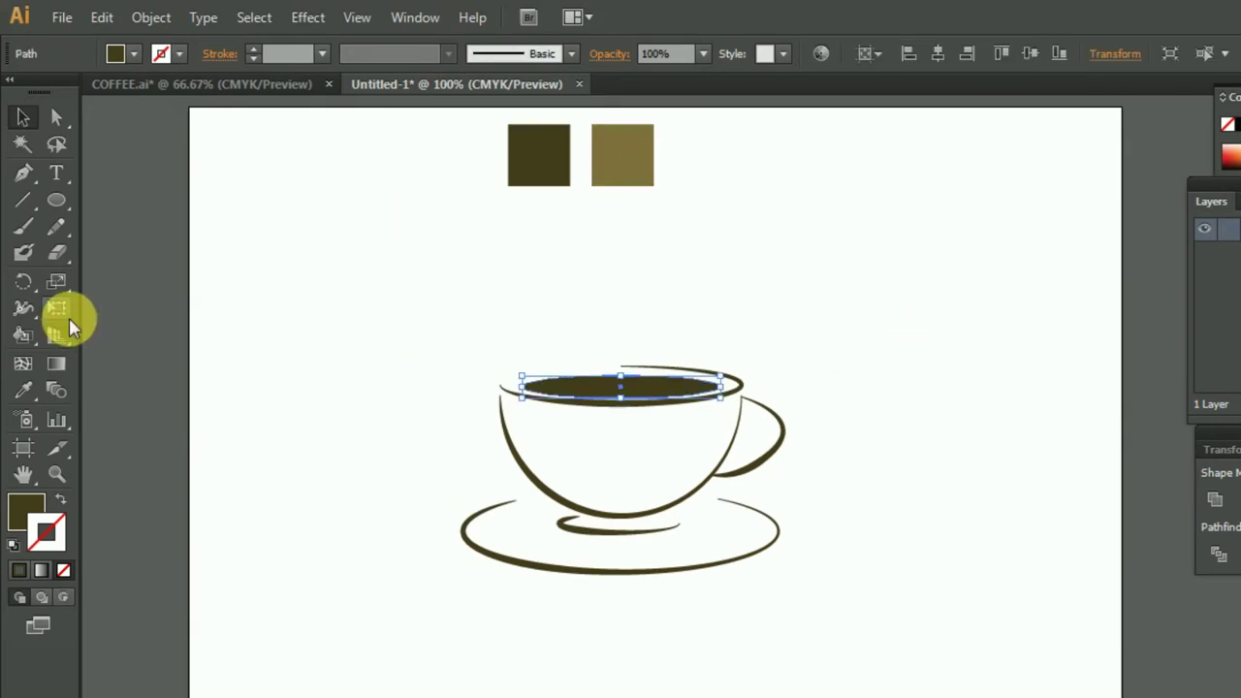
left_click(32, 398)
left_click(628, 158)
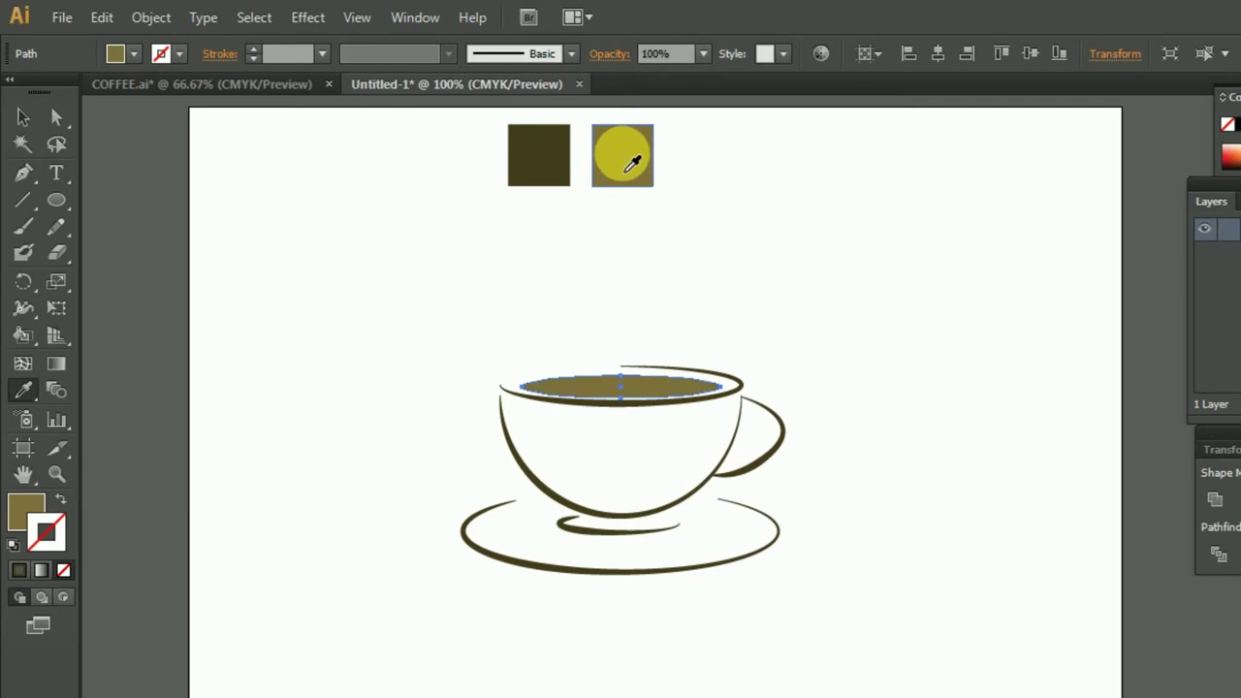
left_click(23, 116)
left_click(731, 252)
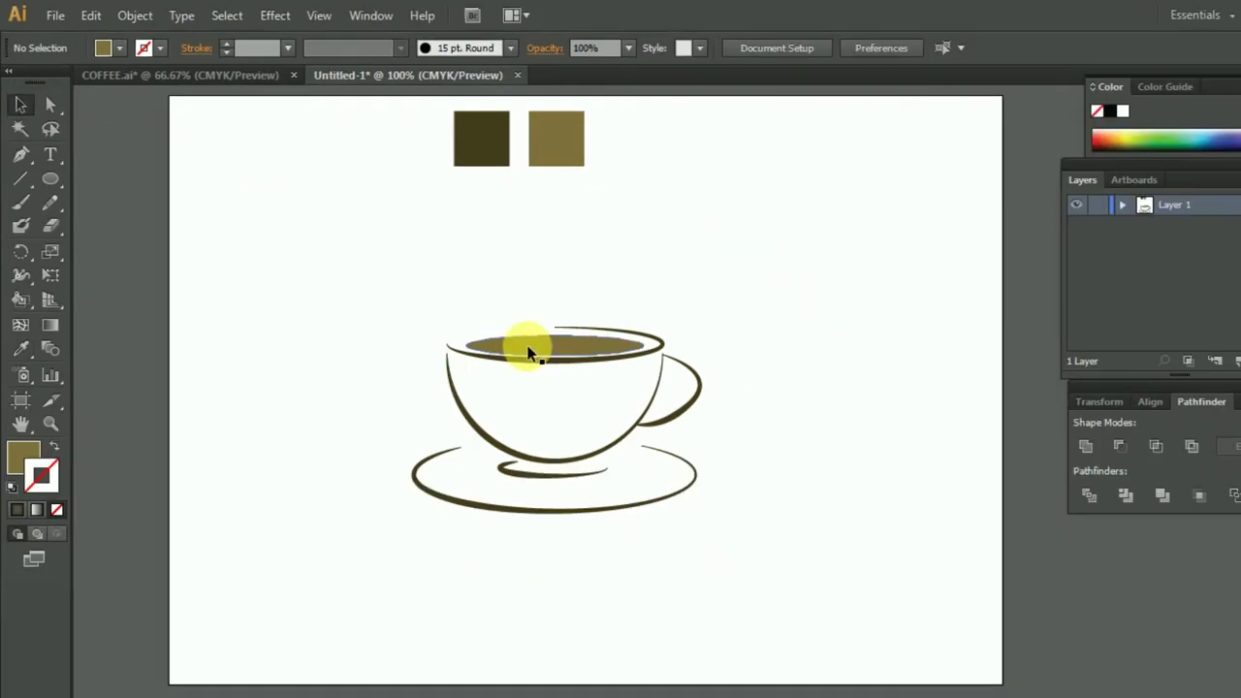
Darken the coffee fill slightly to #66562B in the Color Picker
left_click(529, 345)
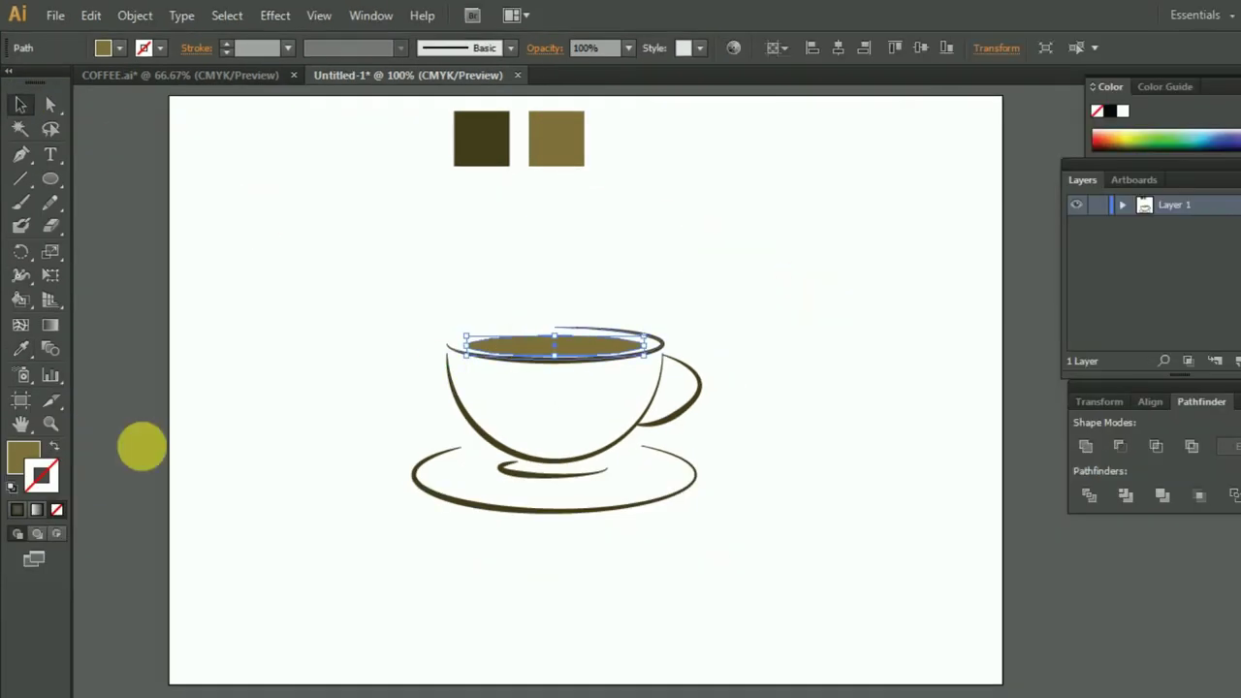
double_click(25, 457)
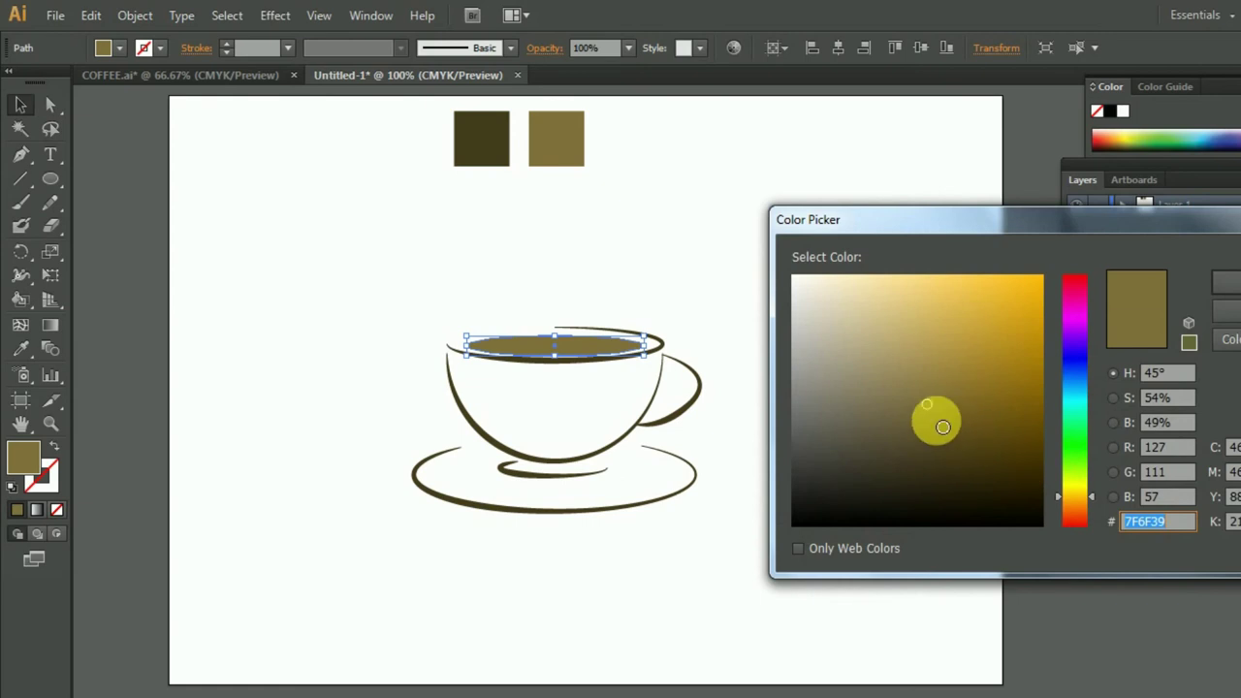
left_click(942, 427)
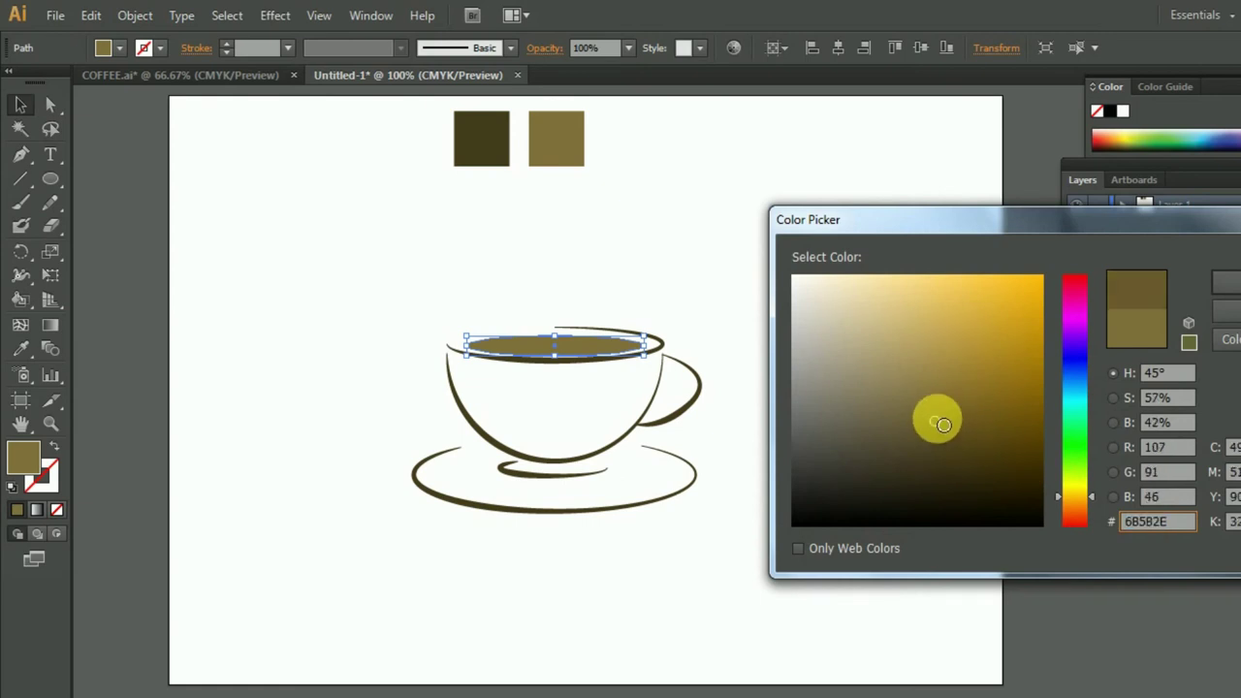
left_click(1226, 281)
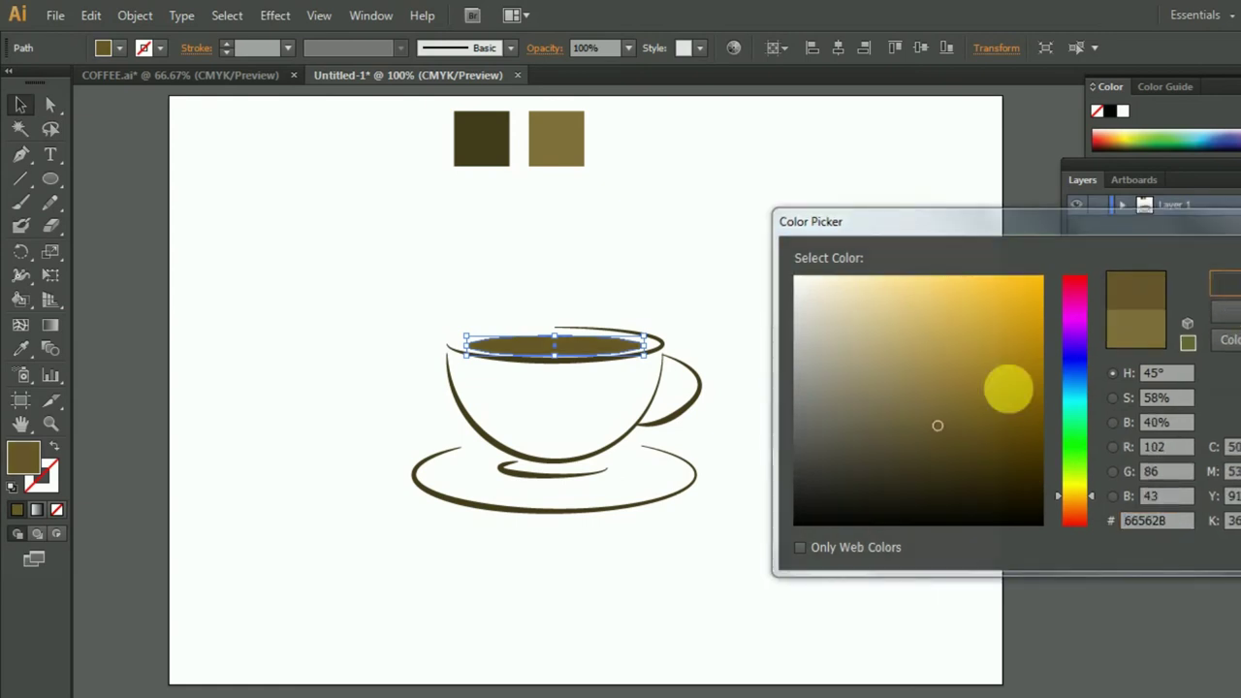
left_click(329, 262)
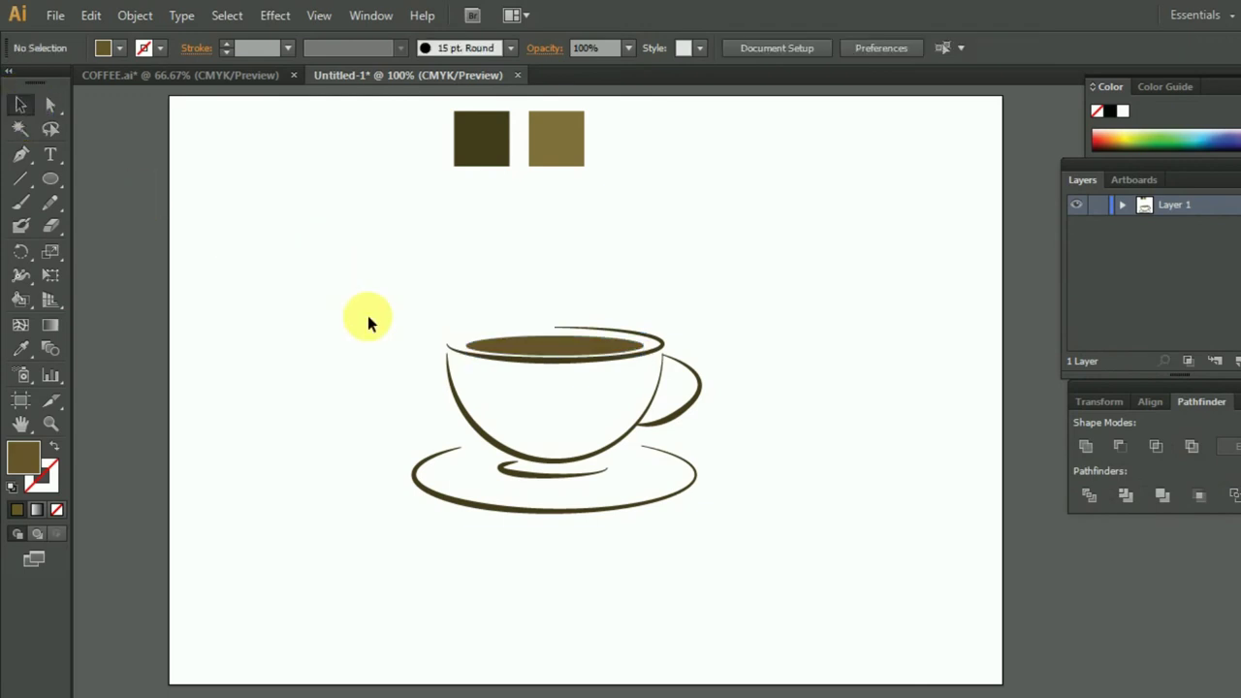
scroll(373, 323, "up", 1)
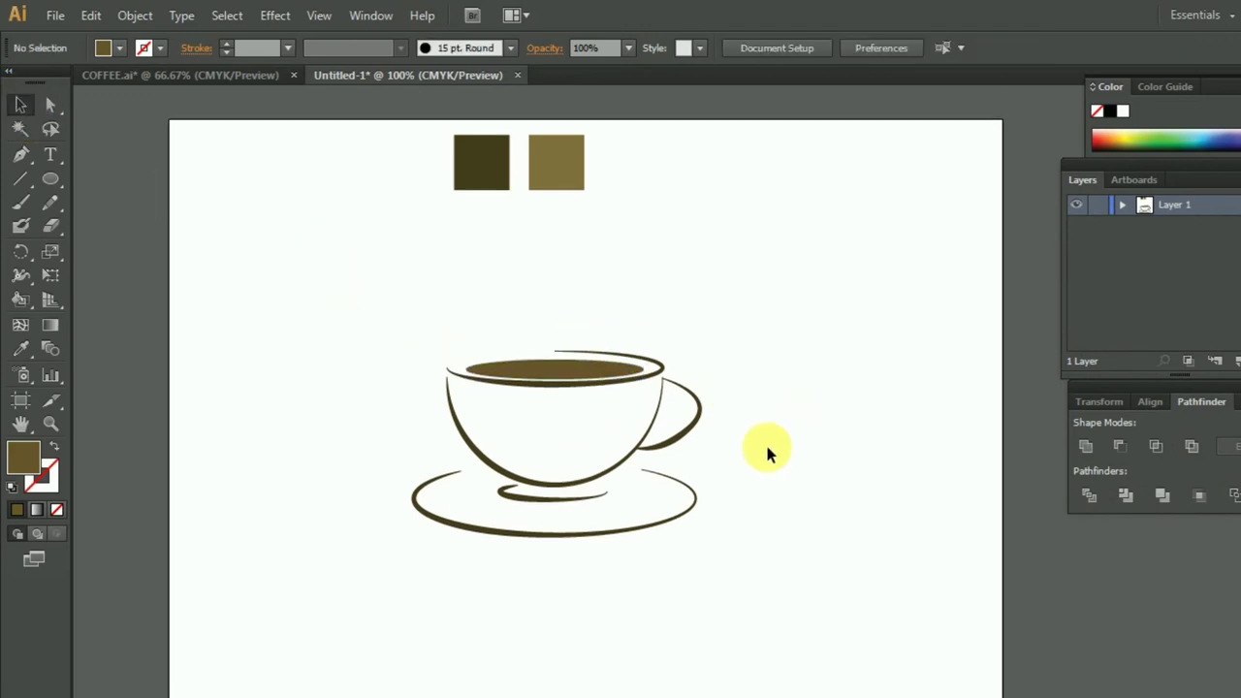
Draw an S-shaped steam curve beside the cup with the Pen tool
left_click(32, 169)
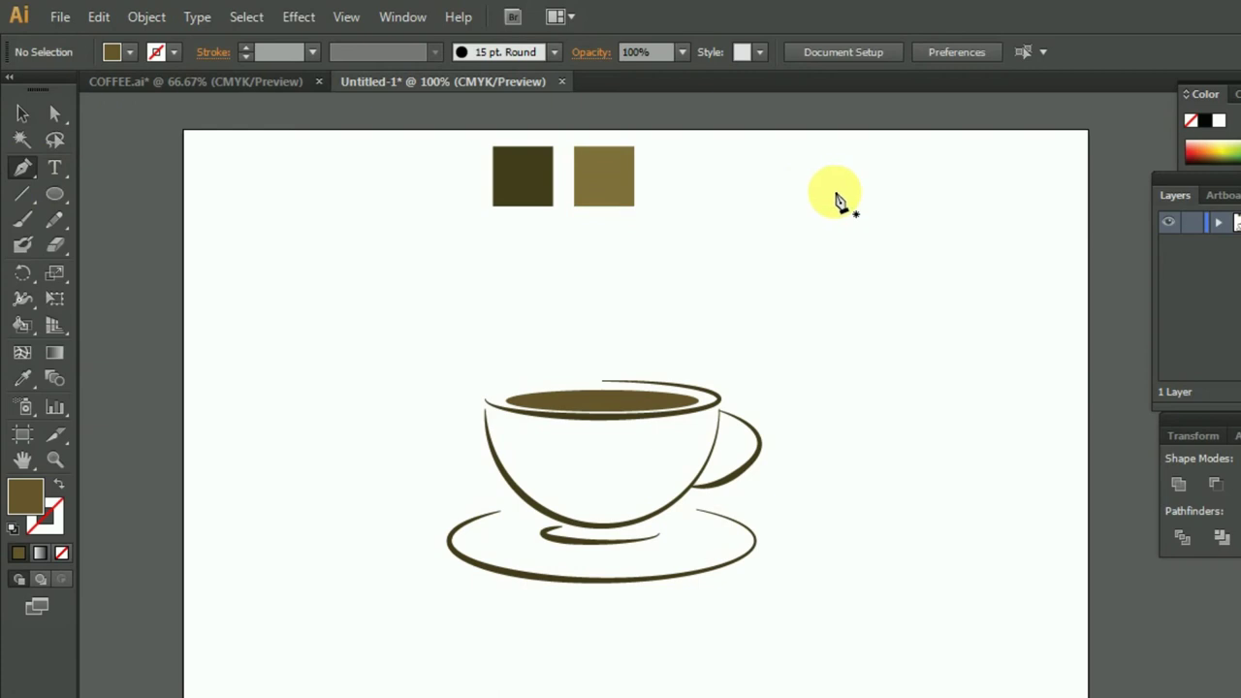
left_click(946, 205)
mouse_move(892, 304)
left_mouse_down()
mouse_move(848, 331)
mouse_move(850, 429)
left_mouse_up()
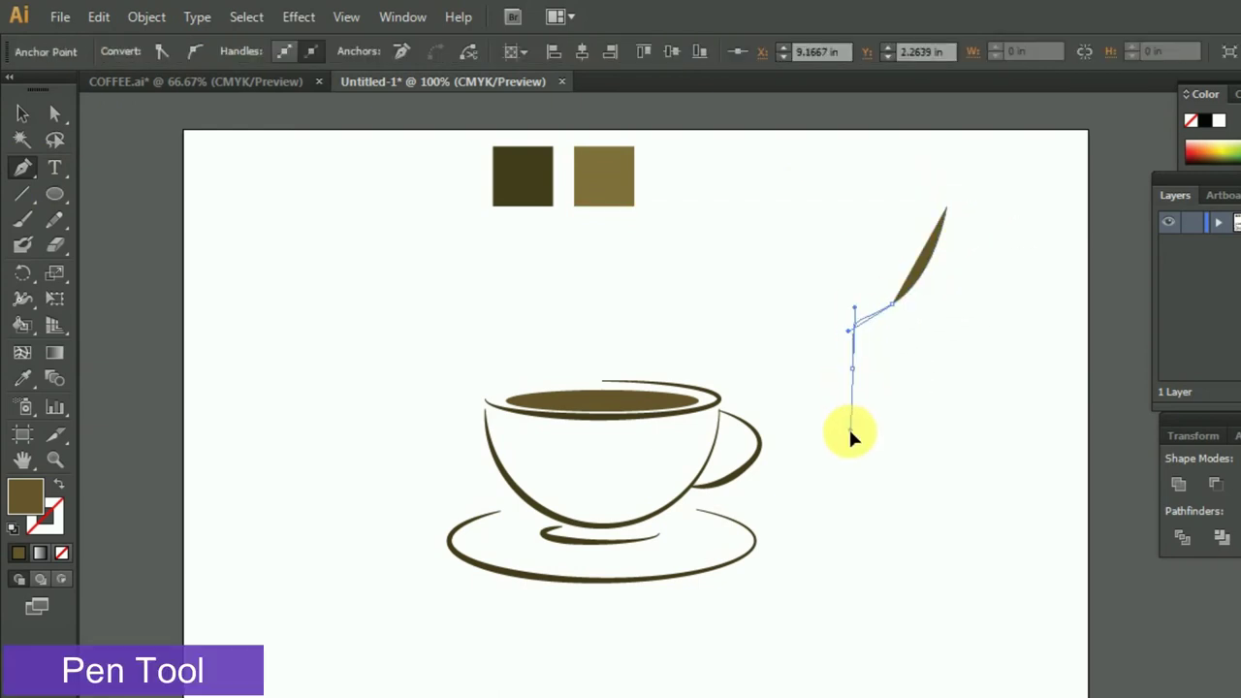
key("ctrl+z")
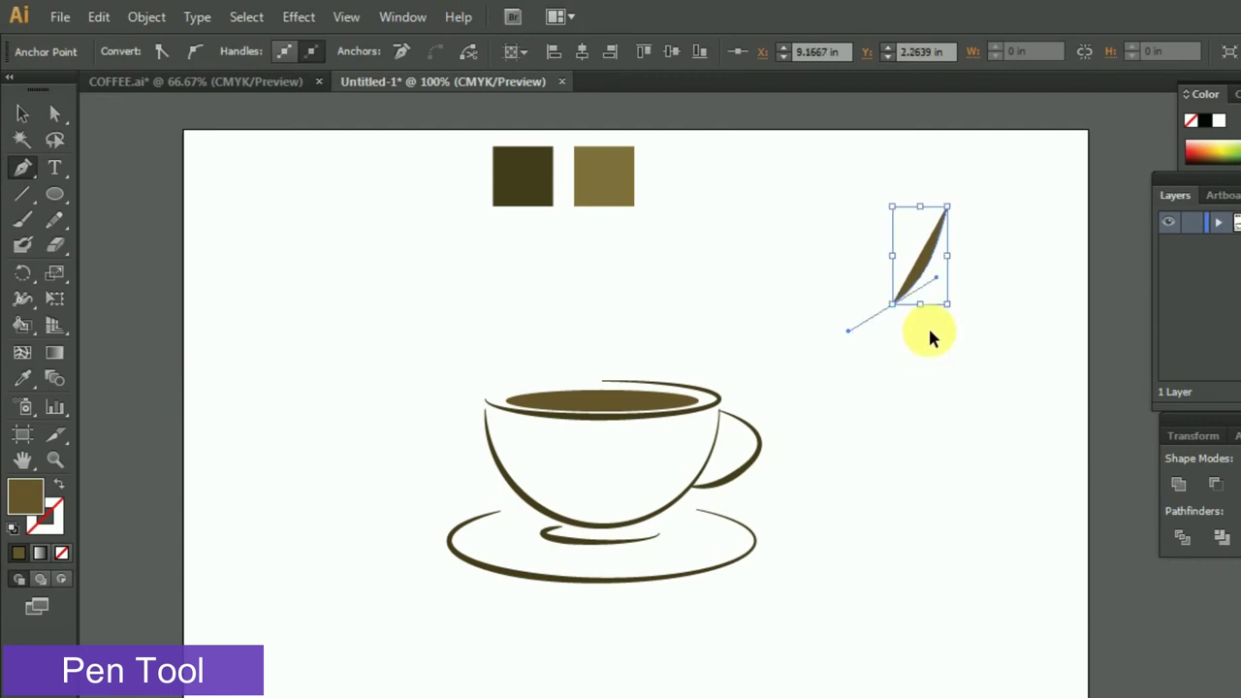
left_click_drag(841, 378, 845, 407)
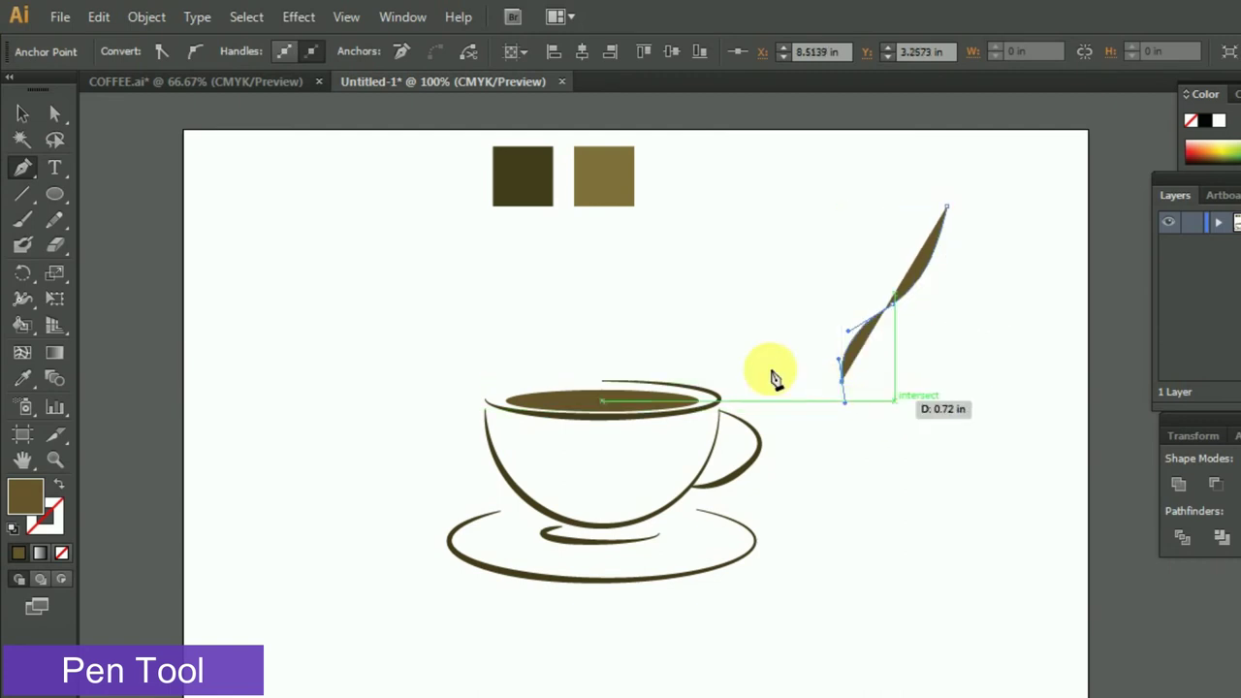
left_click(22, 114)
left_click(1007, 478)
left_click(886, 290)
Give the curve no fill and a thin 1 pt black stroke, then select its top anchor
left_click(111, 52)
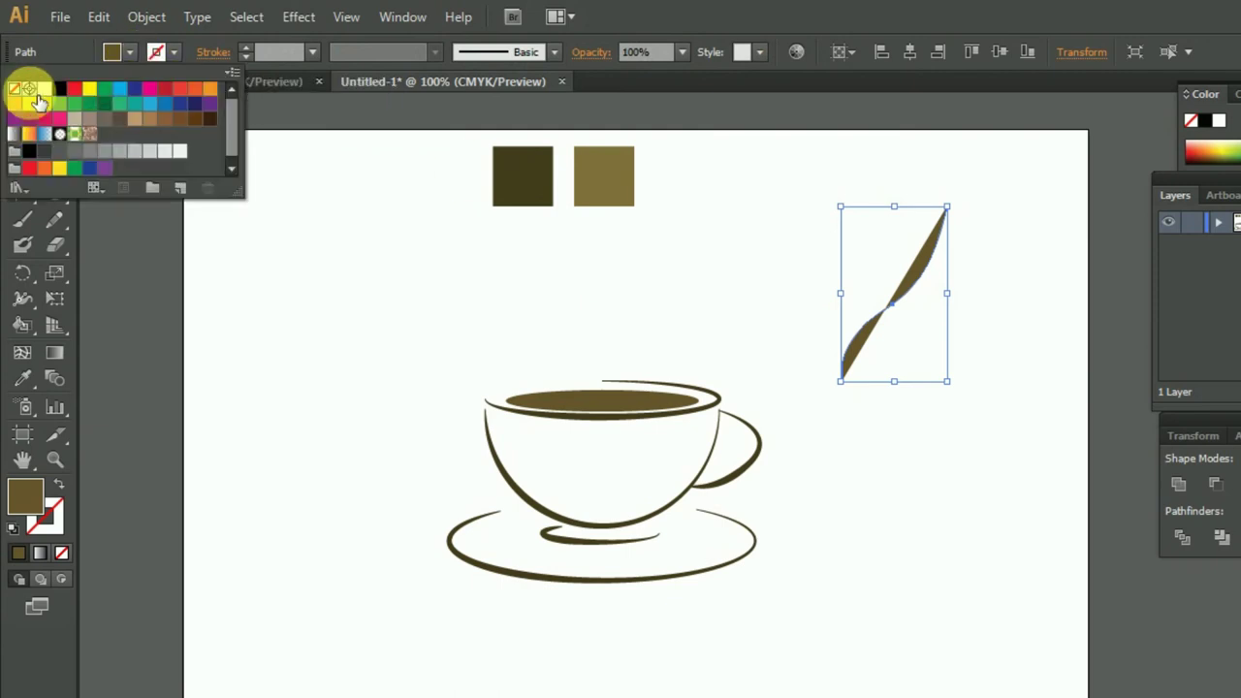
left_click(14, 88)
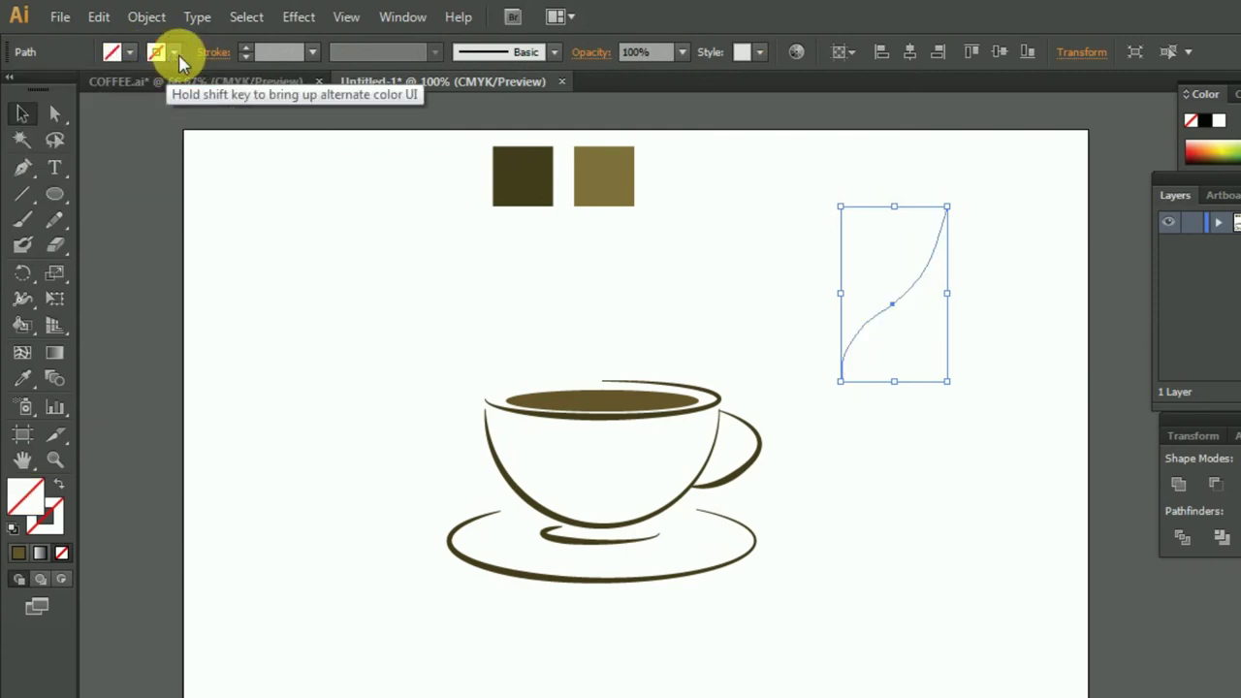
left_click(176, 54)
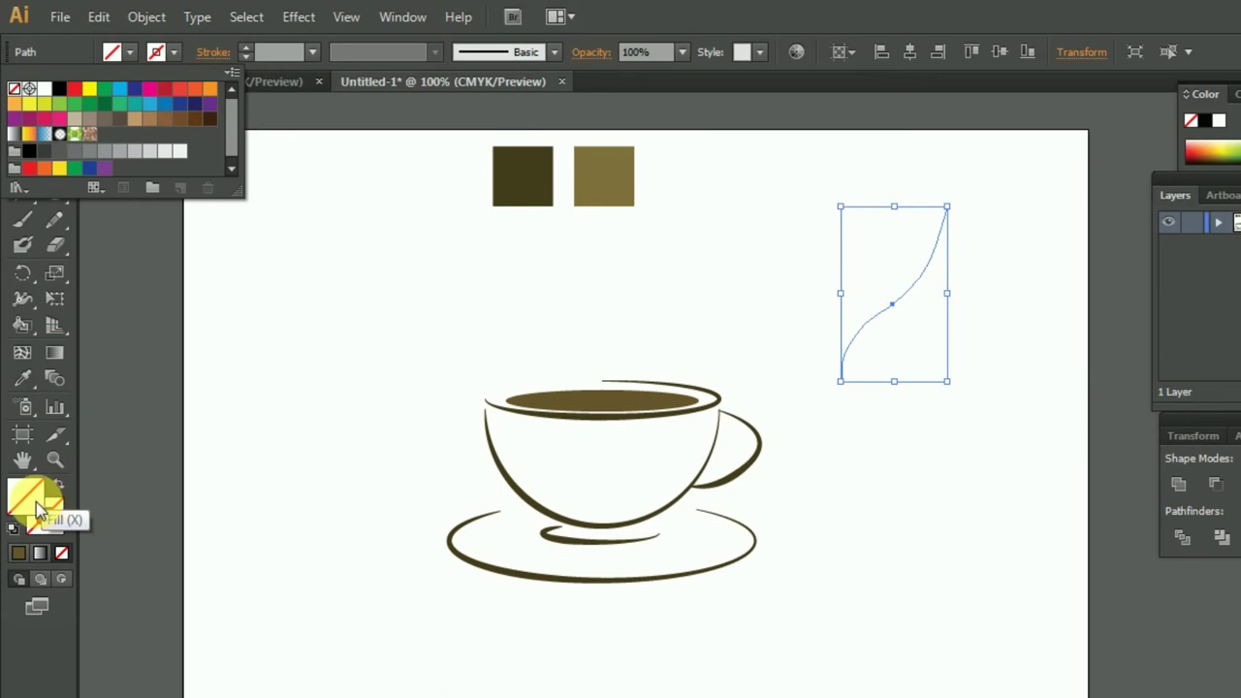
left_click(59, 89)
key("Escape")
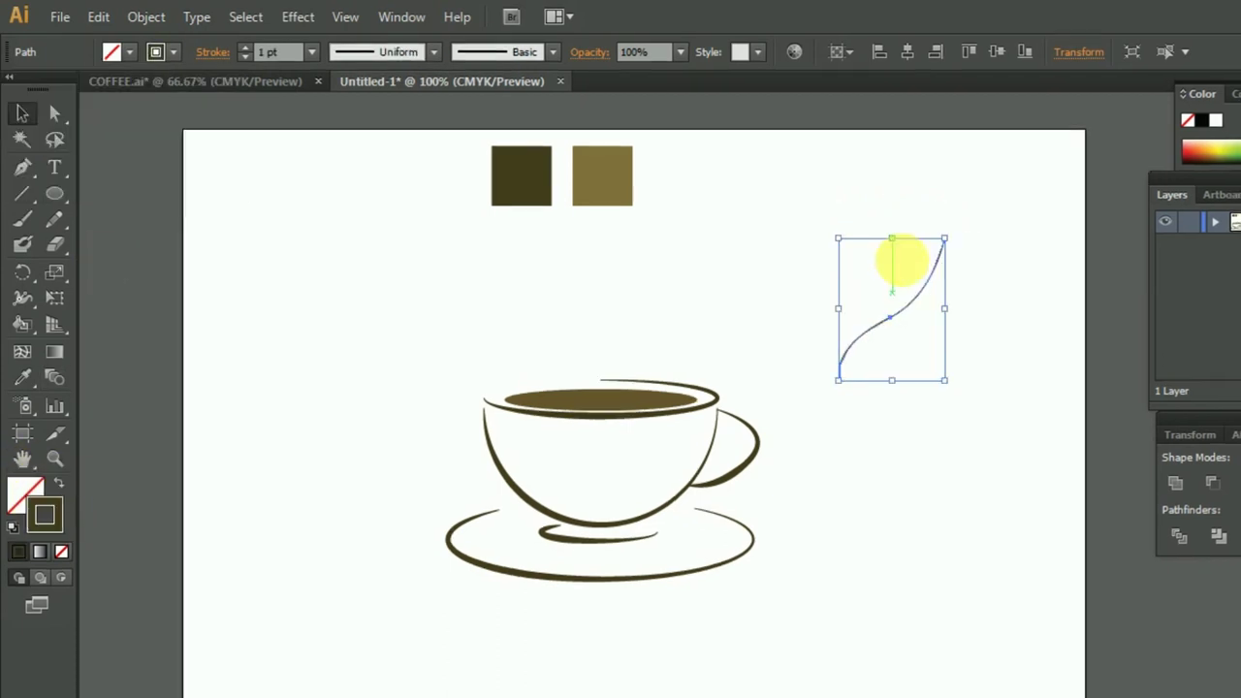
left_click(984, 307)
left_click(911, 308)
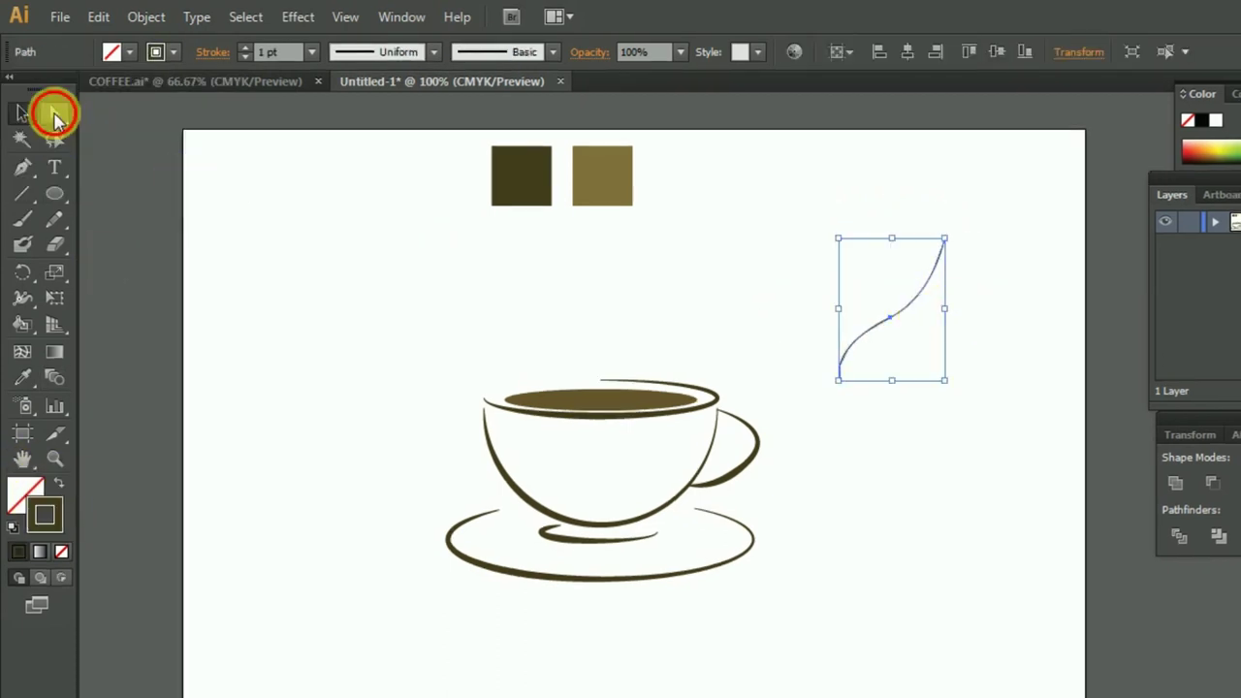
left_click(56, 114)
left_click(945, 239)
Reshape the S-curve by moving its top, middle and bottom anchors and handles
left_click_drag(934, 293, 945, 305)
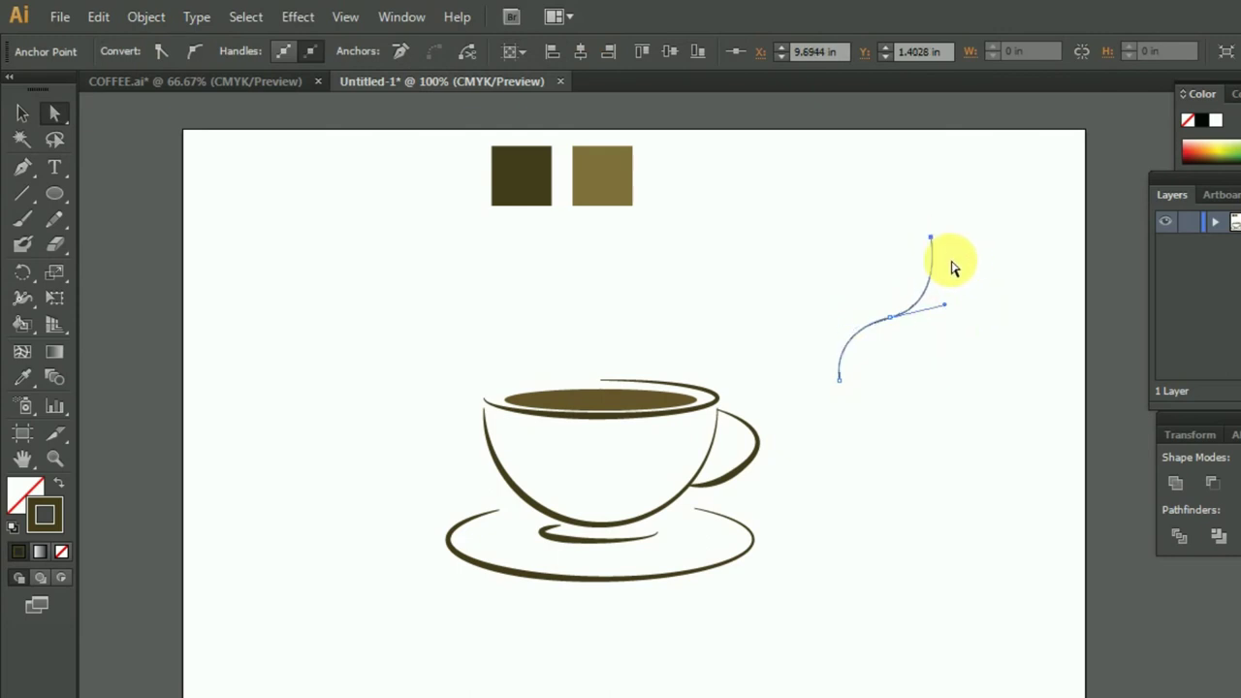
key("Up")
key("Up")
key("Up")
left_click(838, 380)
left_click_drag(840, 390, 834, 370)
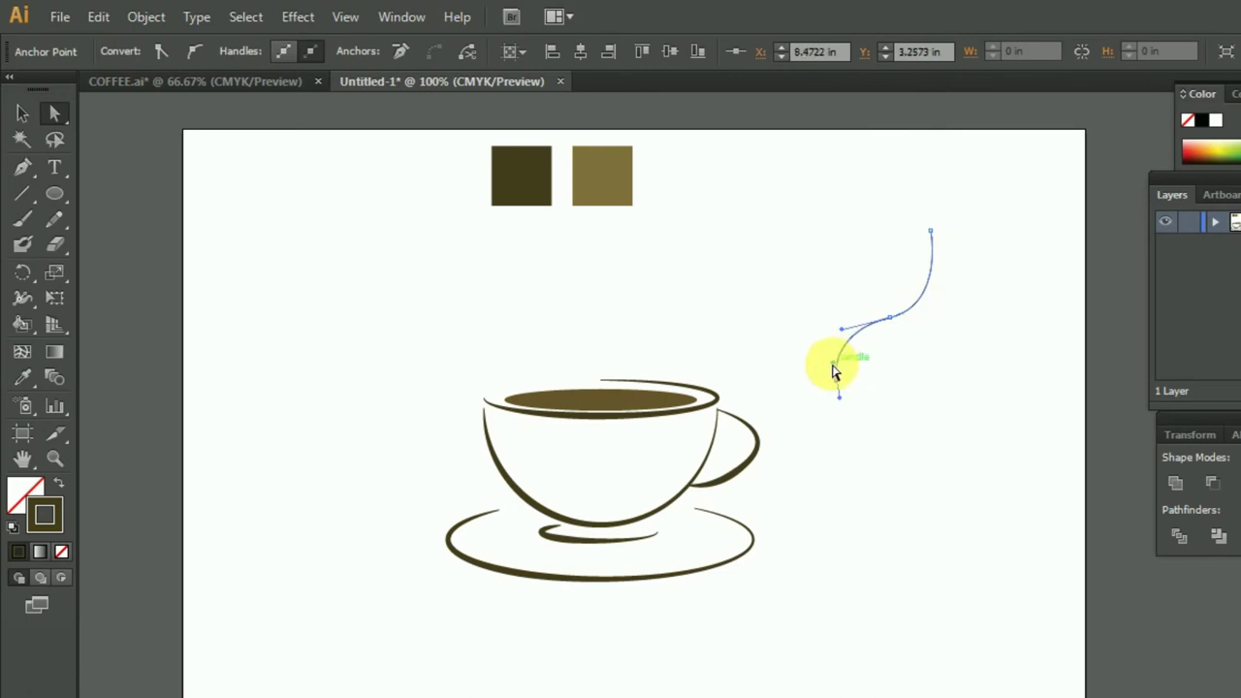
left_click(872, 374)
left_click(880, 333)
left_click(932, 264)
left_click_drag(894, 332, 889, 327)
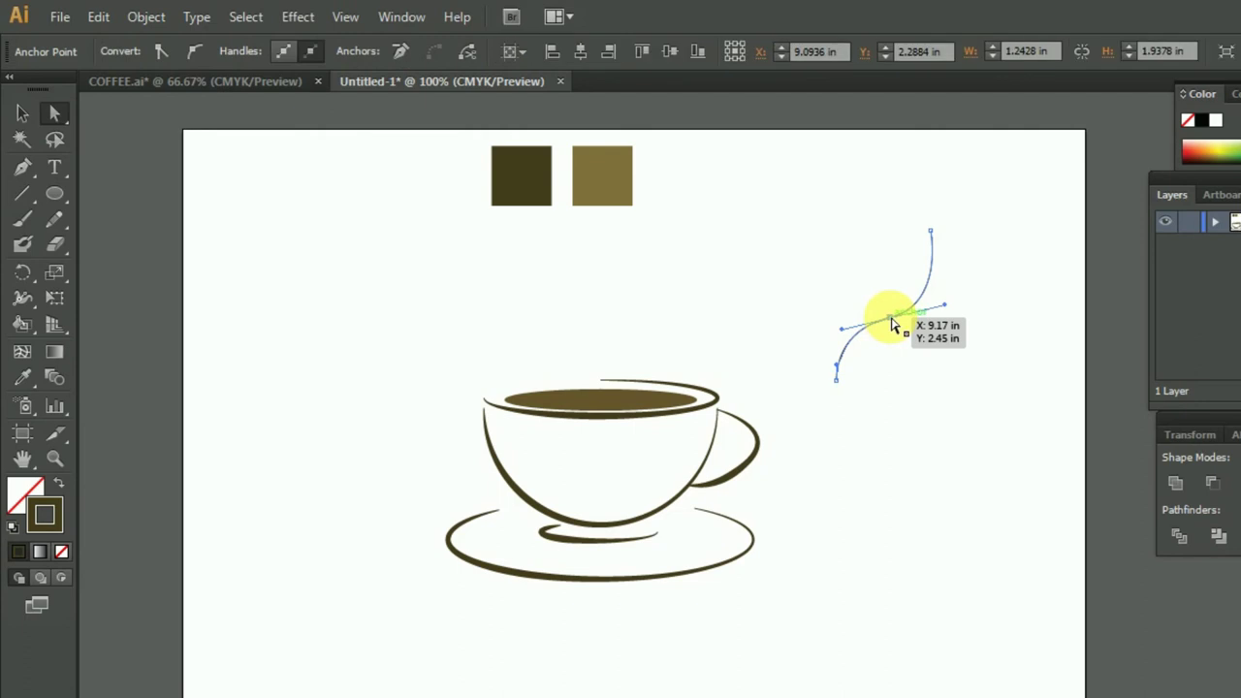
left_click(930, 234)
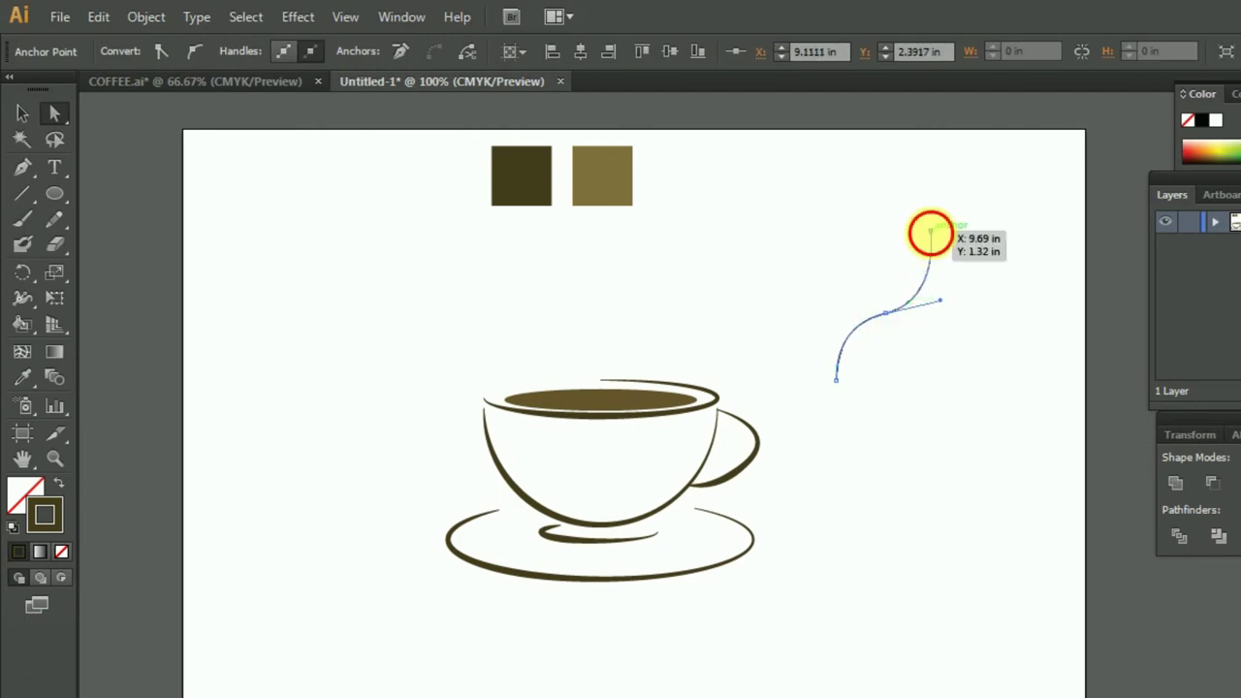
left_click_drag(931, 234, 916, 231)
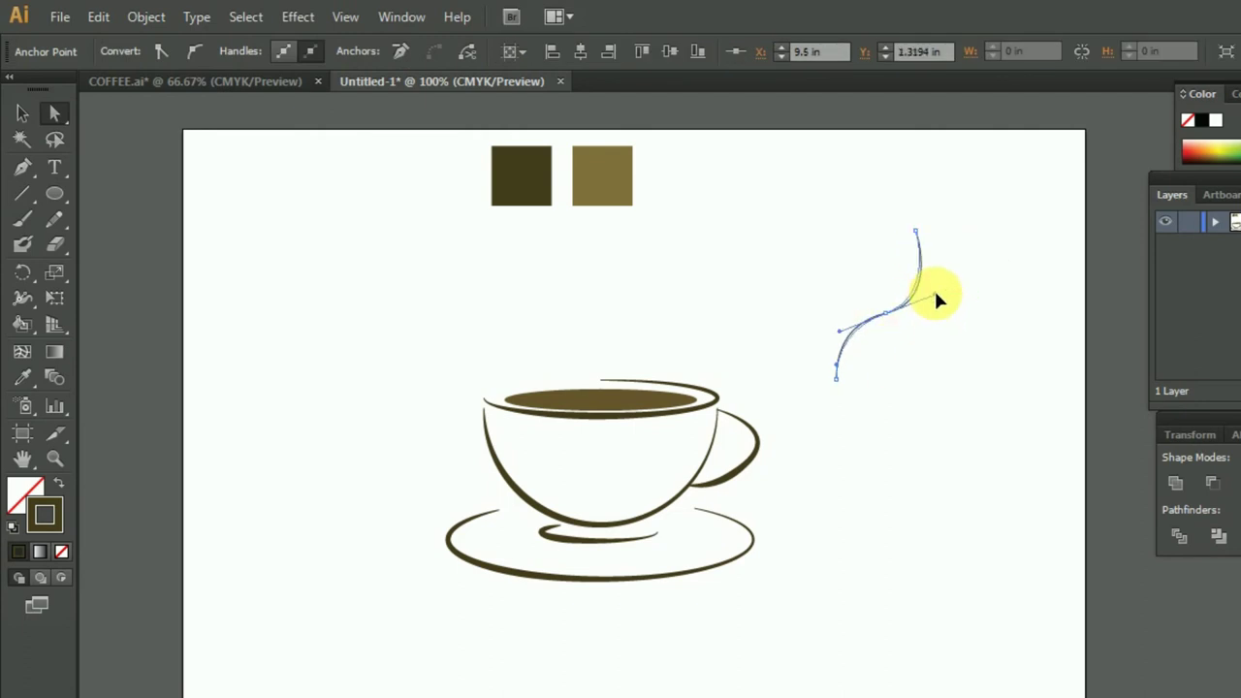
left_click(956, 327)
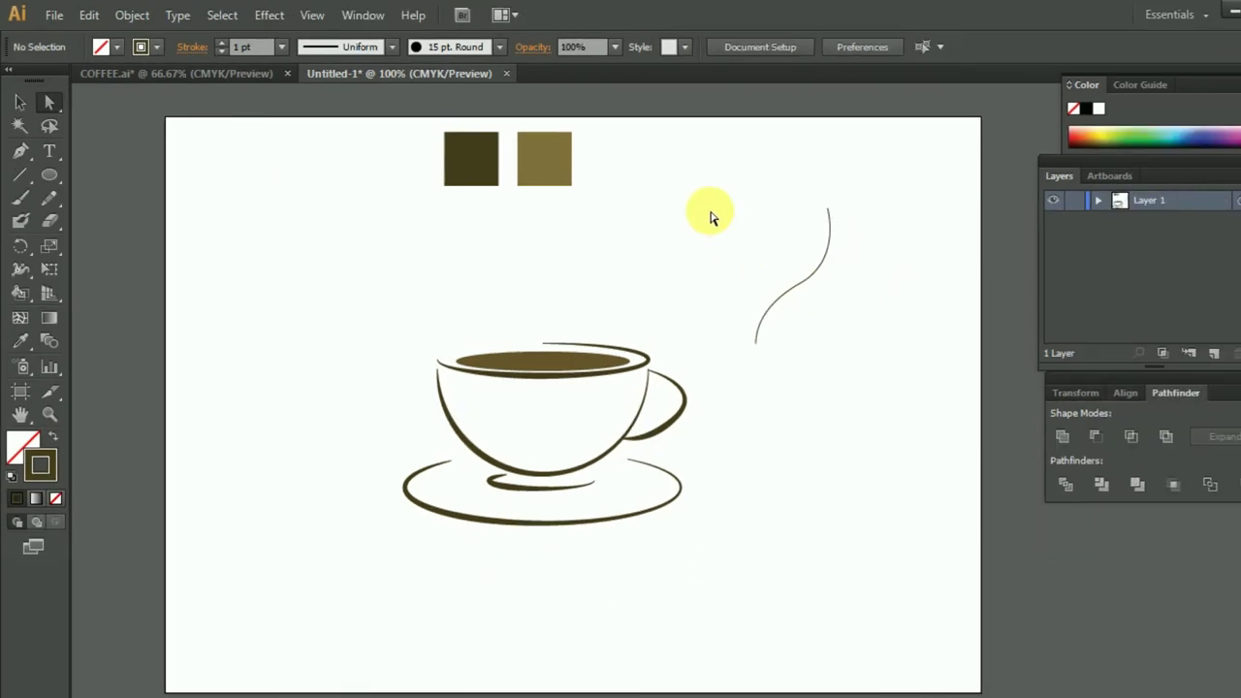
left_click(822, 297)
Set the curve's stroke to 6 pt with a tapered width profile
left_click(20, 102)
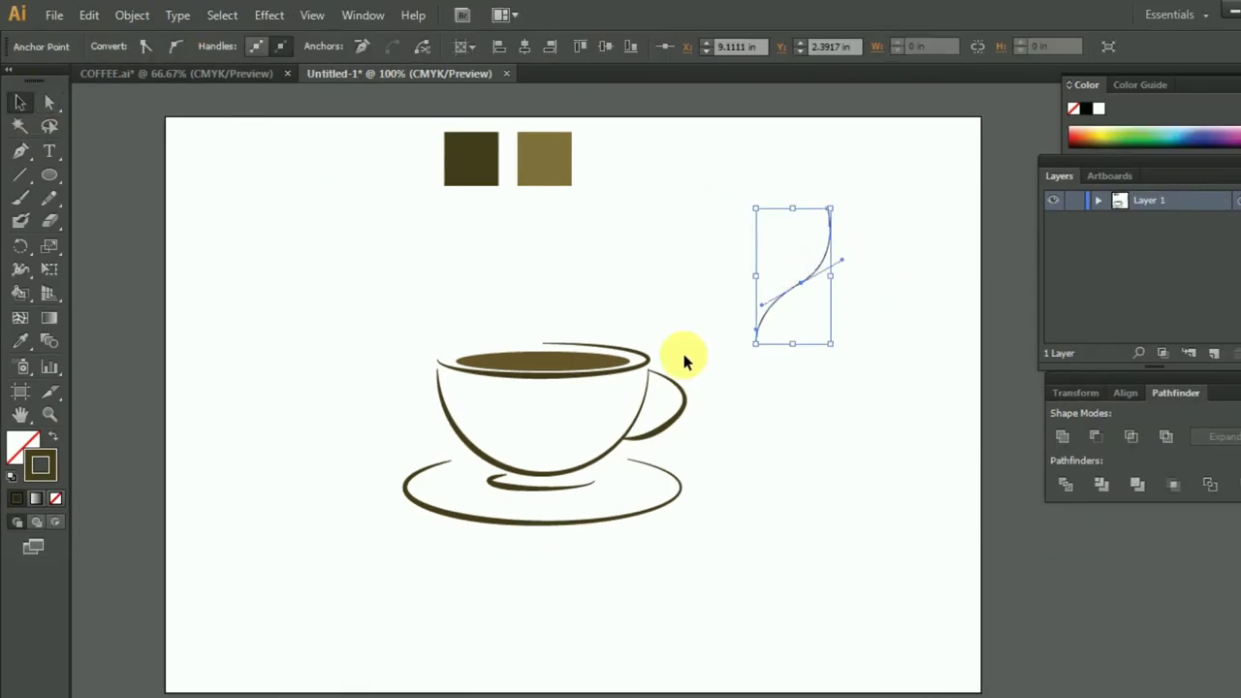
left_click(844, 287)
left_click(829, 250)
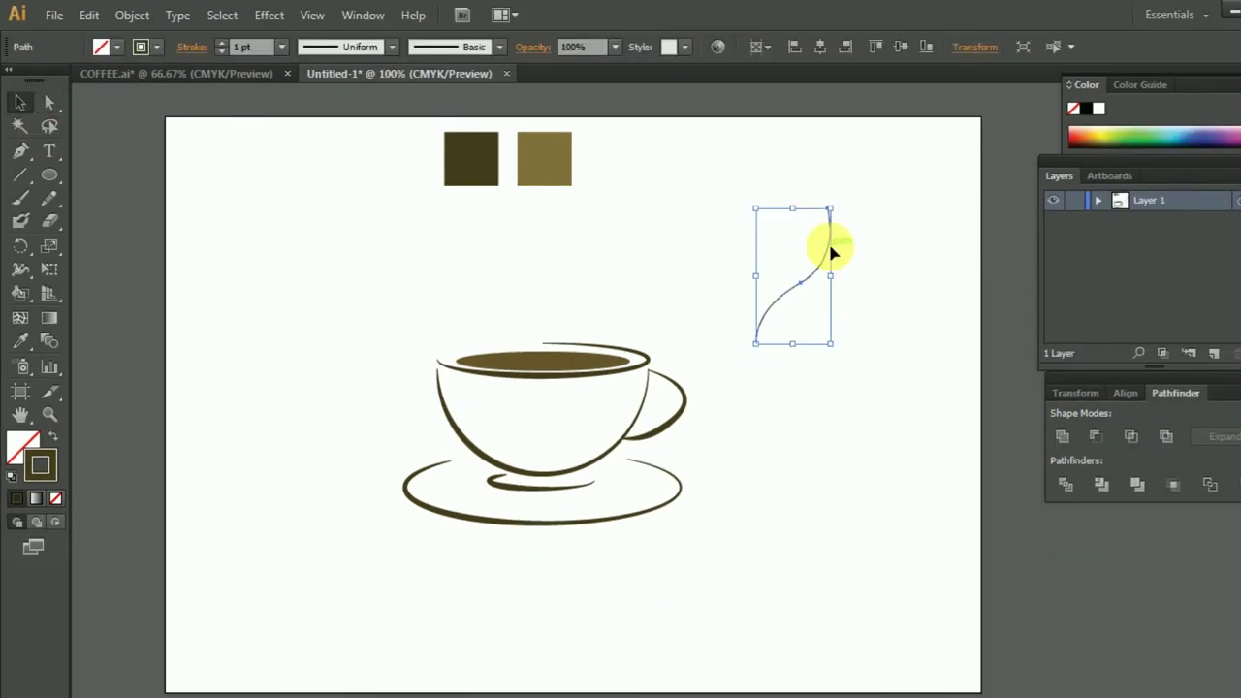
left_click(283, 47)
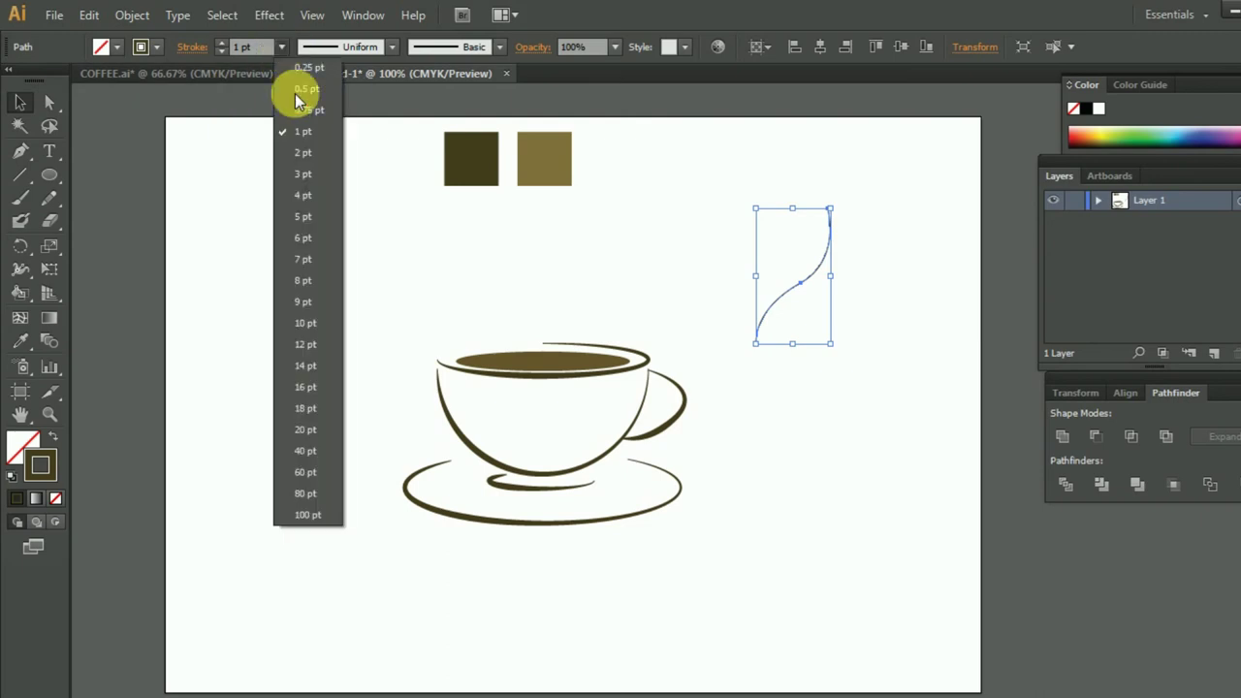
left_click(305, 239)
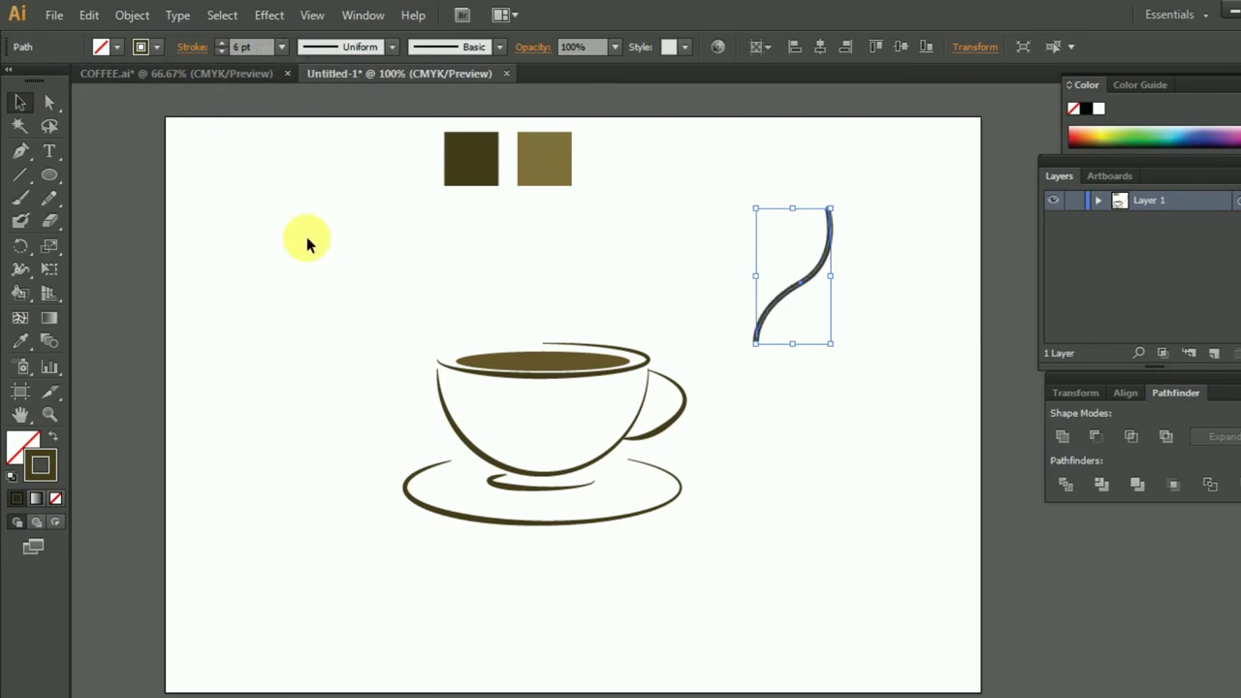
left_click(393, 47)
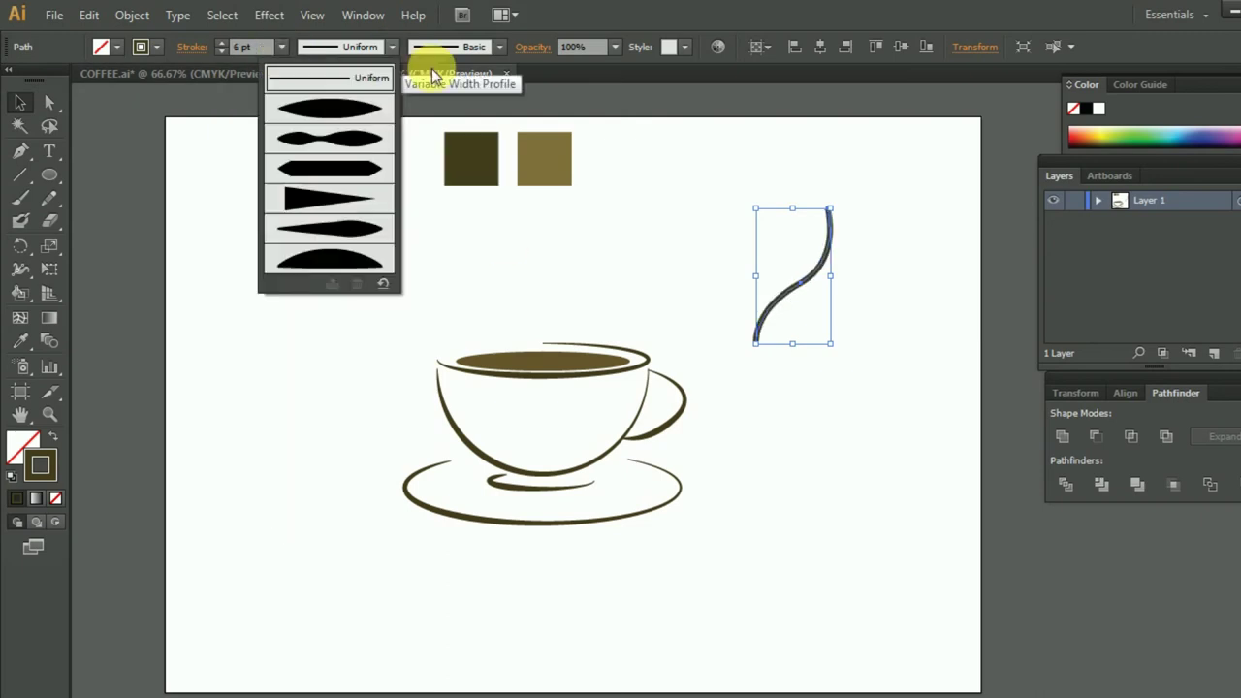
left_click(362, 225)
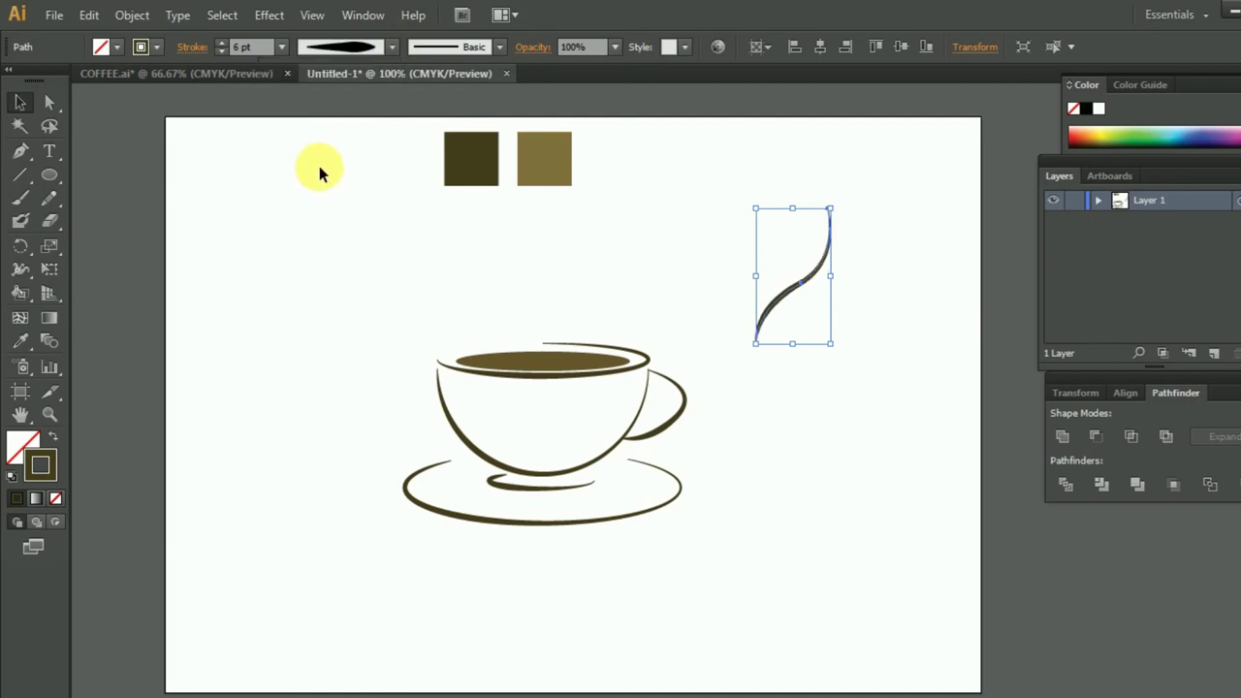
Move the steam curve just above the cup, undoing a mistaken duplicate
left_click(920, 303)
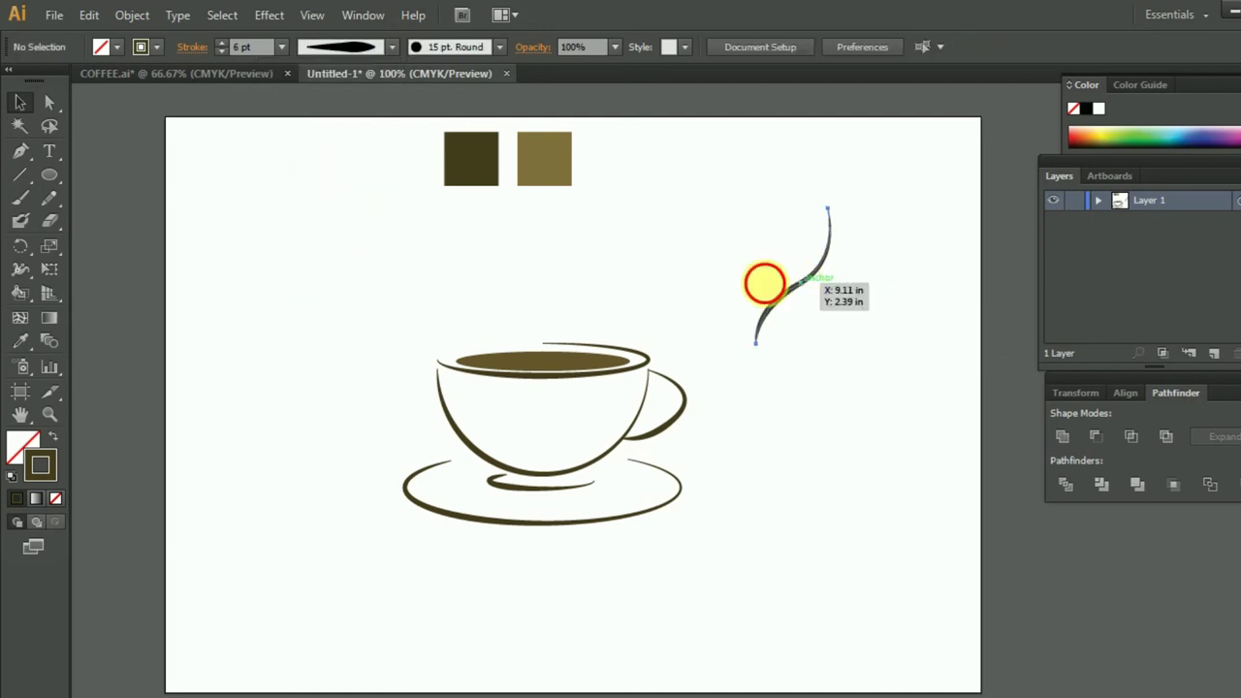
left_click_drag(764, 283, 559, 281)
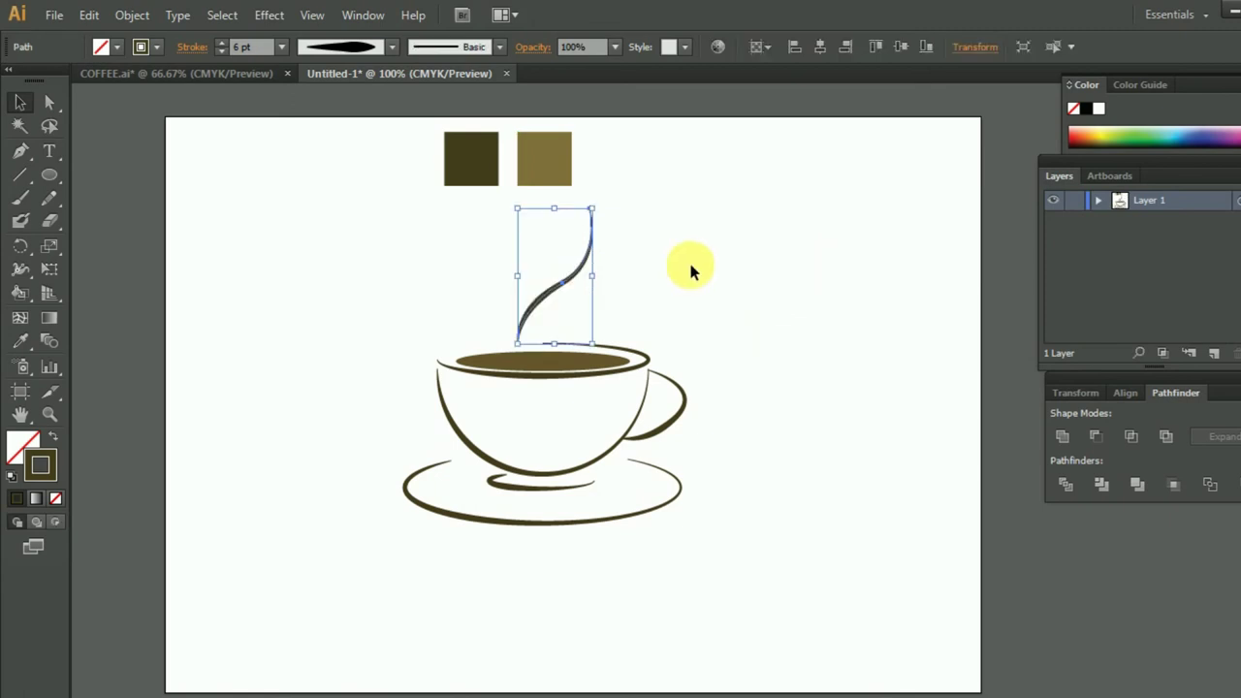
left_click(628, 287)
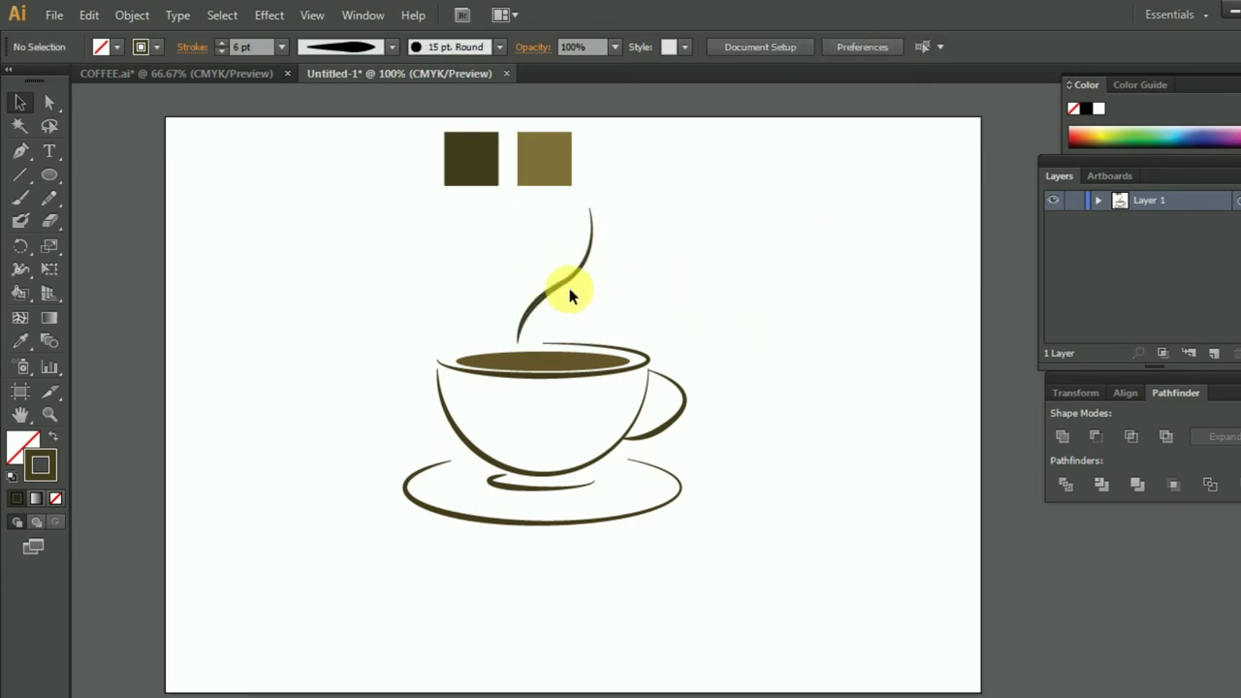
left_click_drag(570, 296, 609, 278)
left_click(757, 274)
key("ctrl+z")
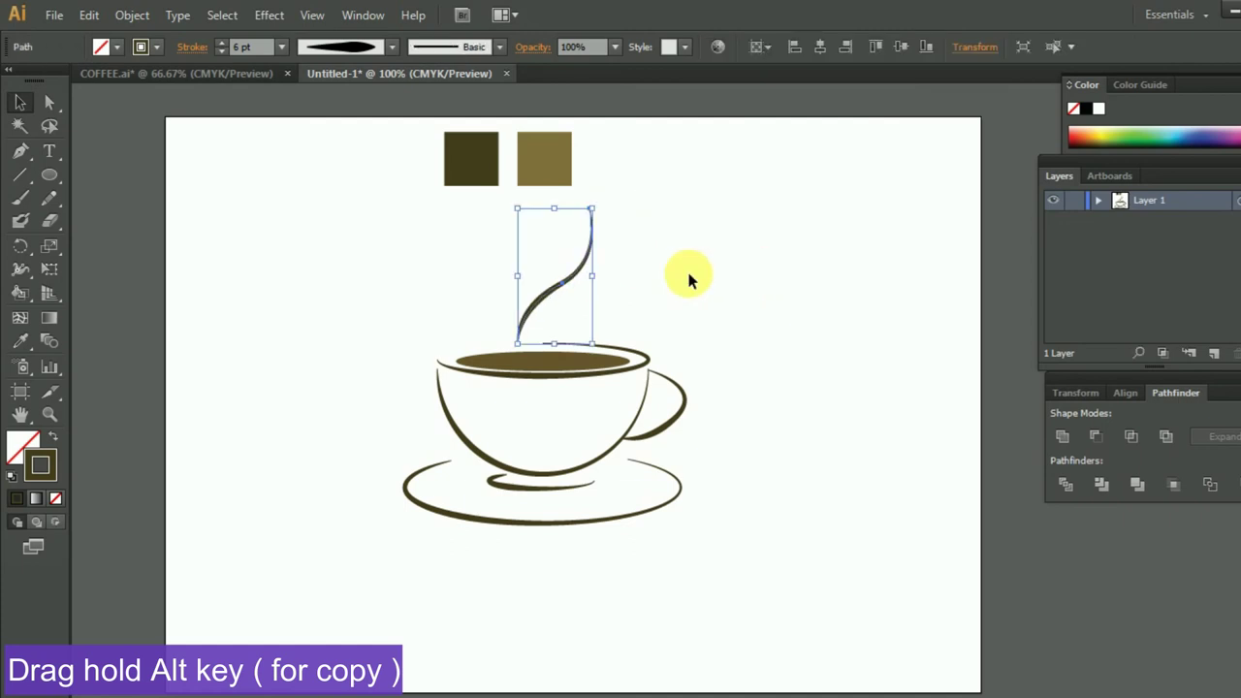
Alt-drag a duplicate steam curve beside the original and select both curves
left_click_drag(570, 296, 621, 283)
left_click(814, 271)
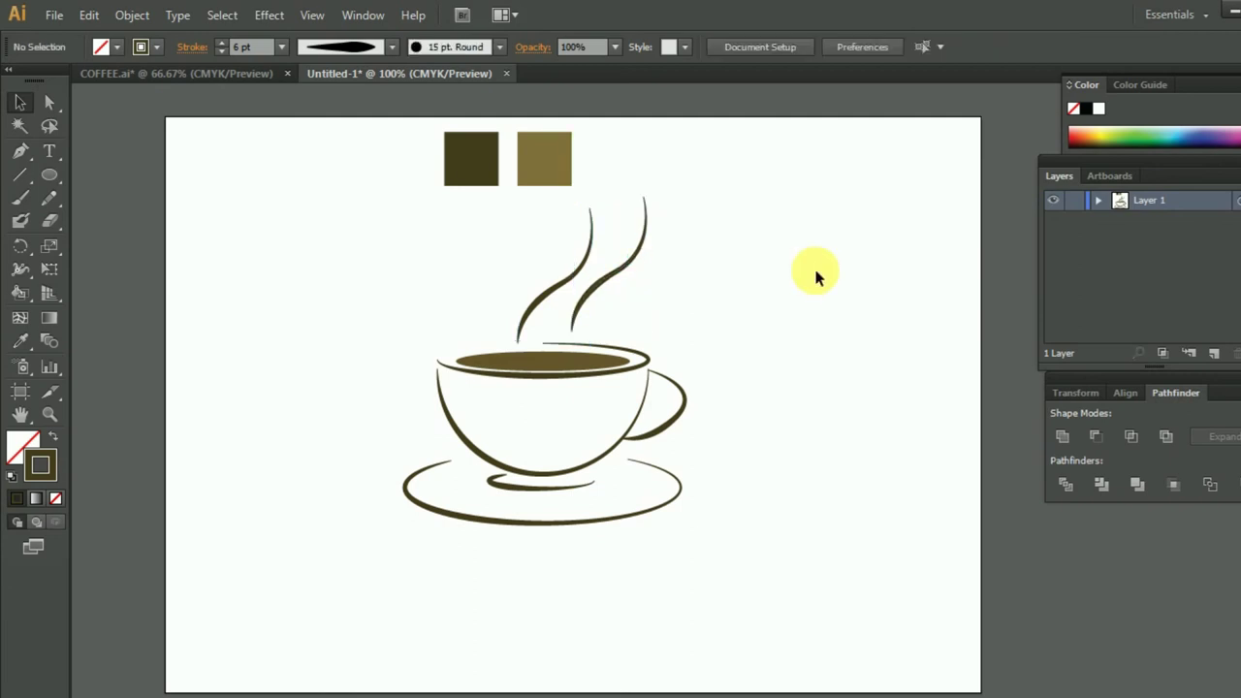
scroll(819, 275, "down", 3)
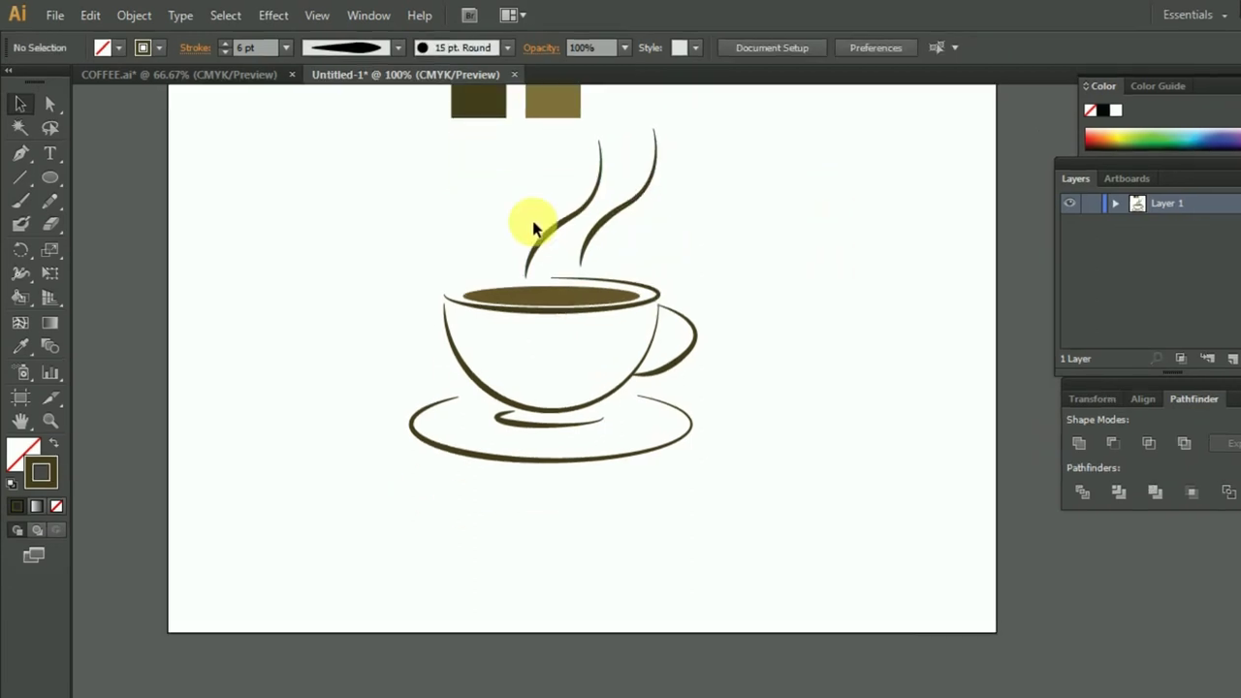
left_click_drag(498, 190, 679, 217)
scroll(679, 217, "up", 2)
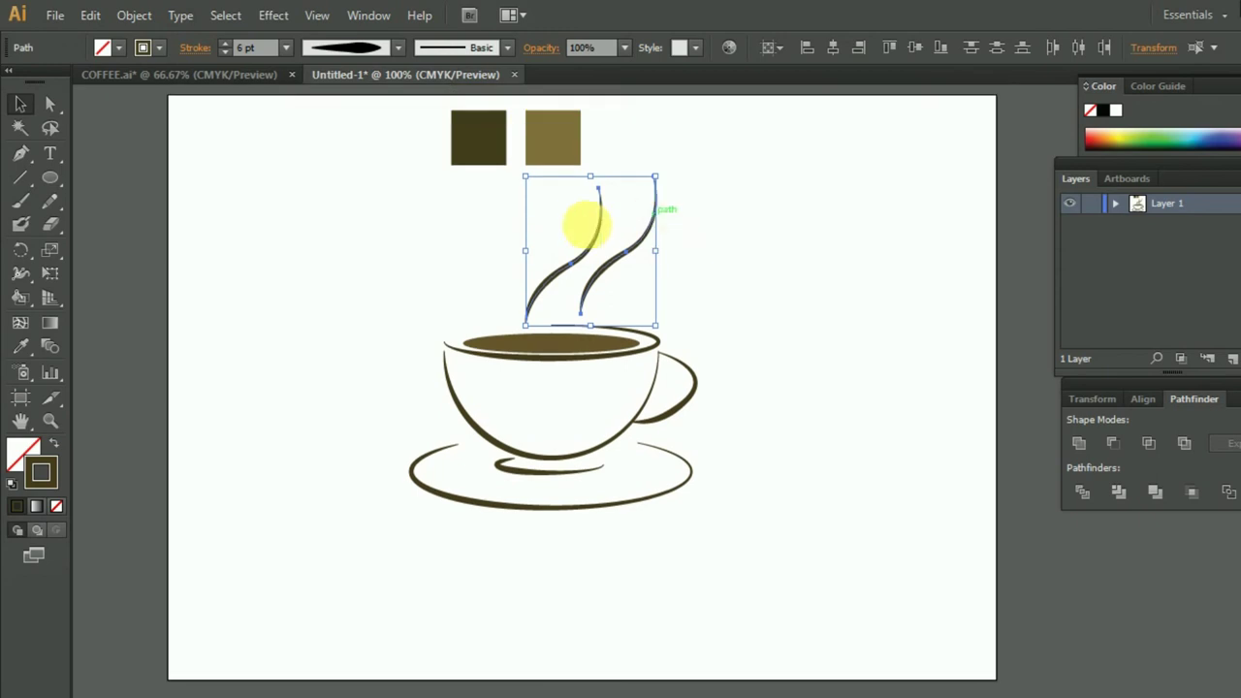
left_click(795, 271)
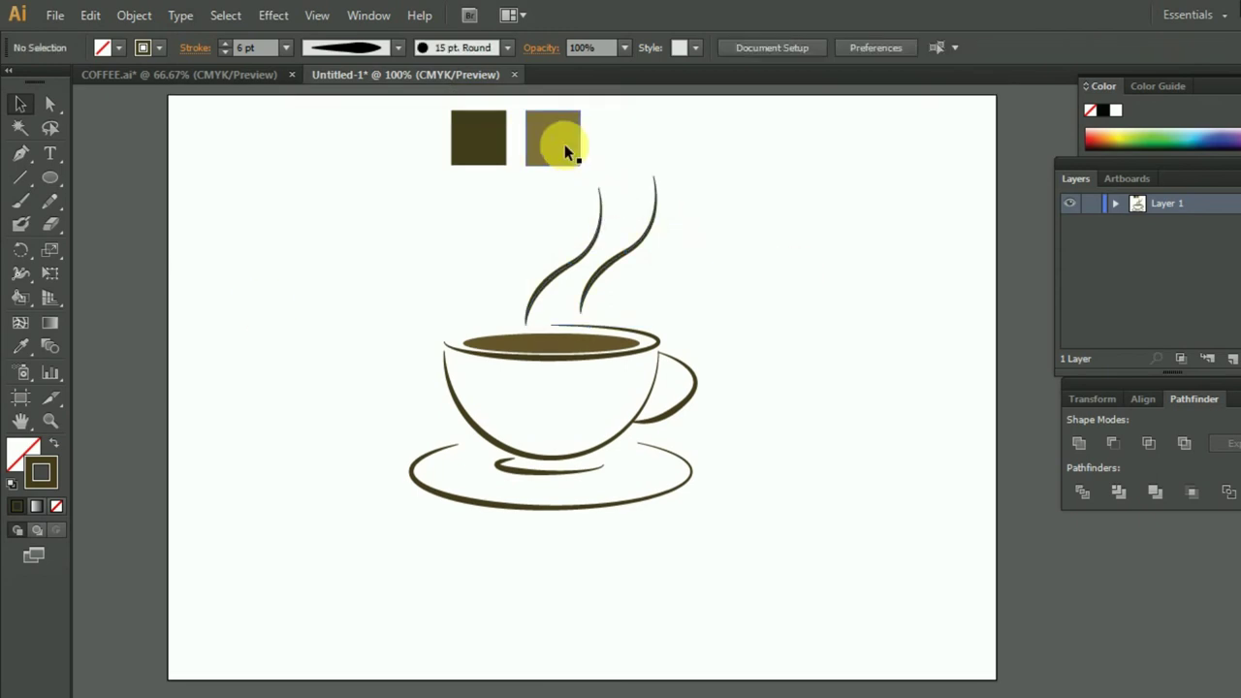
Read the light square's 7F6F39 fill and stroke both steam curves with #7F6F39
left_click(553, 139)
double_click(23, 451)
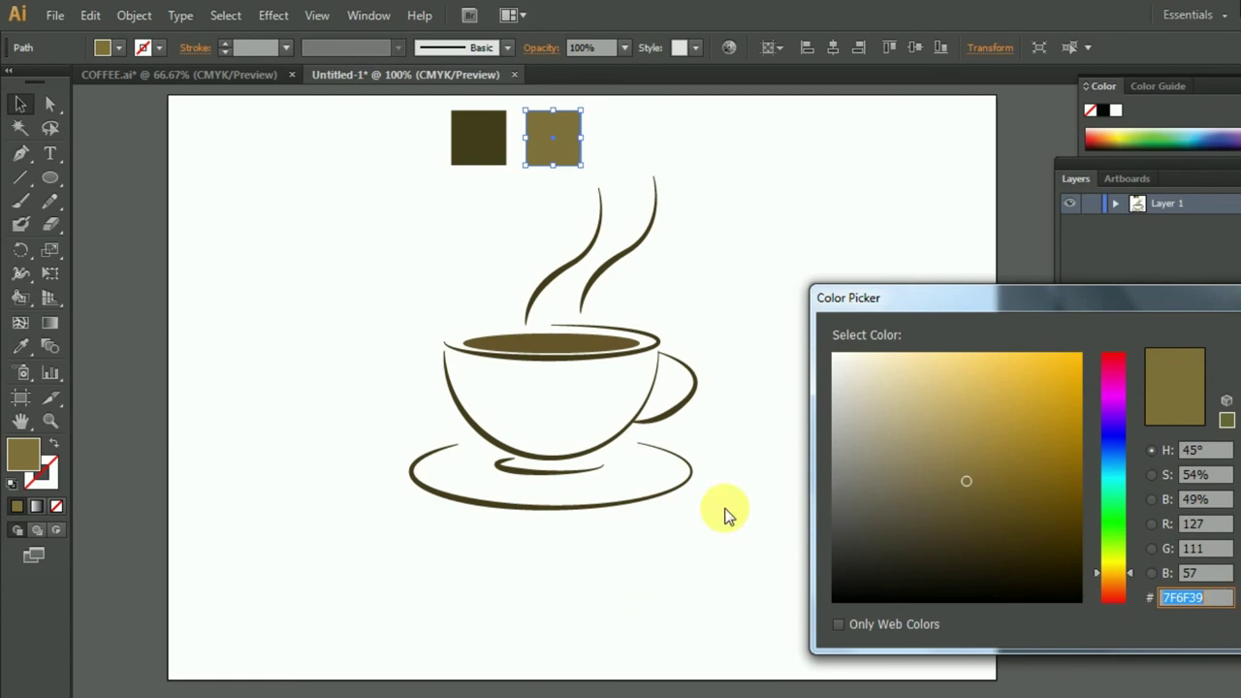
key("Return")
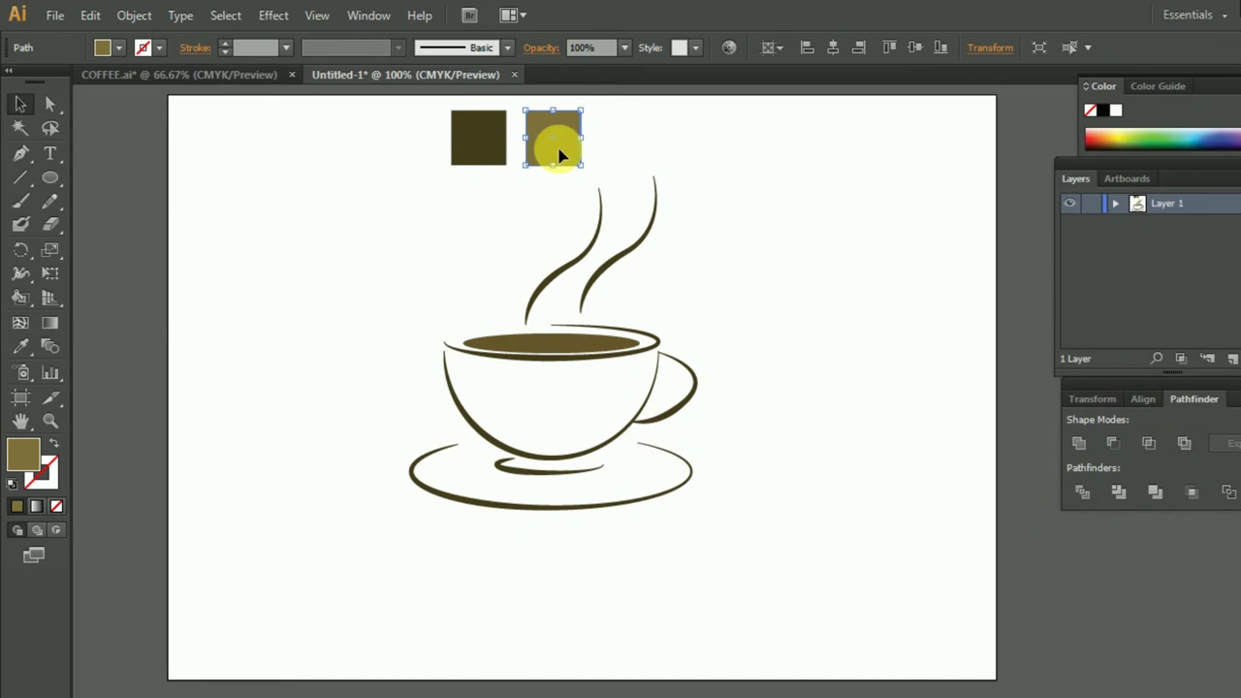
left_click_drag(515, 237, 668, 262)
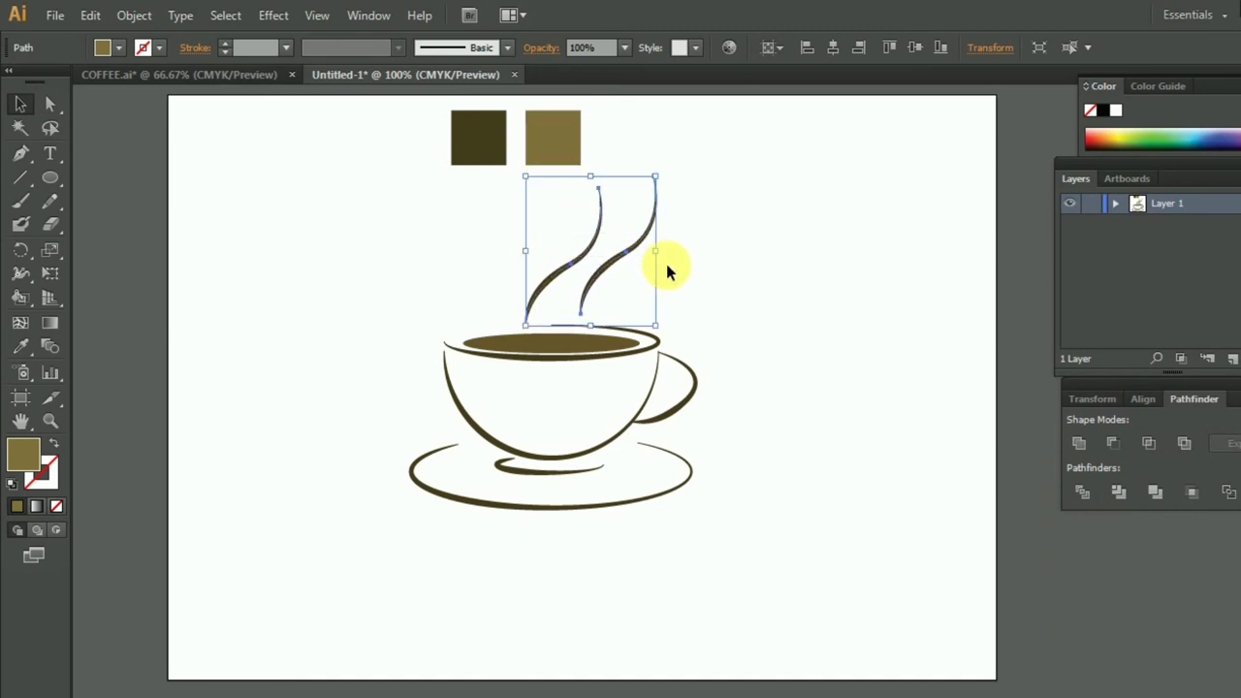
double_click(57, 463)
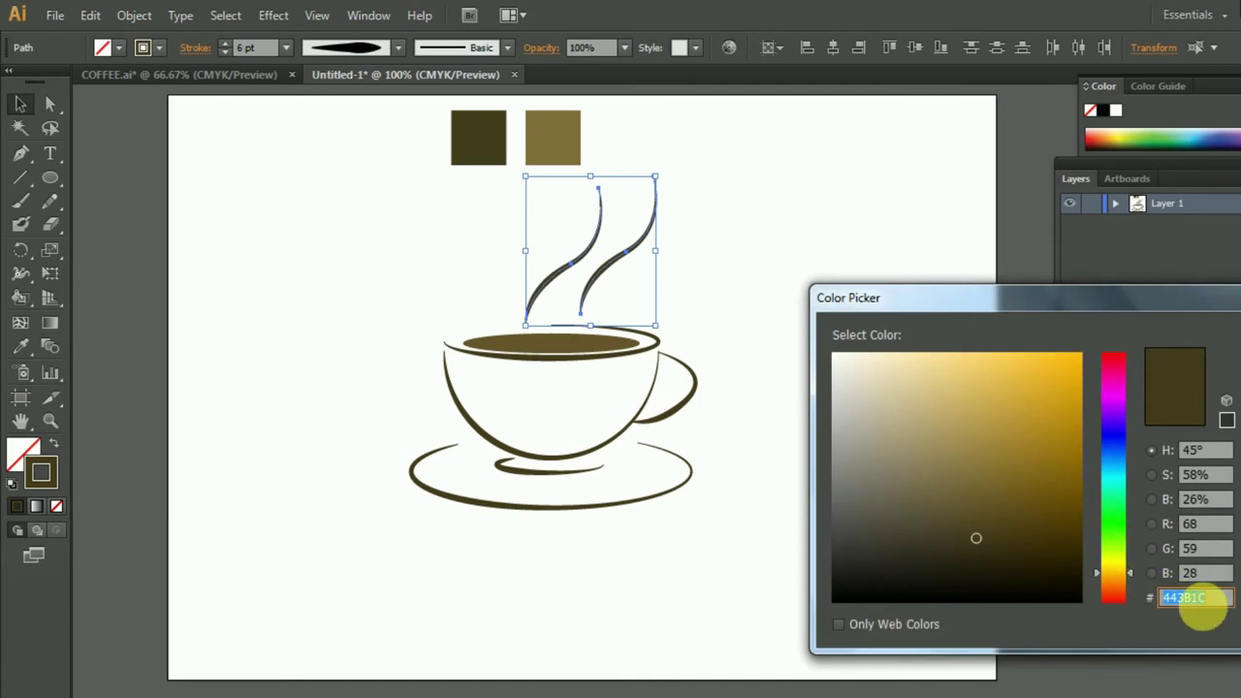
type("7F6F39")
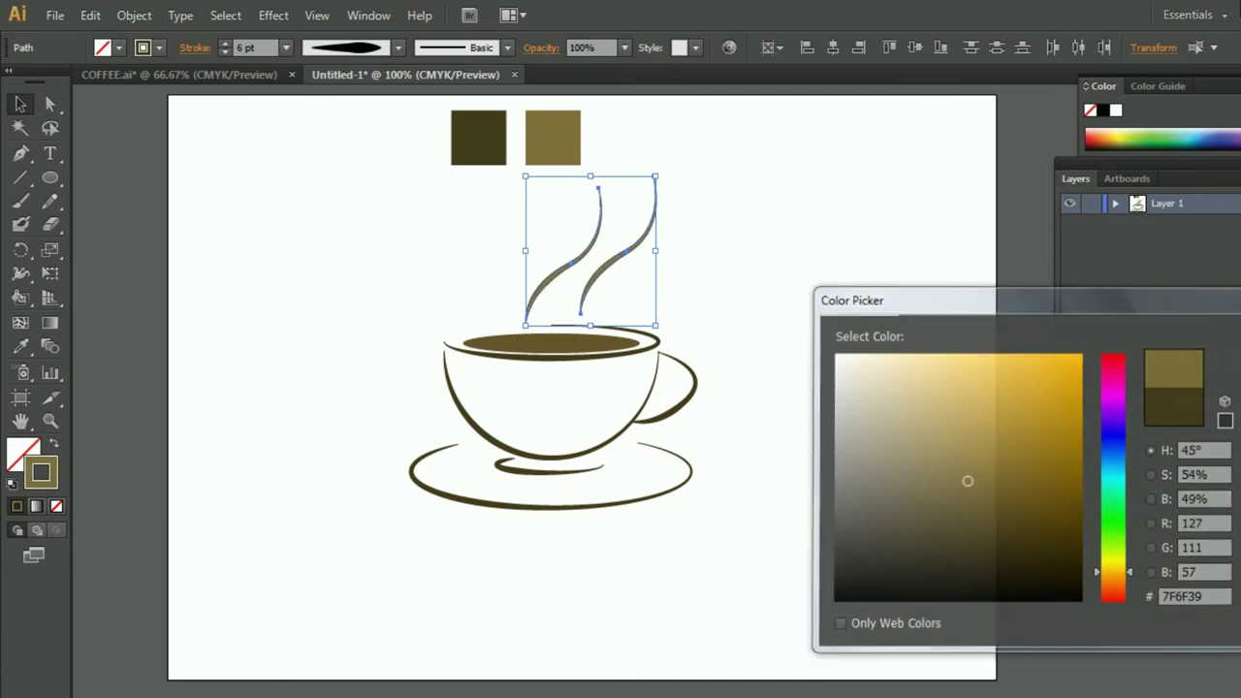
key("Return")
left_click(938, 451)
left_click(52, 157)
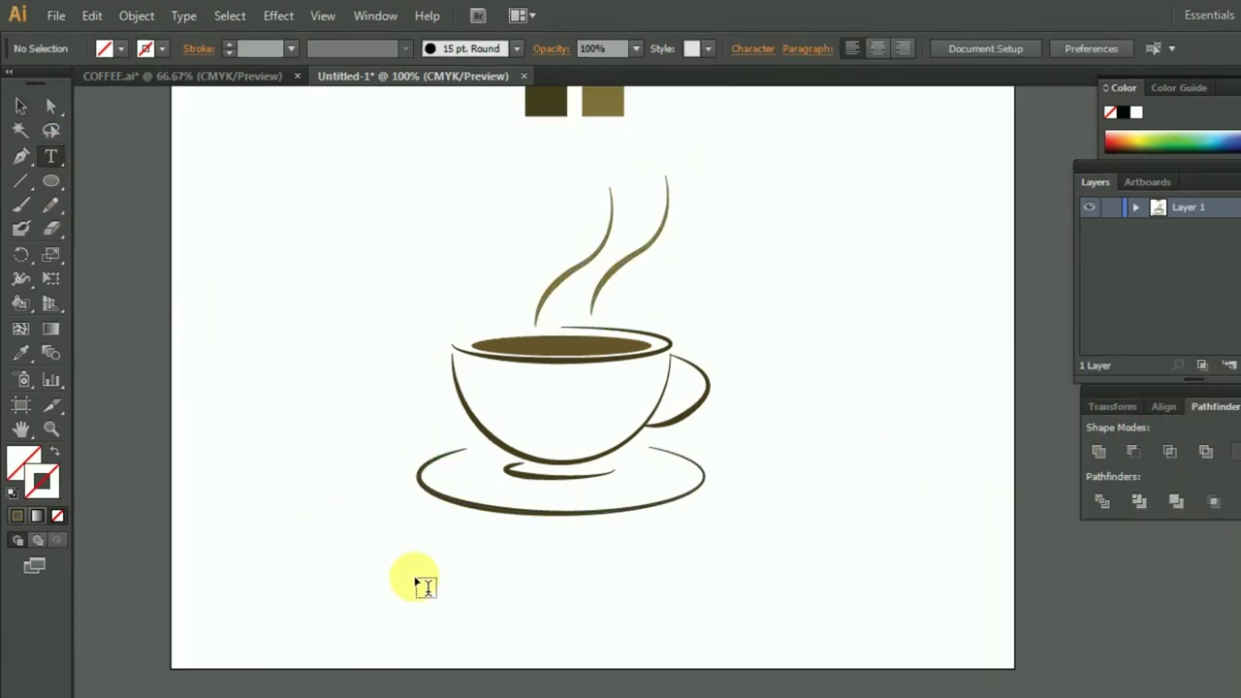
Type 'Coffee cup Logo' in 24 pt Myriad Pro below the saucer
left_click(423, 587)
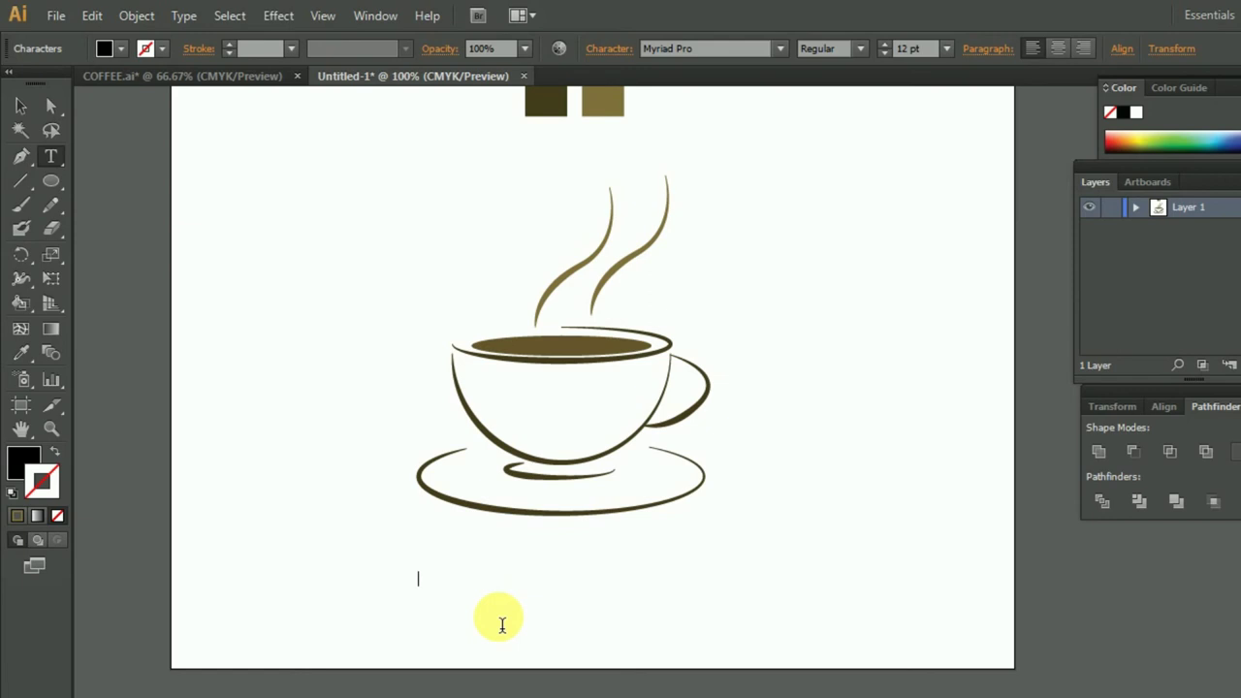
type("co")
key("BackSpace")
key("BackSpace")
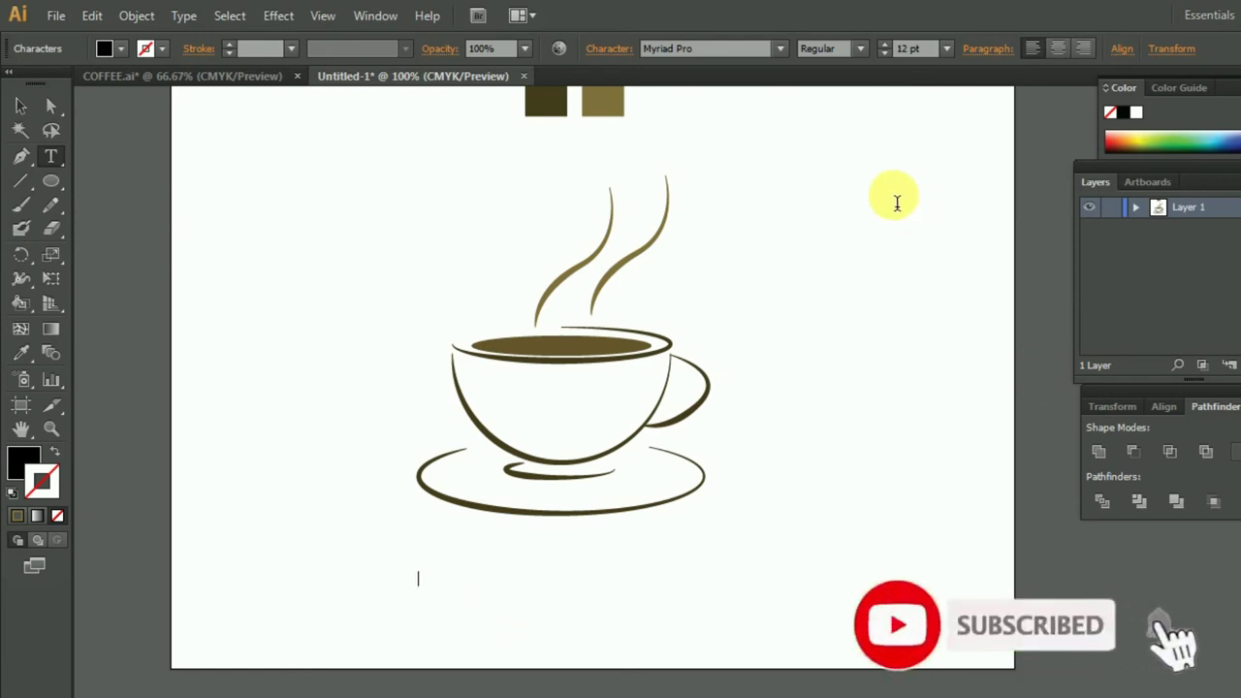
left_click(780, 48)
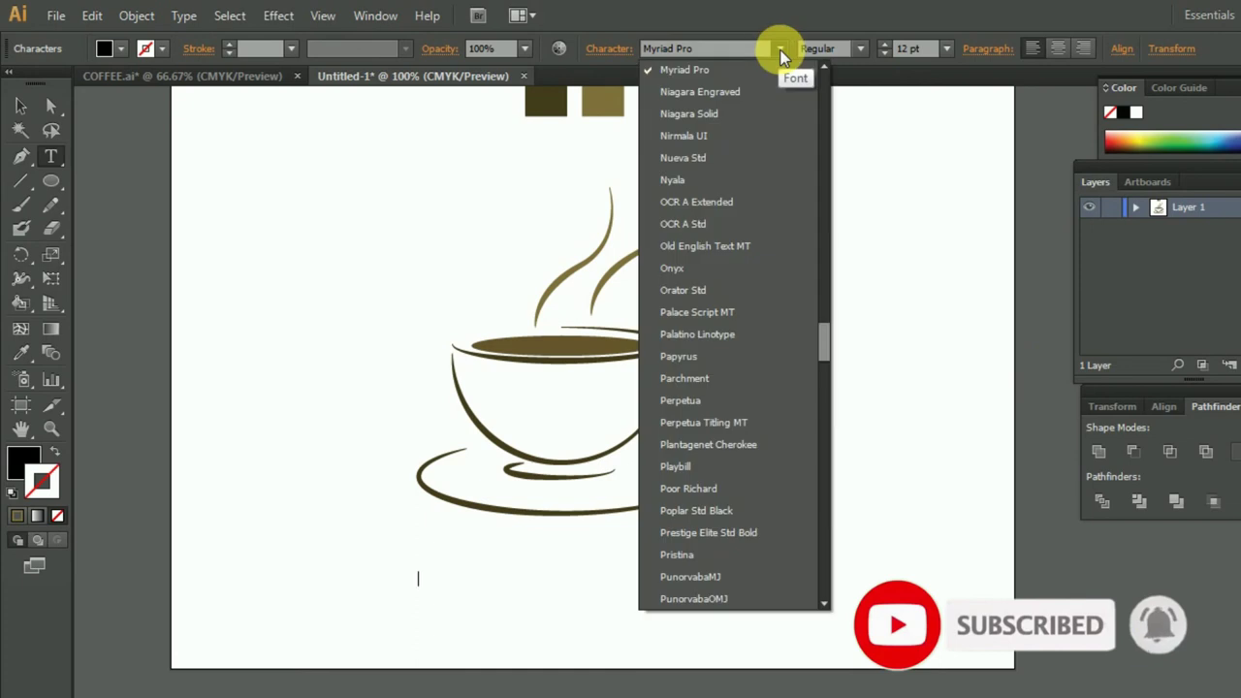
left_click(914, 49)
left_click(946, 48)
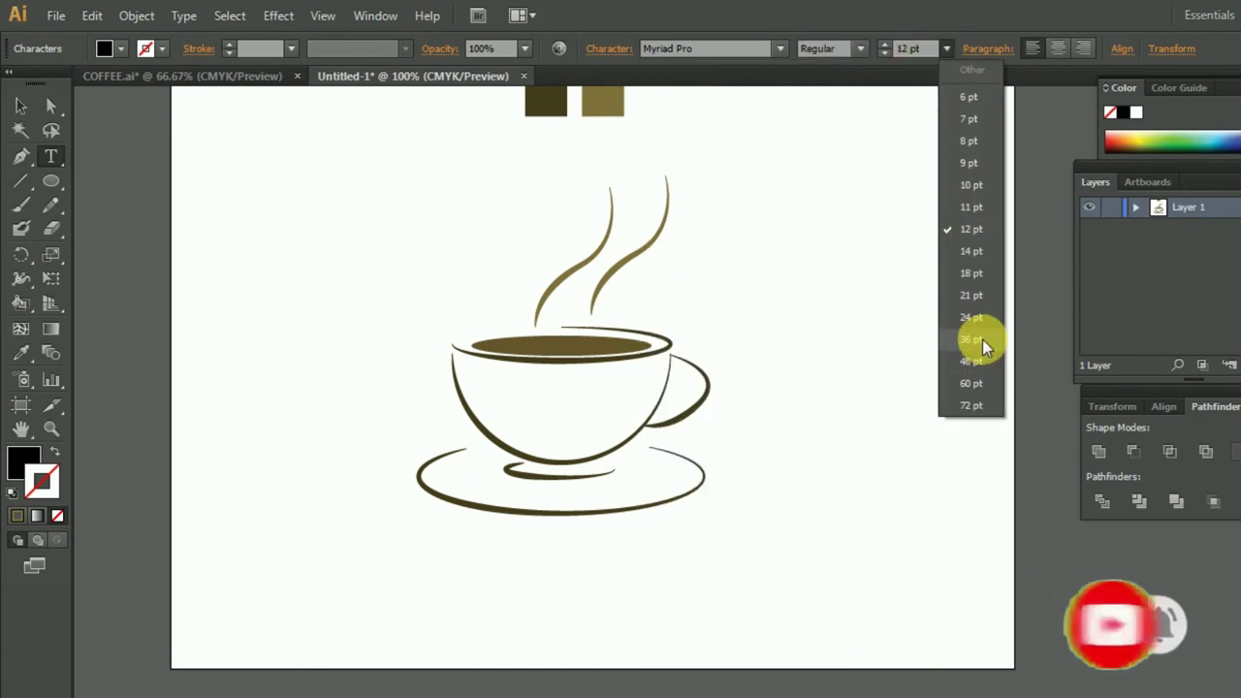
left_click(970, 317)
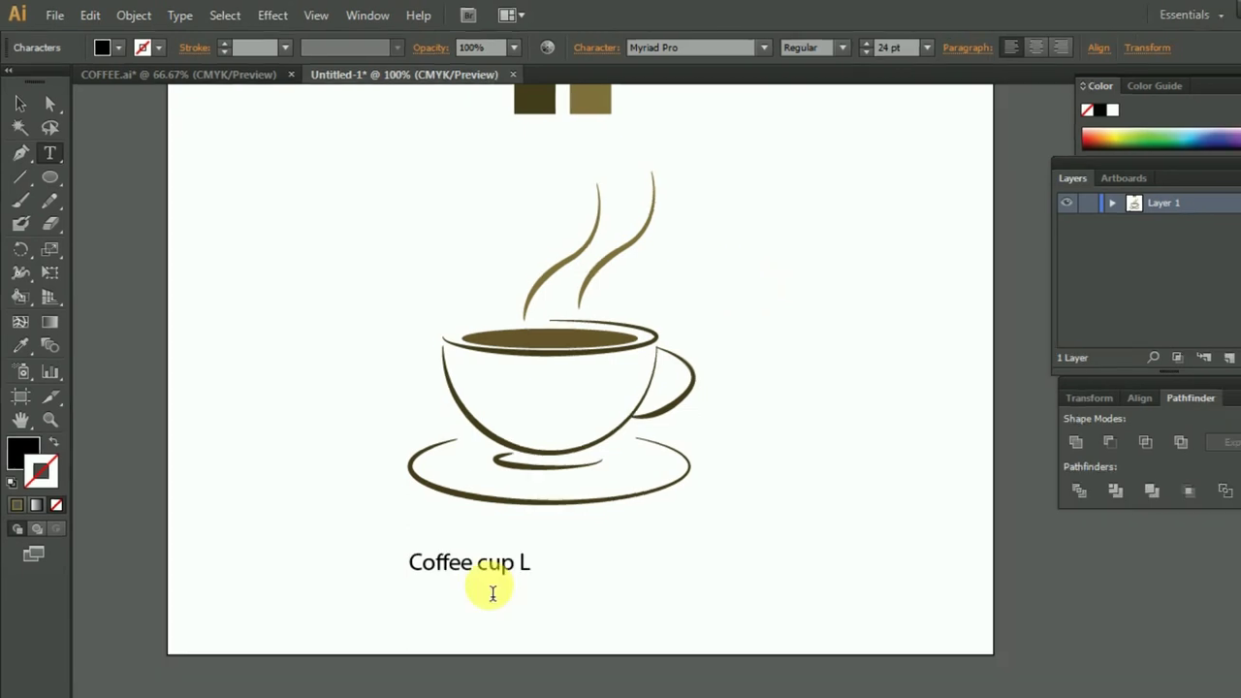
type("Coffee cup Logo")
left_click(20, 104)
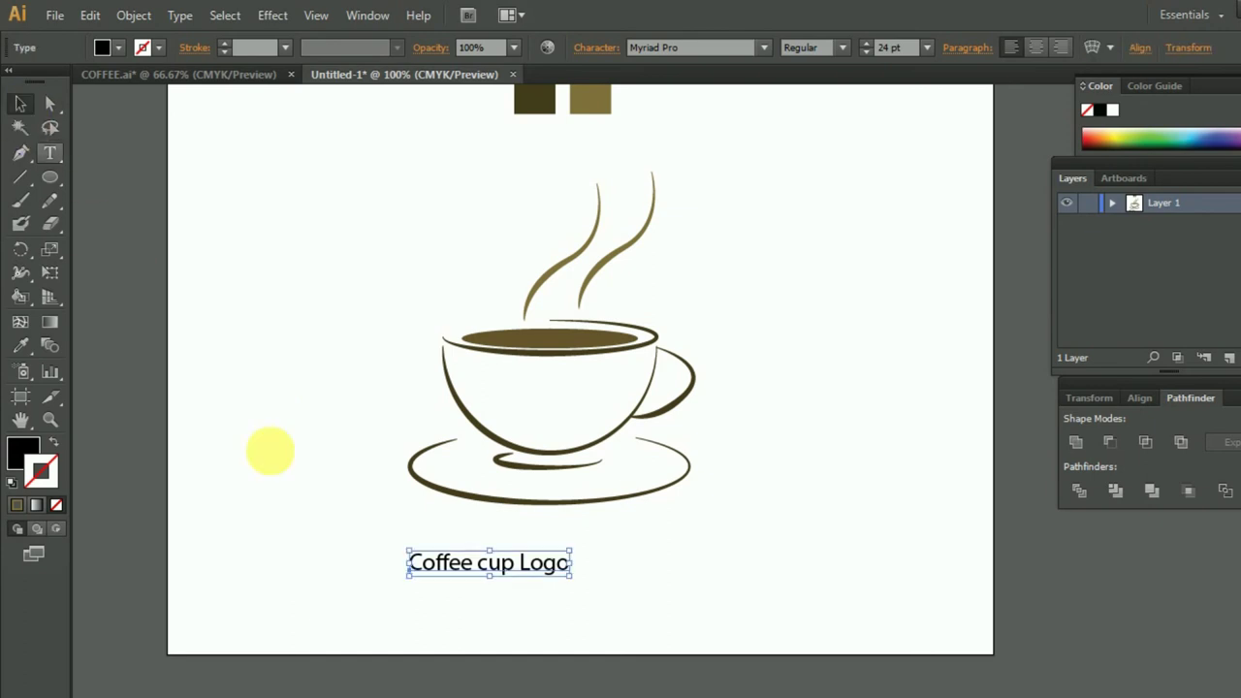
Enlarge the caption to 36 pt, centre it below the cup, and group the cup paths
left_click_drag(492, 569, 560, 558)
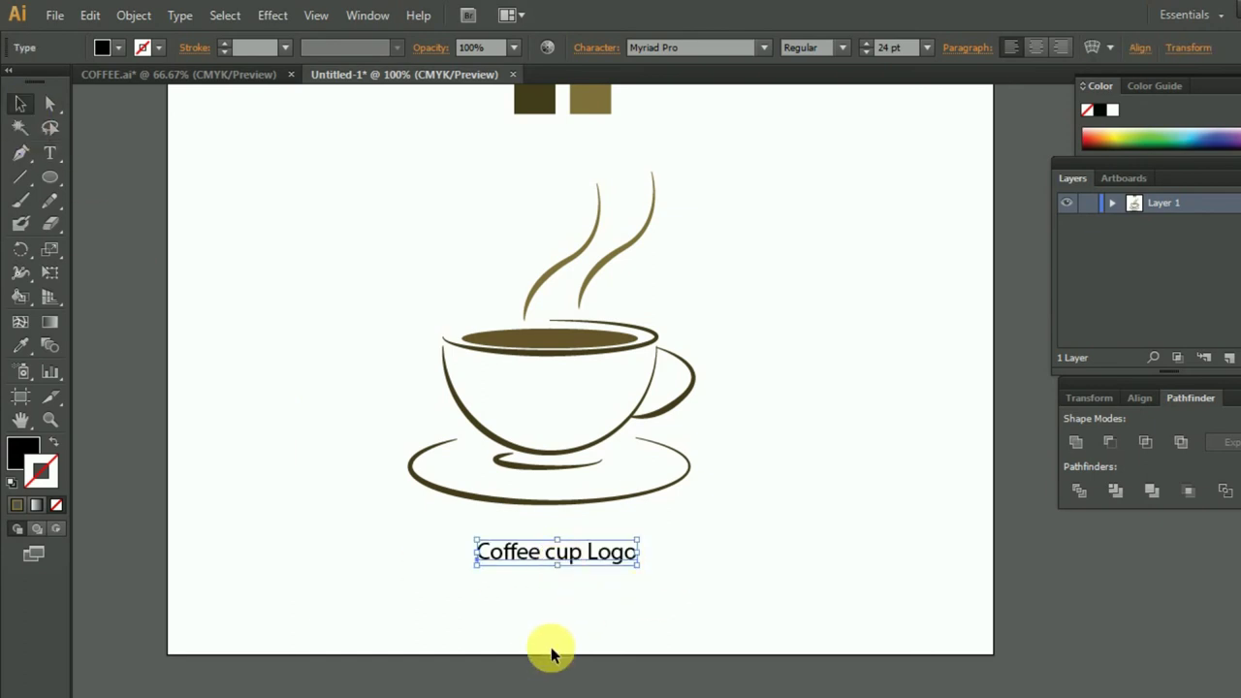
left_click(926, 47)
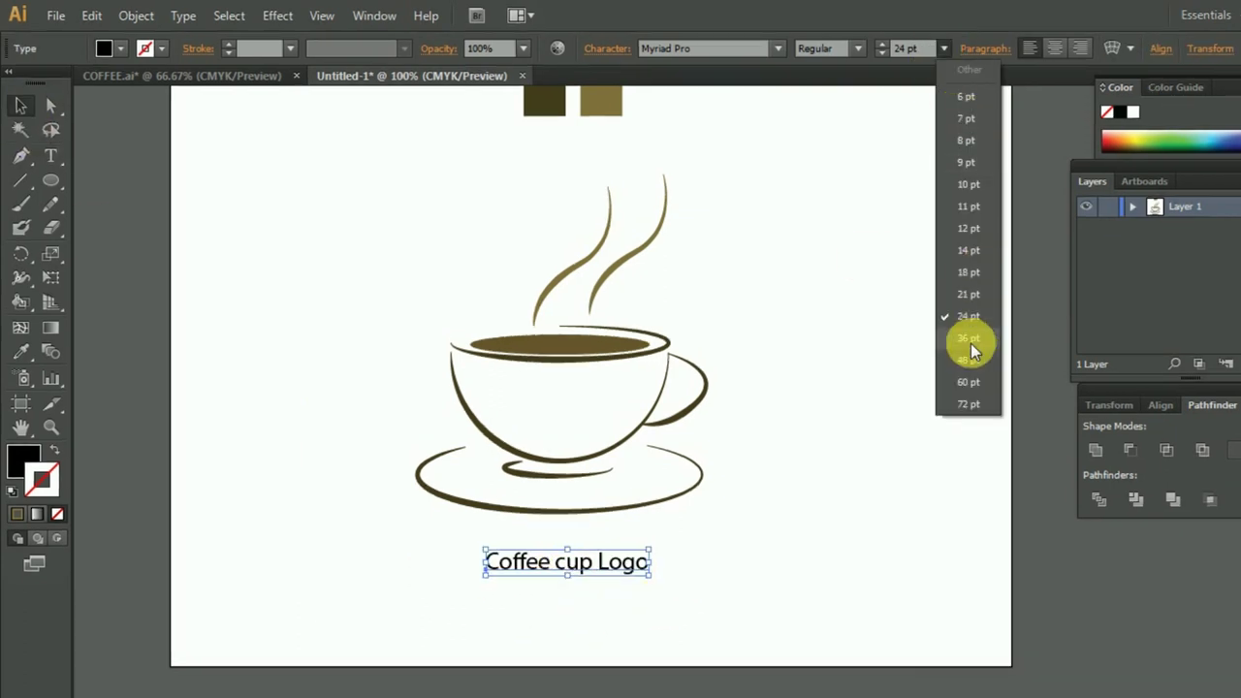
left_click(970, 340)
left_click_drag(661, 558, 611, 557)
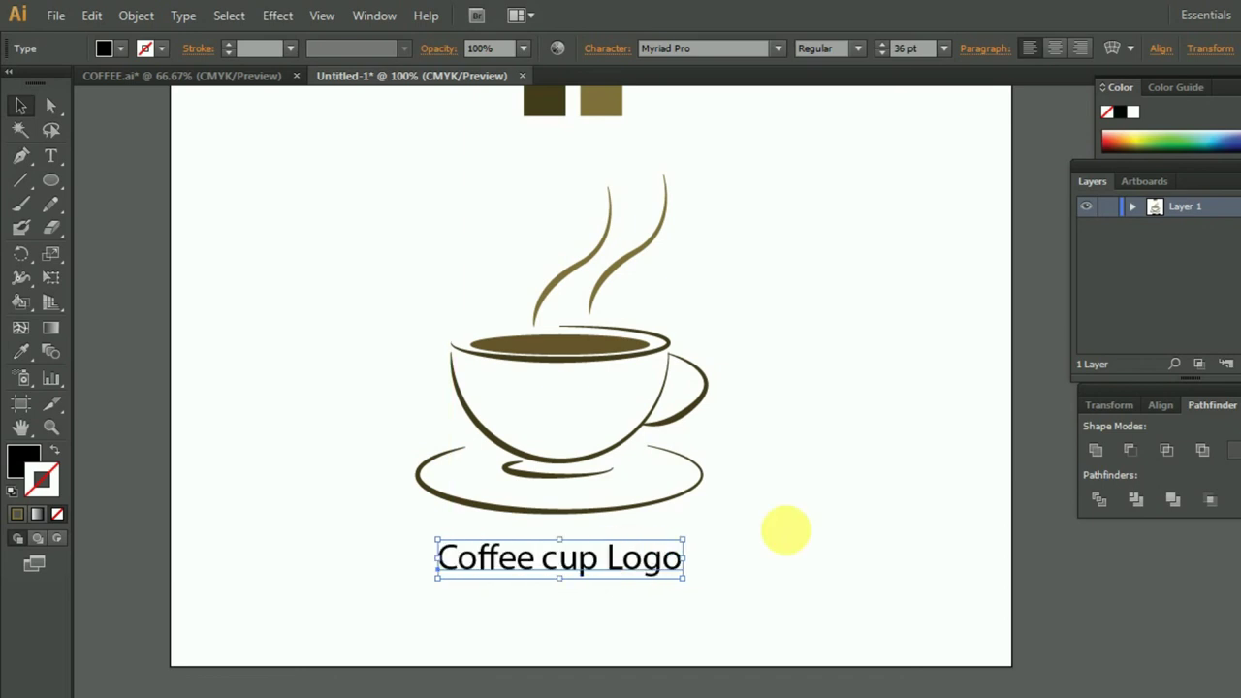
left_click(788, 514)
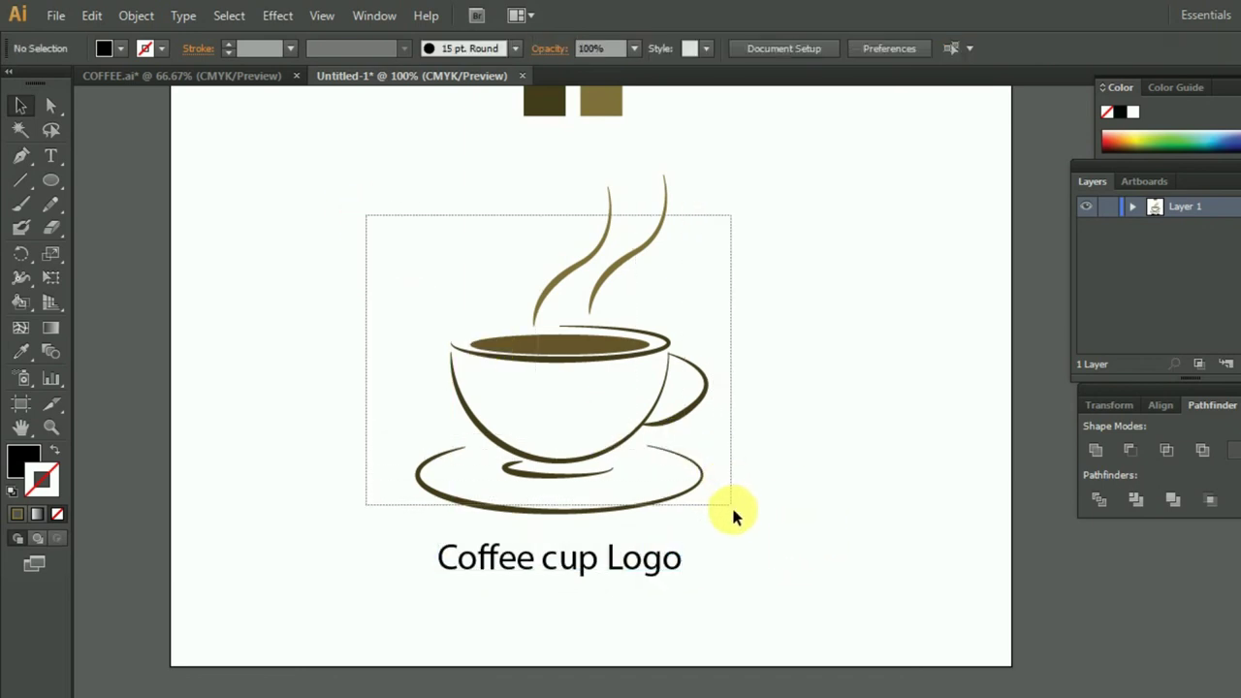
left_click_drag(367, 221, 734, 512)
key("ctrl+g")
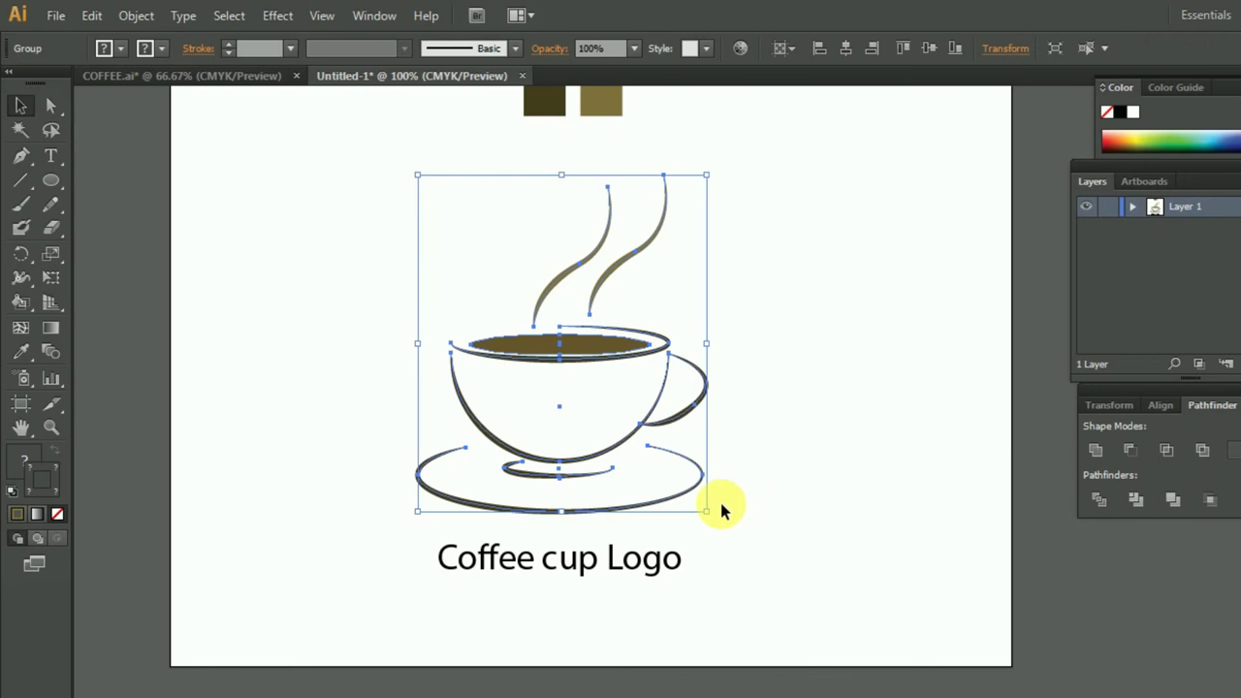
Change the 'Coffee cup Logo' caption font to Blacksword script
left_click(475, 548)
left_click(653, 47)
type("Blackadder ITC")
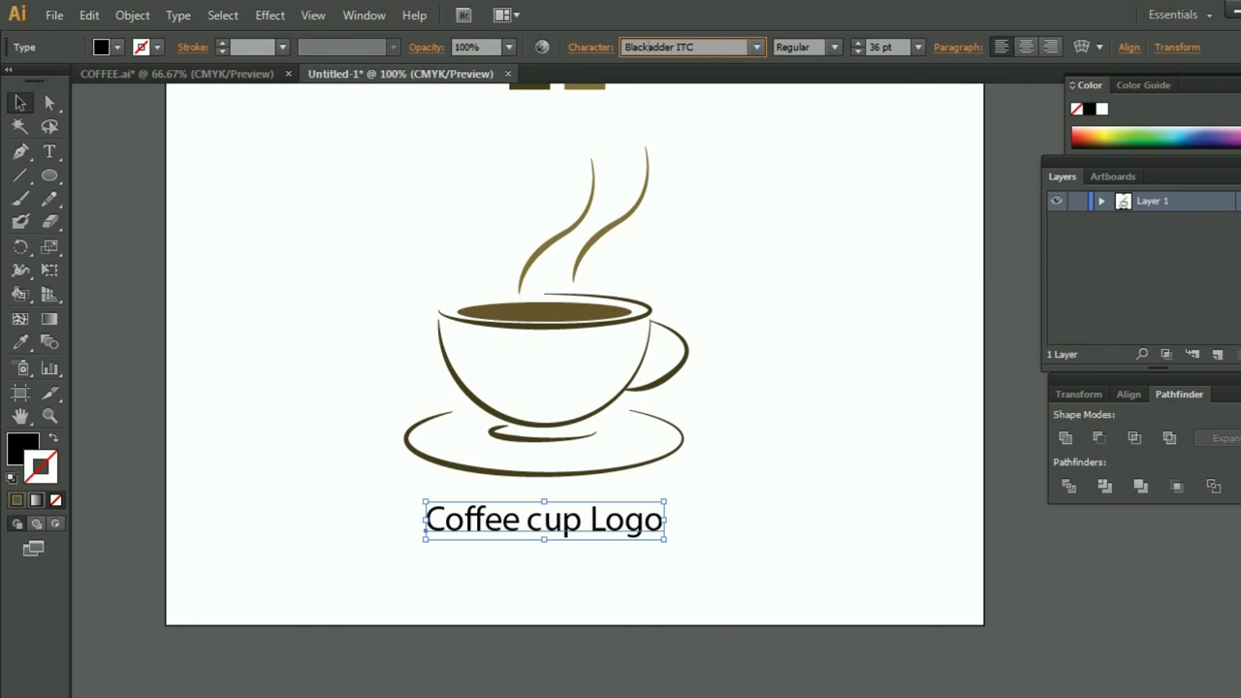
left_click(755, 48)
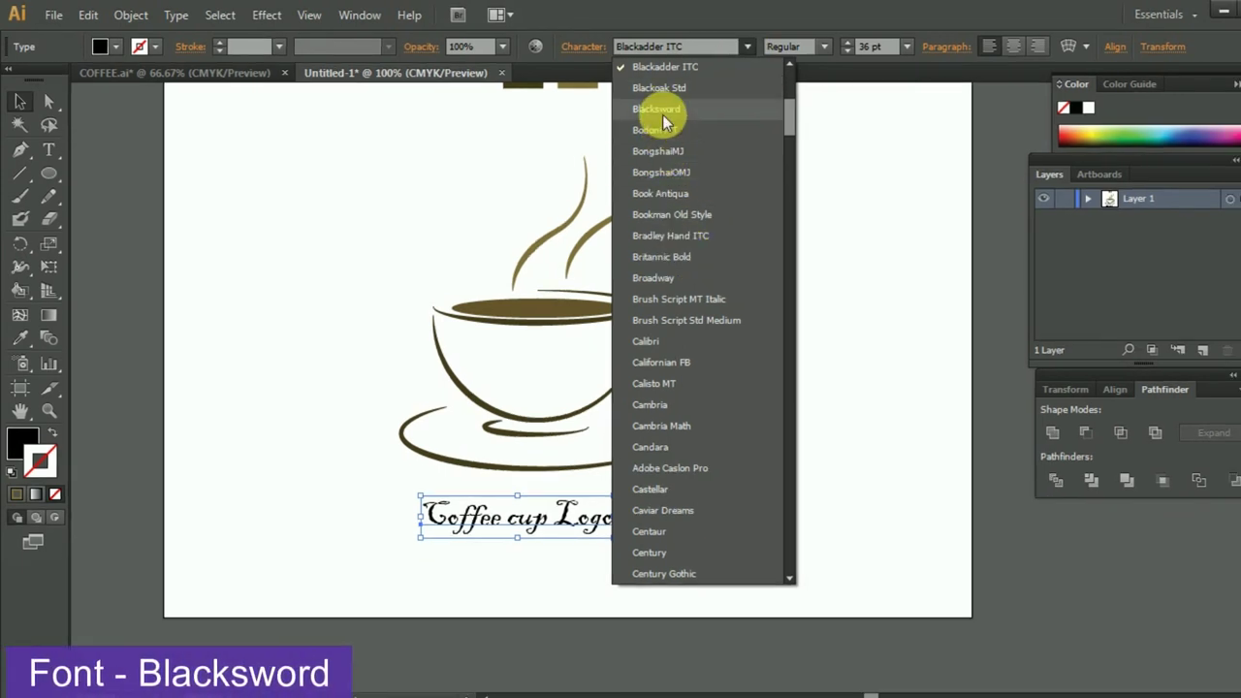
left_click(663, 110)
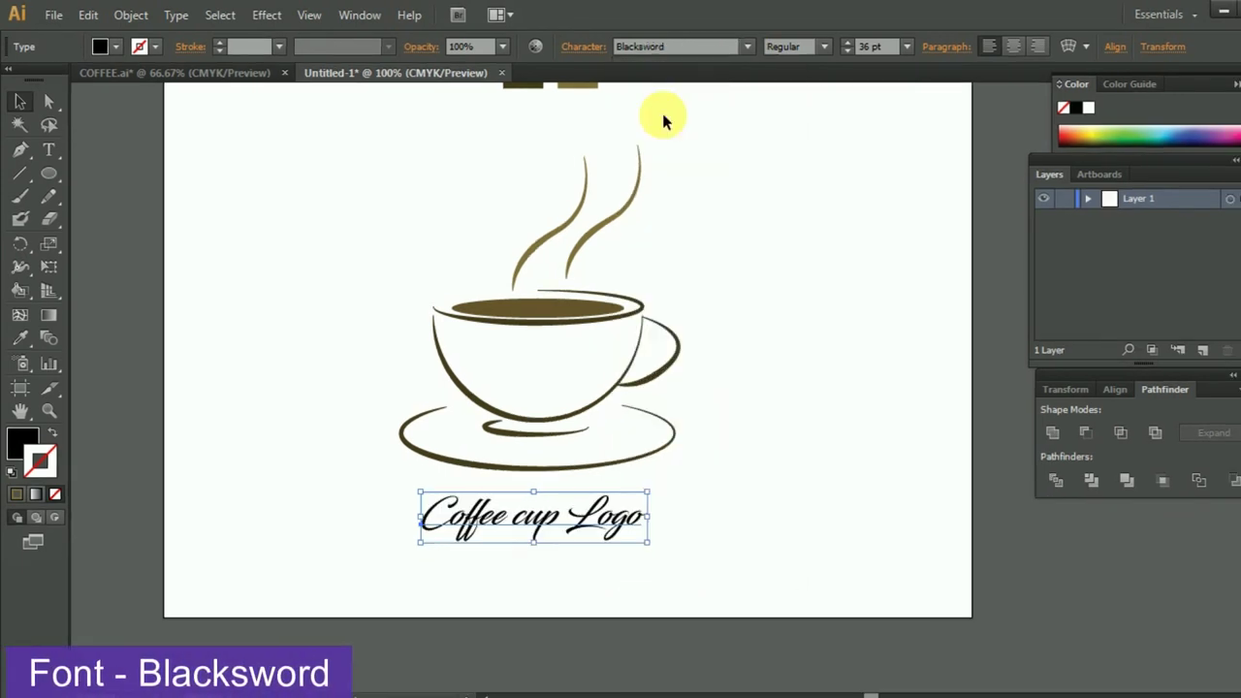
left_click(643, 546)
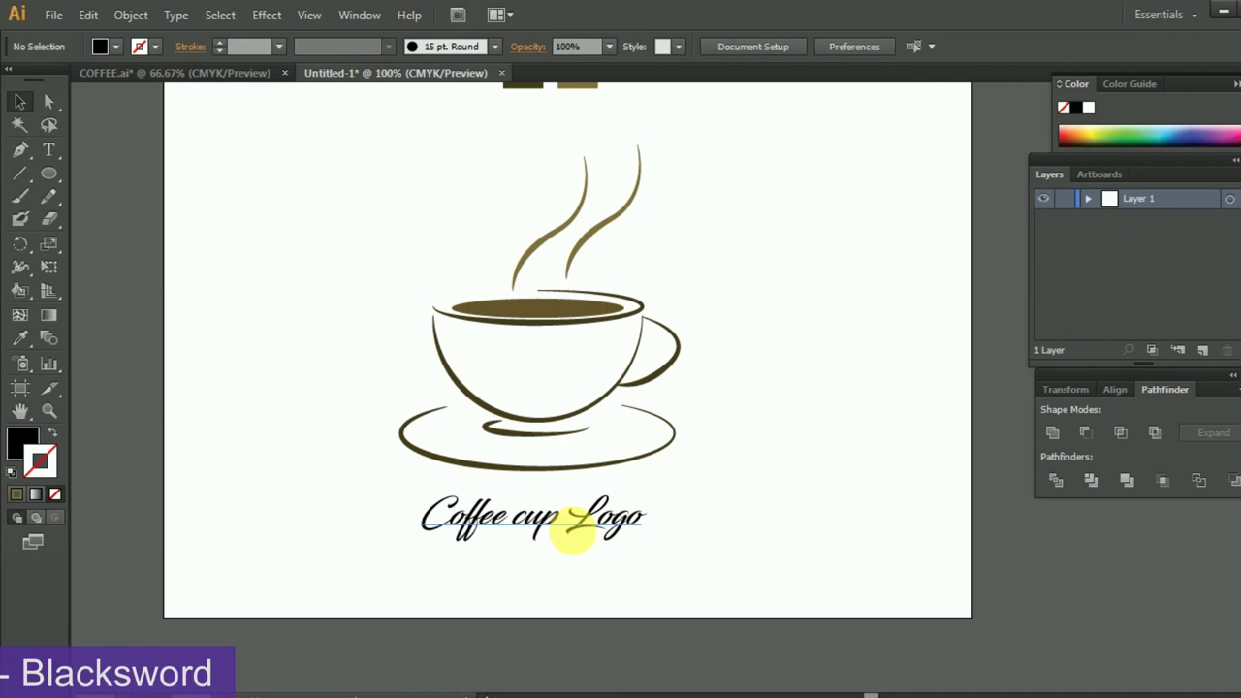
left_click(536, 531)
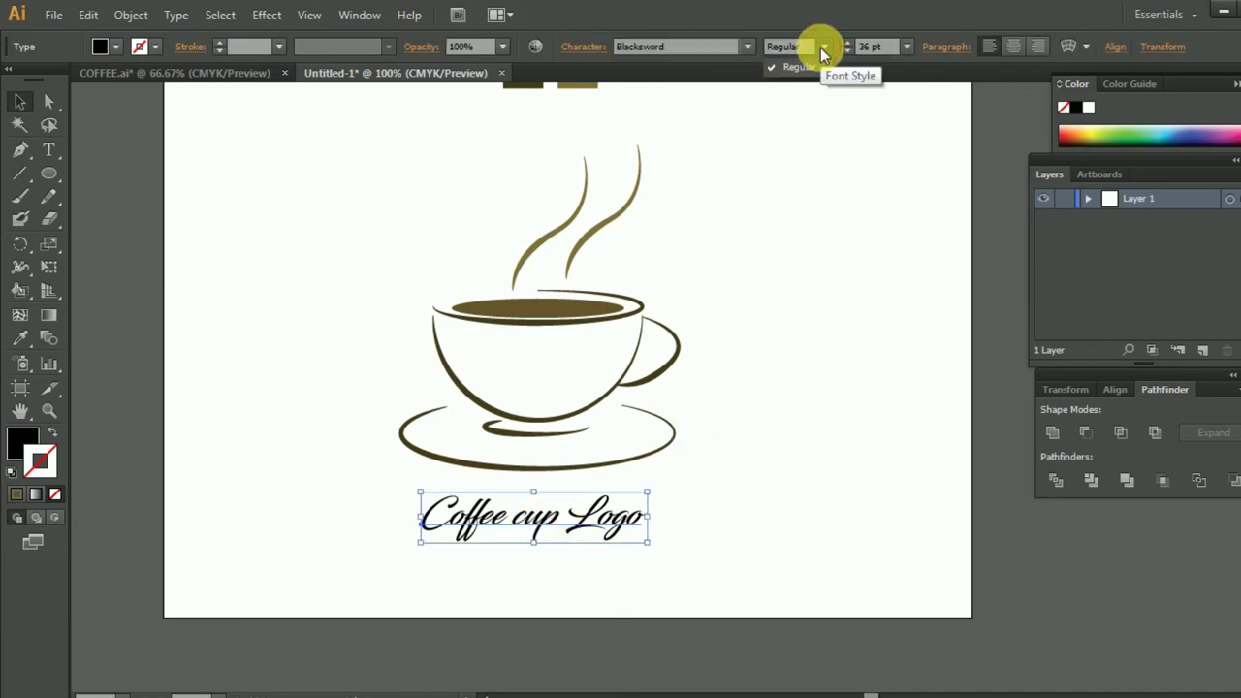
scroll(386, 501, "up", 1)
left_click(20, 338)
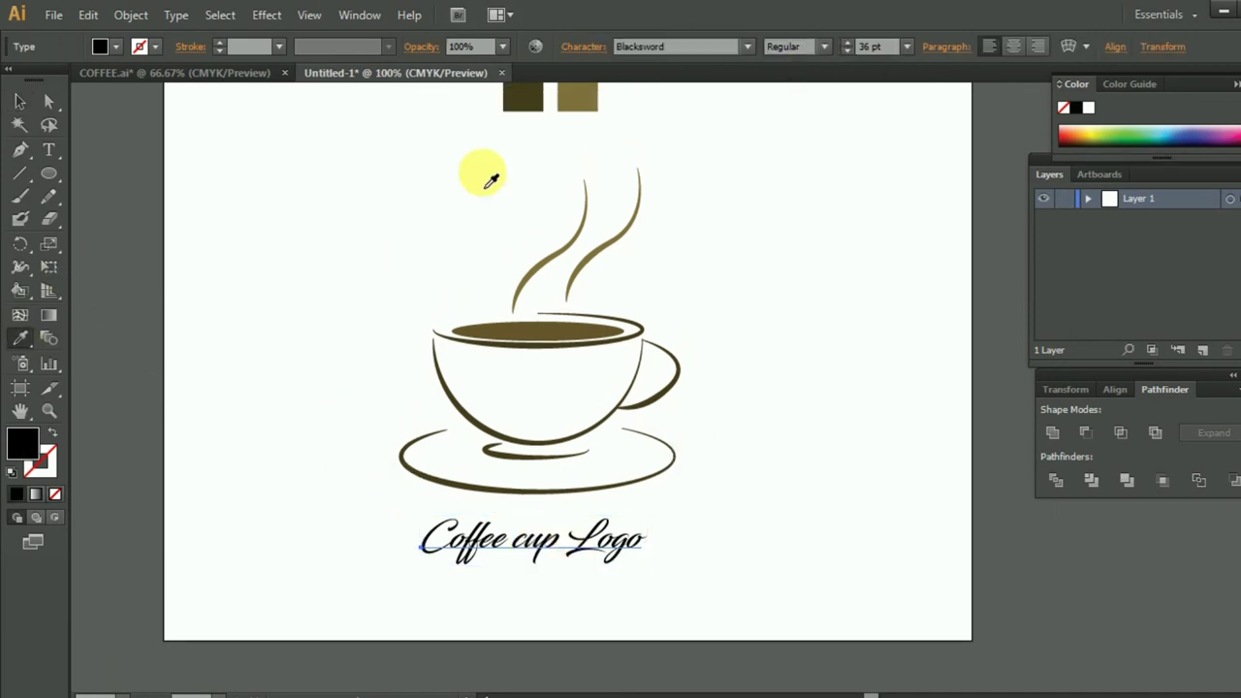
Colour the 'Coffee cup Logo' text with the dark brown sample colour
left_click(523, 102)
left_click(19, 101)
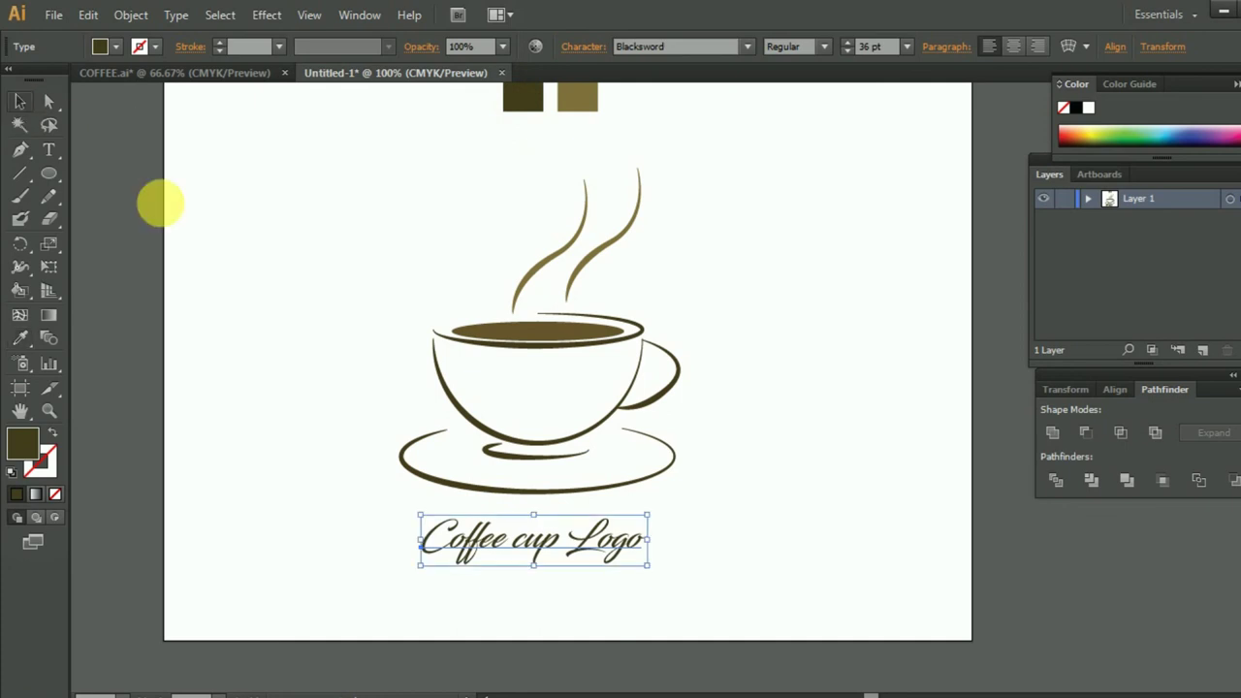
left_click(801, 472)
Delete the two colour sample squares from the artboard
scroll(678, 388, "up", 1)
left_click_drag(456, 123, 631, 160)
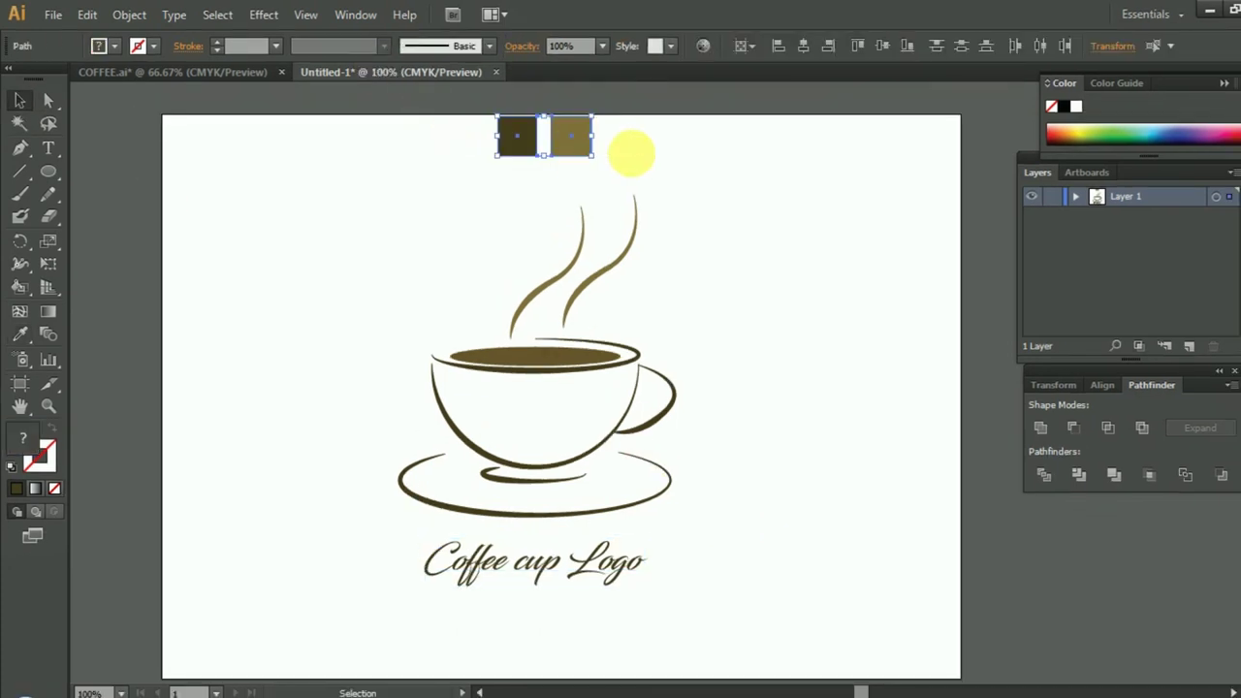
key("Delete")
scroll(631, 175, "down", 1)
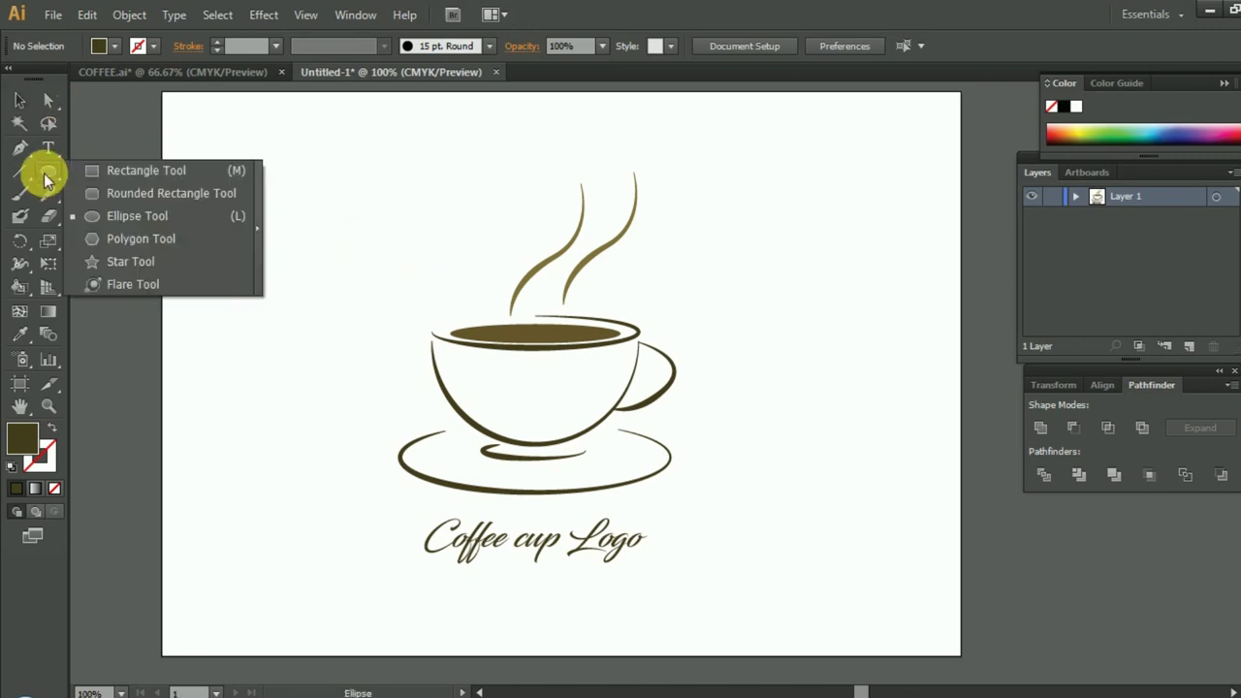
left_click_drag(46, 179, 103, 175)
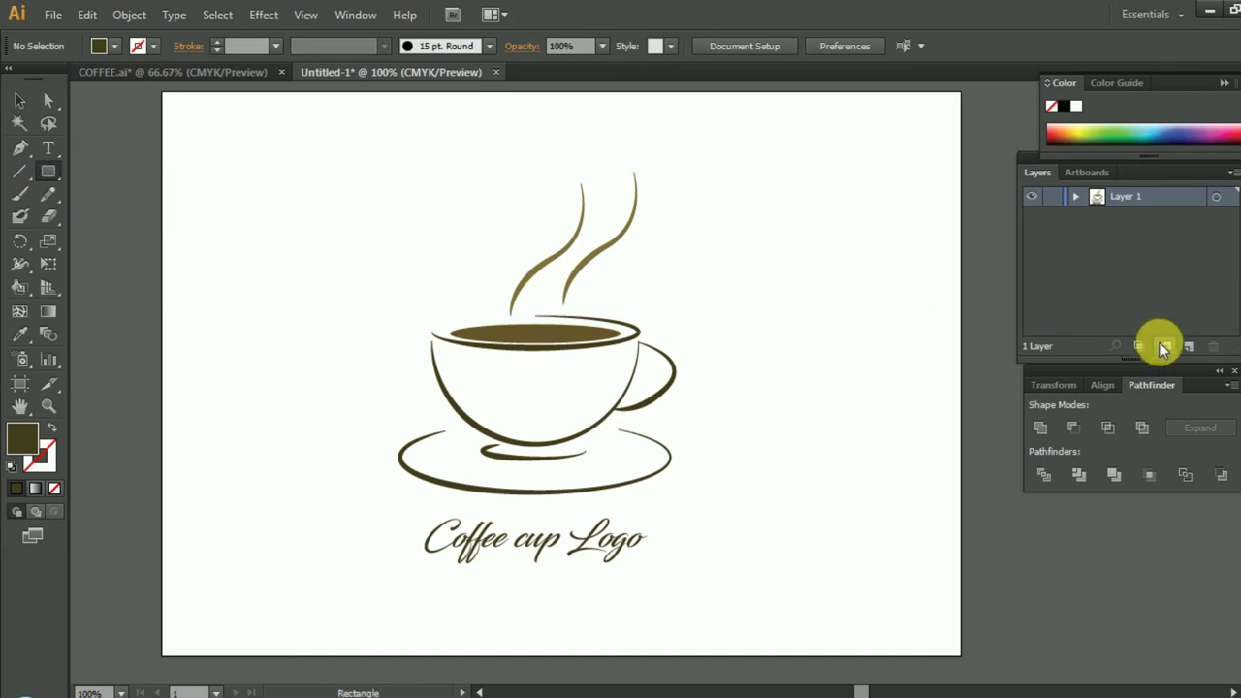
Add a new layer and draw a rectangle covering the whole artboard
left_click(1185, 347)
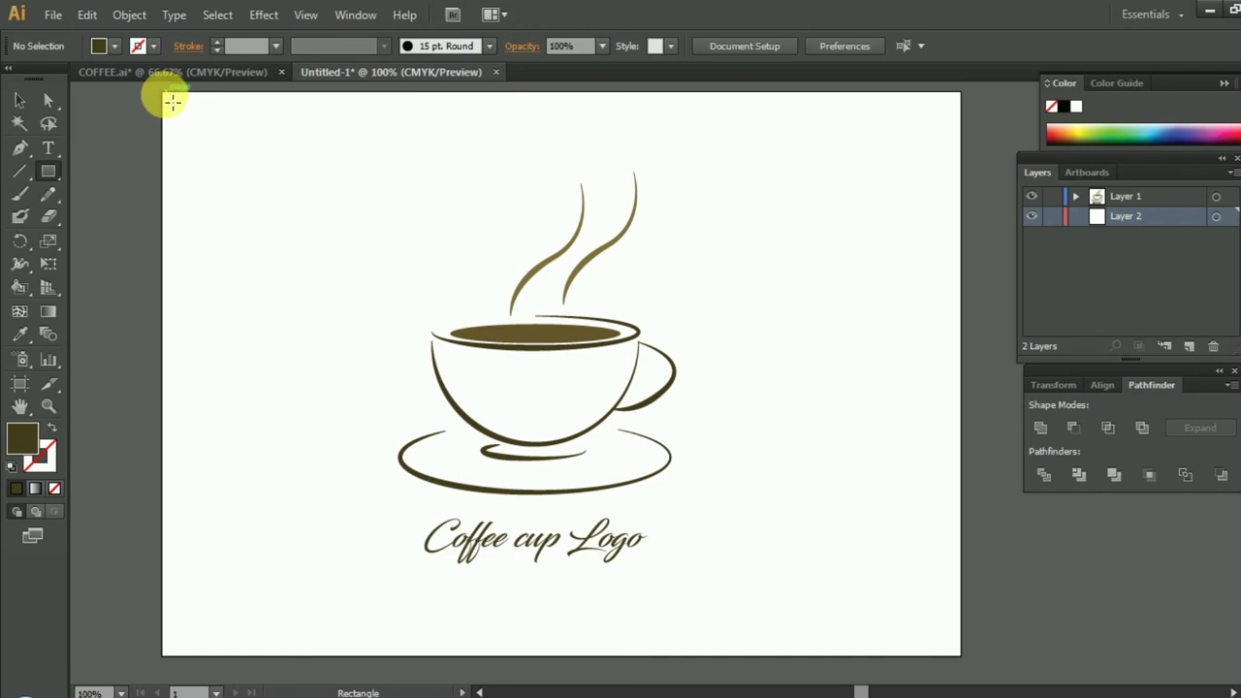
left_click_drag(169, 100, 968, 660)
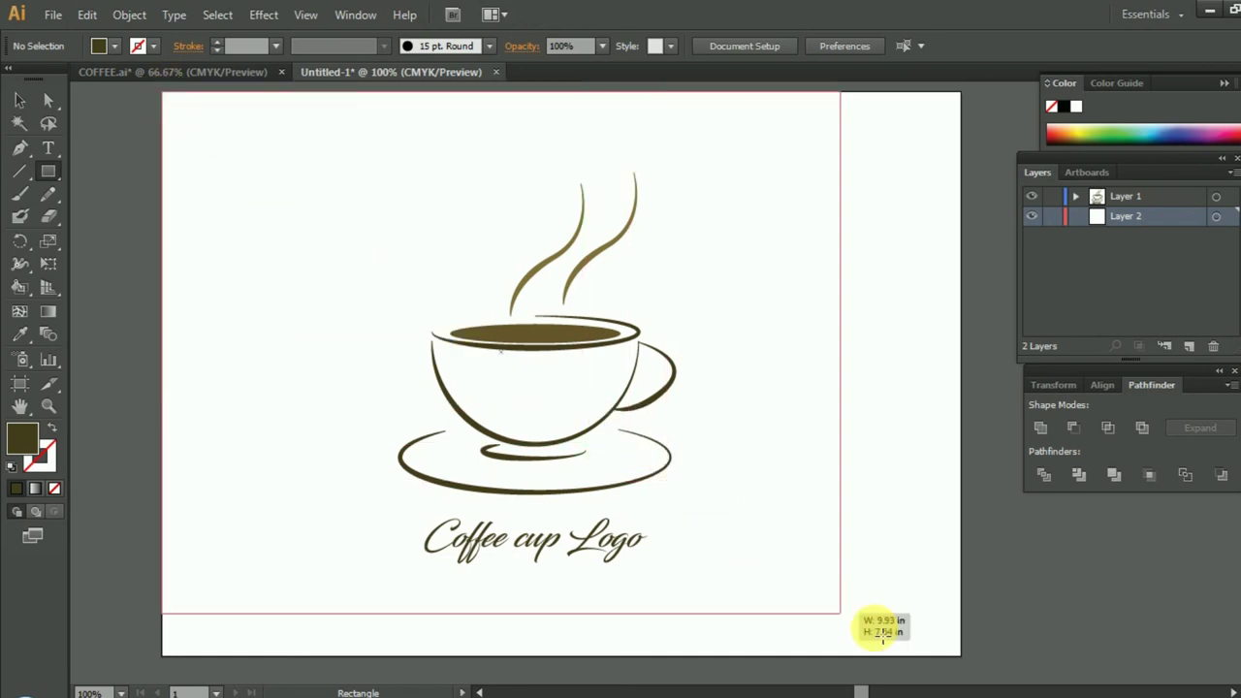
key("v")
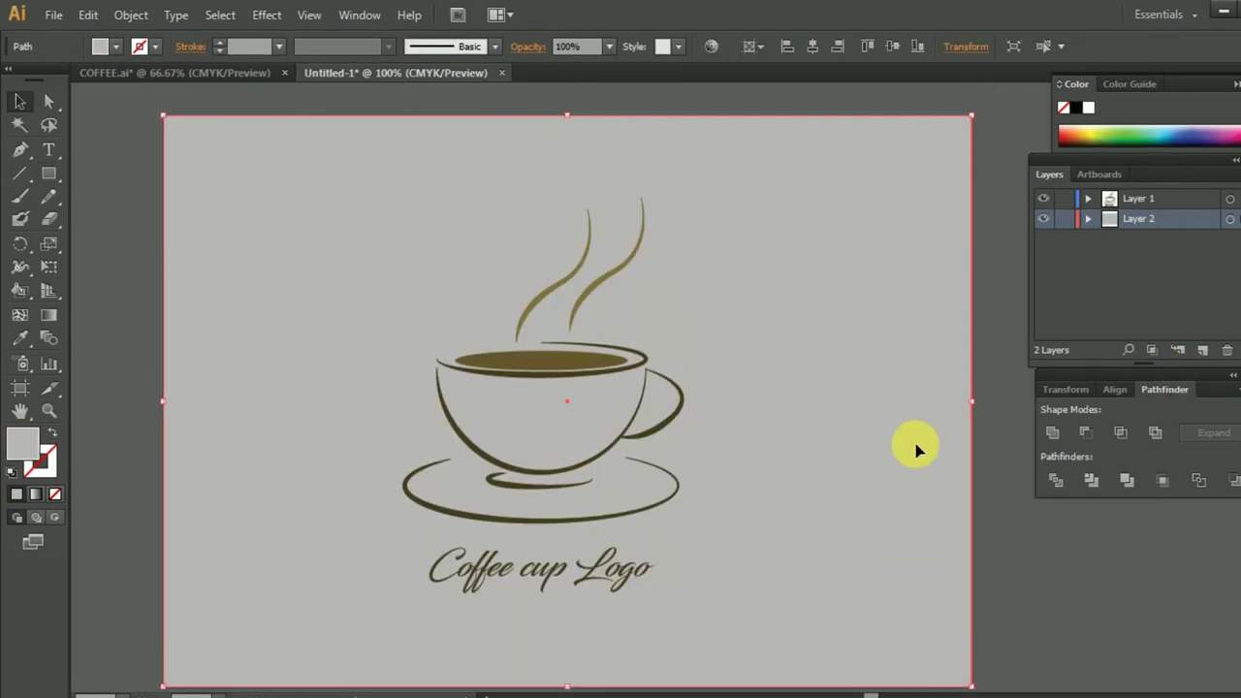
Fill the background rectangle with a darker grey swatch
left_click(115, 47)
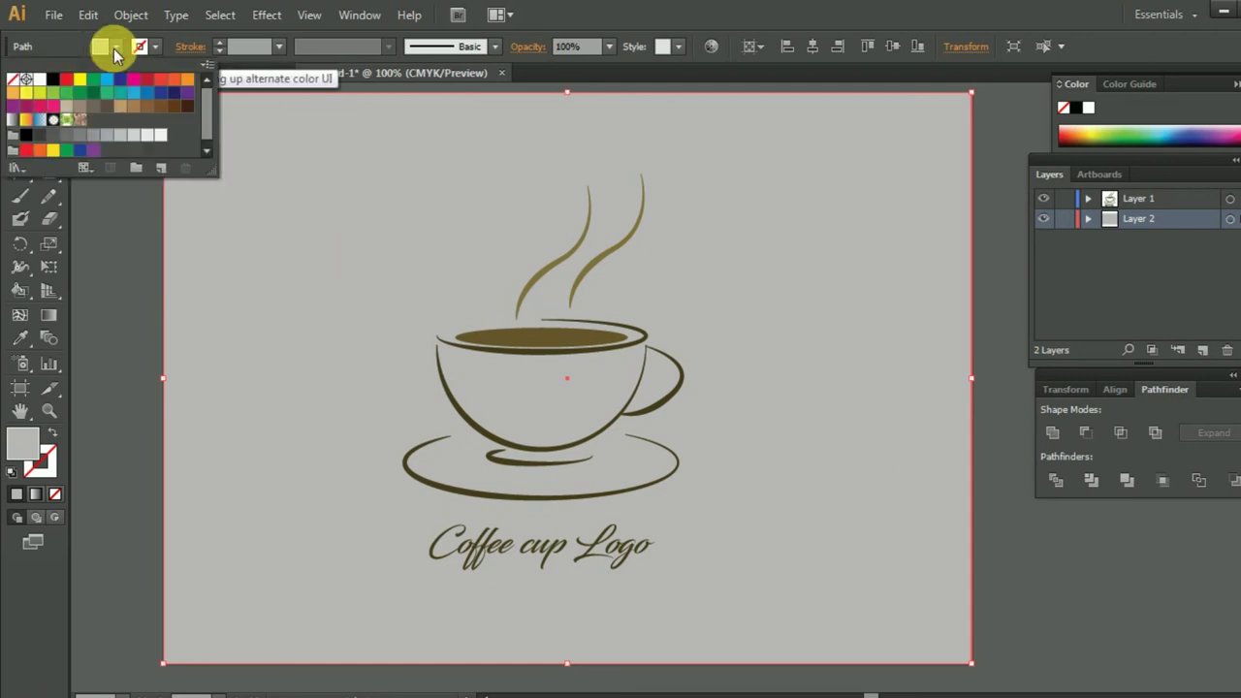
left_click(101, 137)
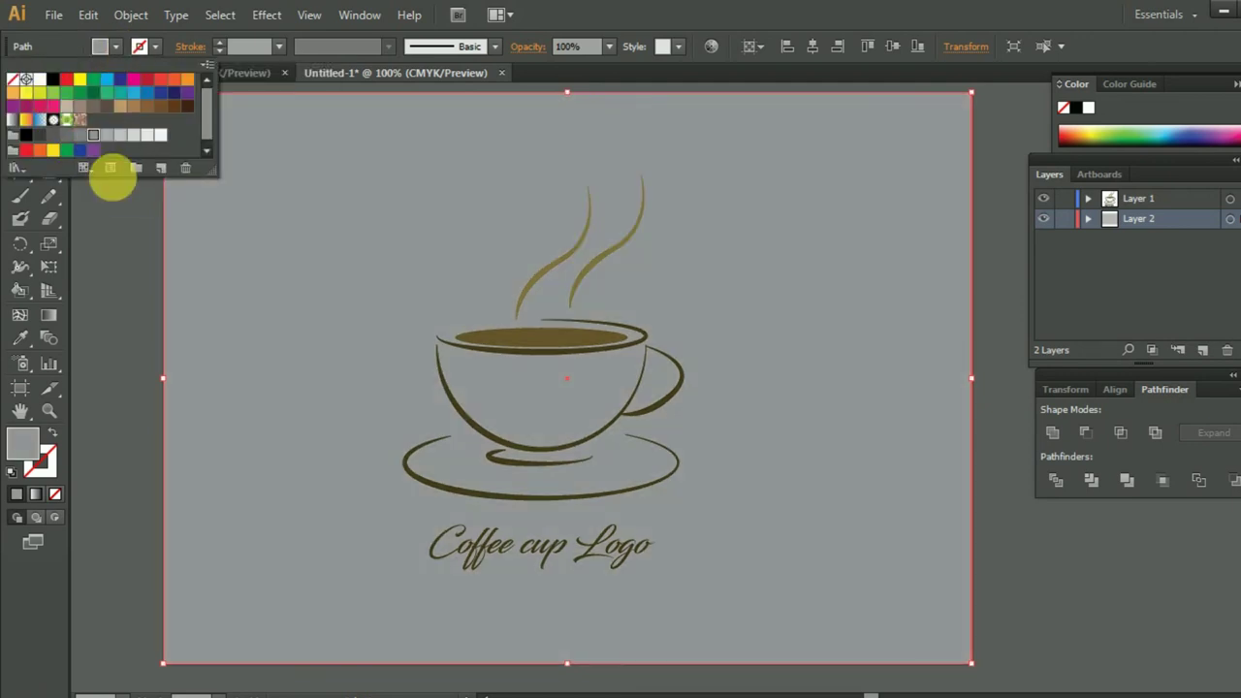
left_click(80, 135)
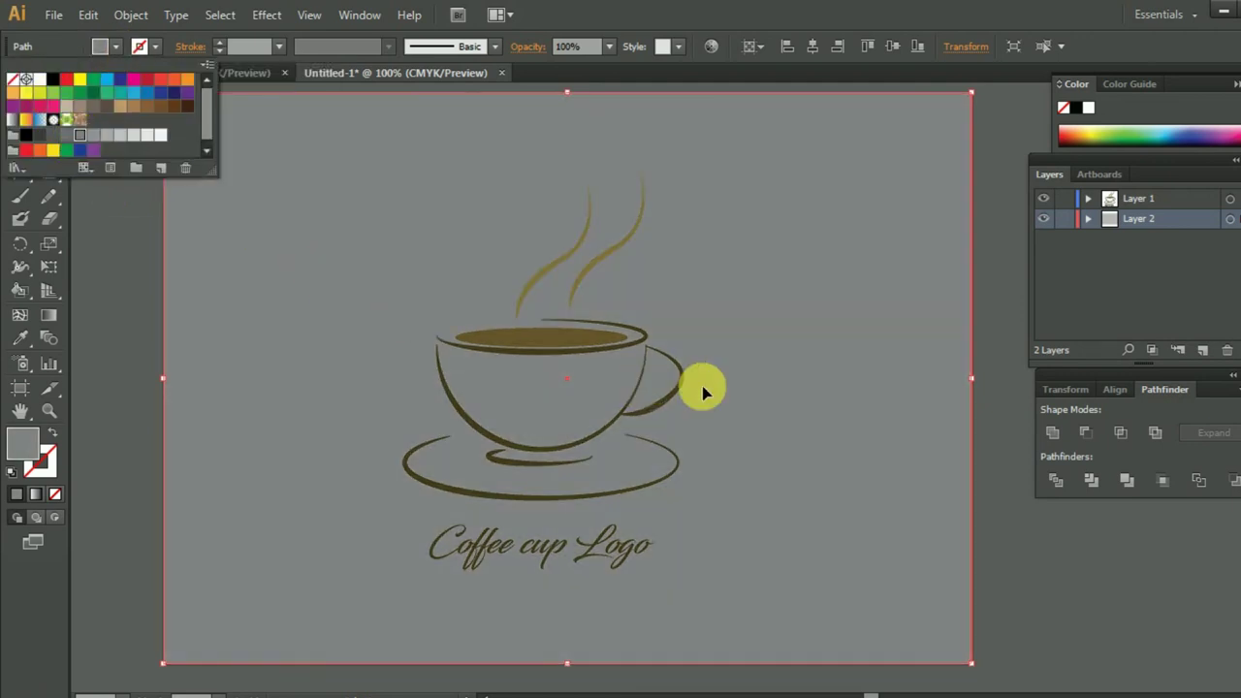
left_click(832, 389)
scroll(798, 407, "up", 1)
left_click(485, 576)
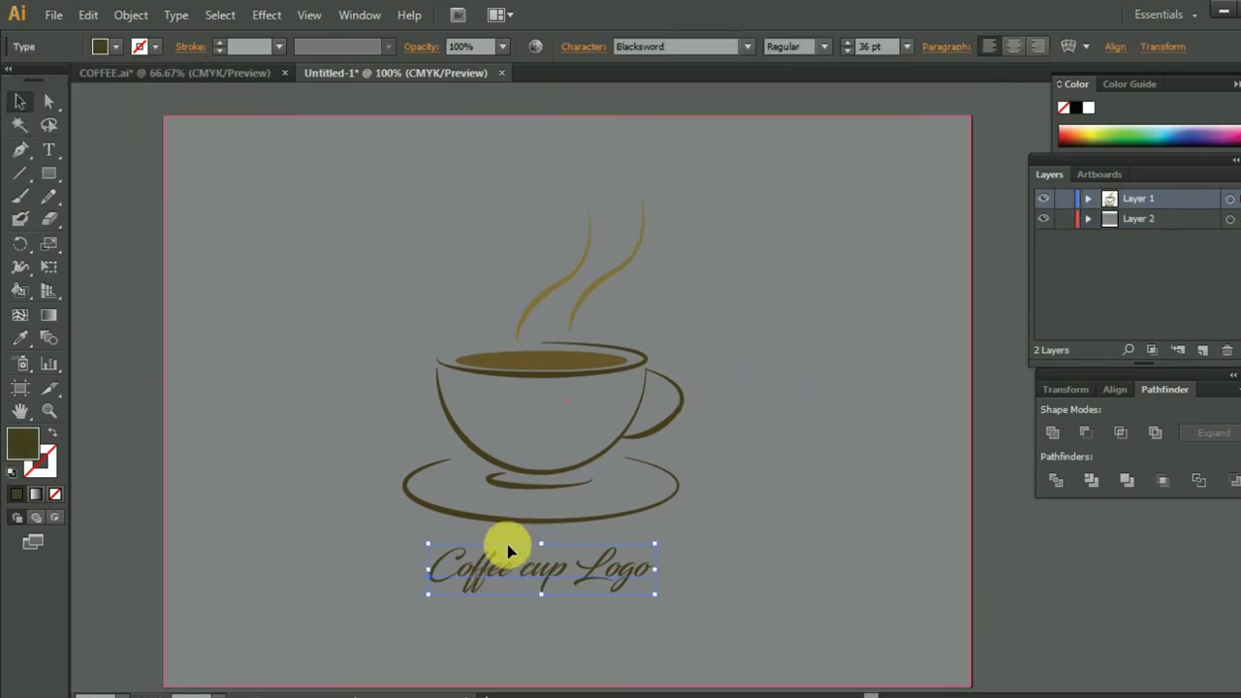
Set the 'Coffee cup Logo' text fill to White, then deselect
left_click(109, 46)
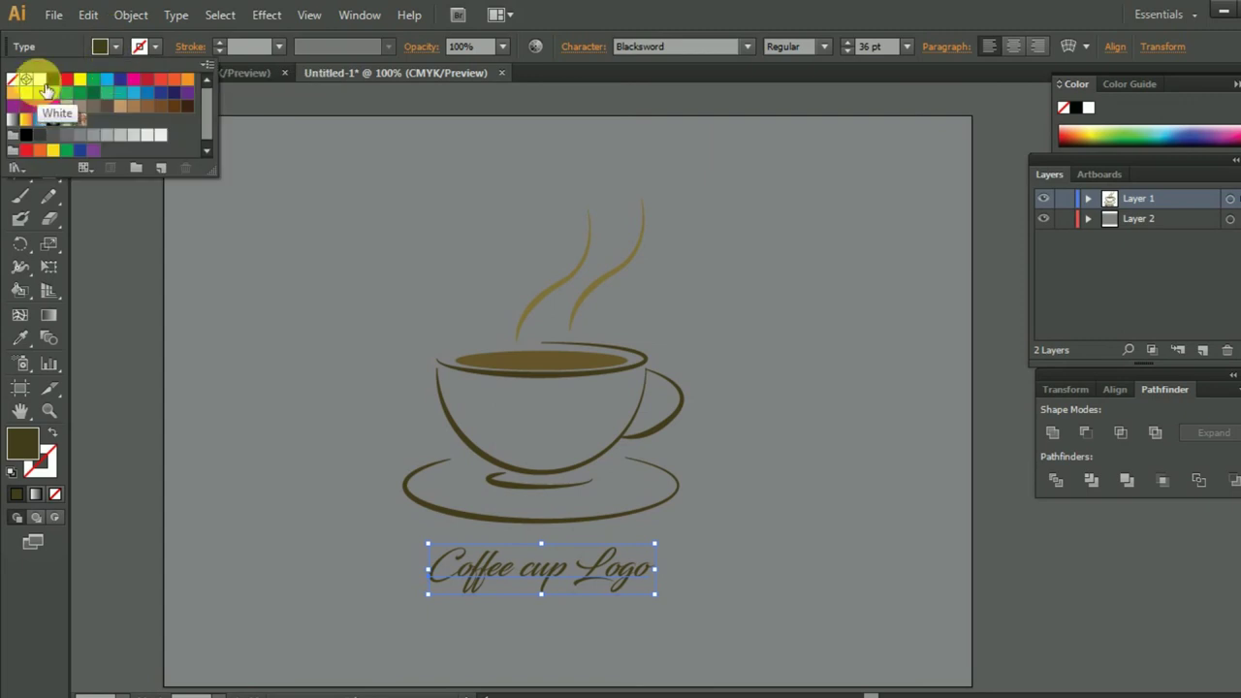
left_click(46, 90)
left_click(994, 506)
left_click(955, 525)
scroll(906, 518, "down", 1)
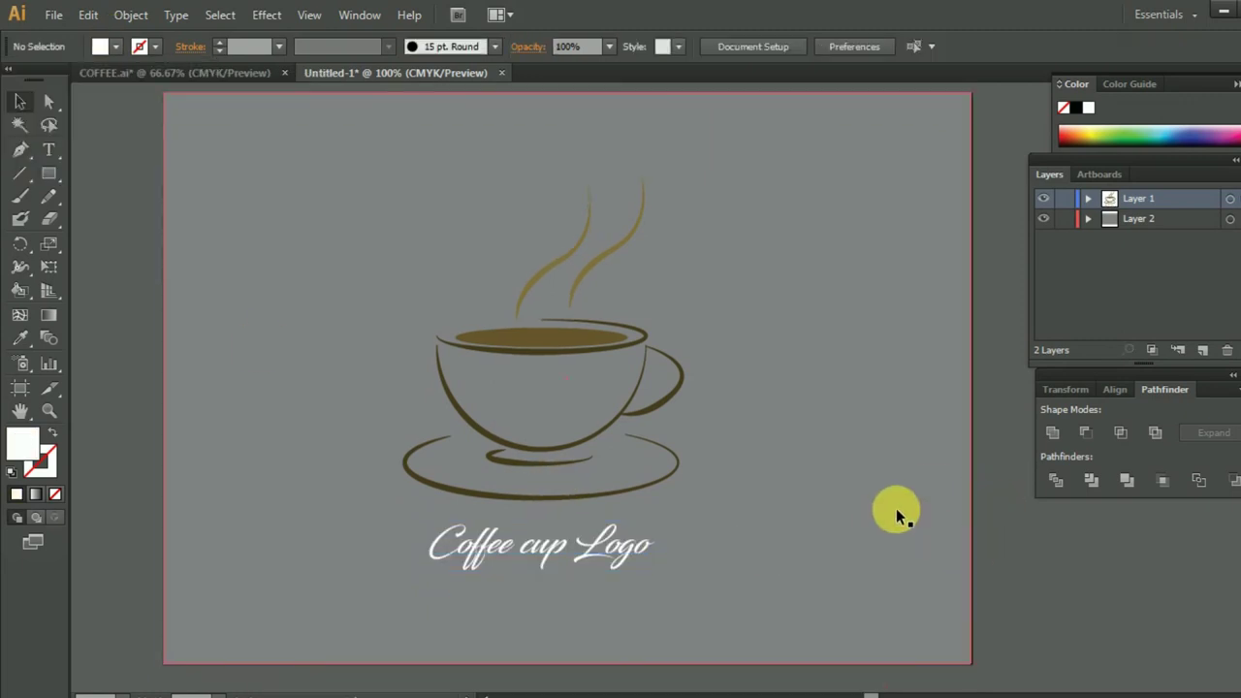
scroll(875, 523, "up", 1)
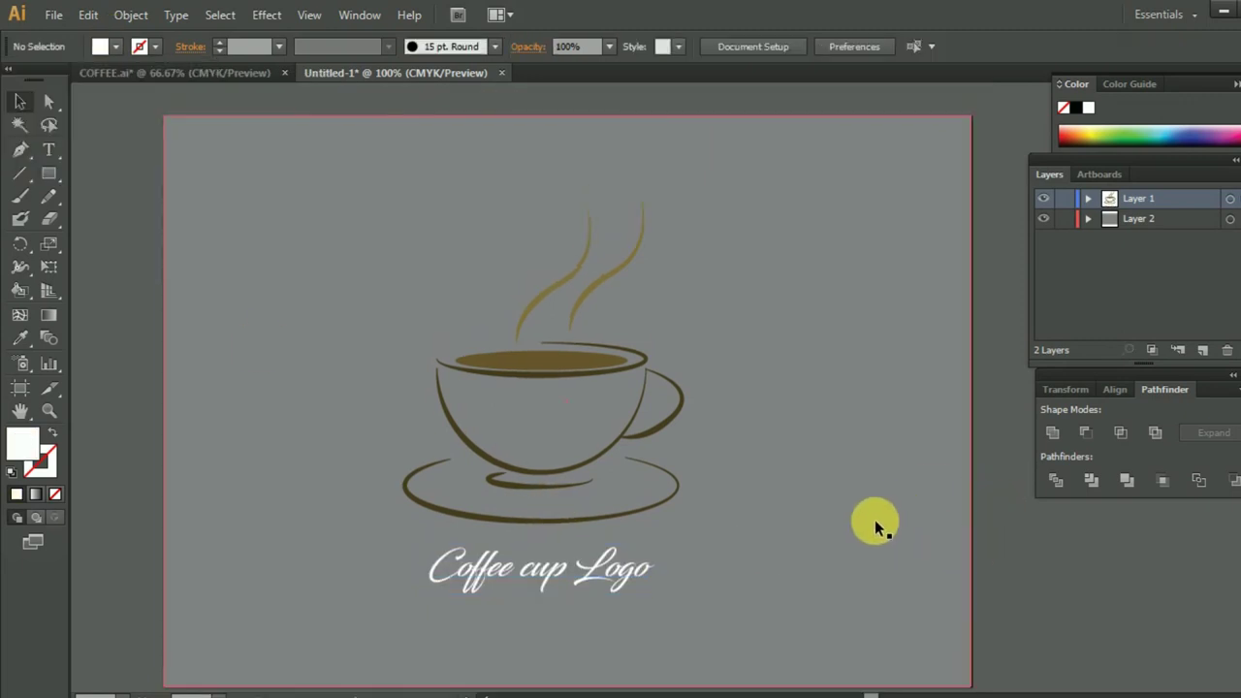